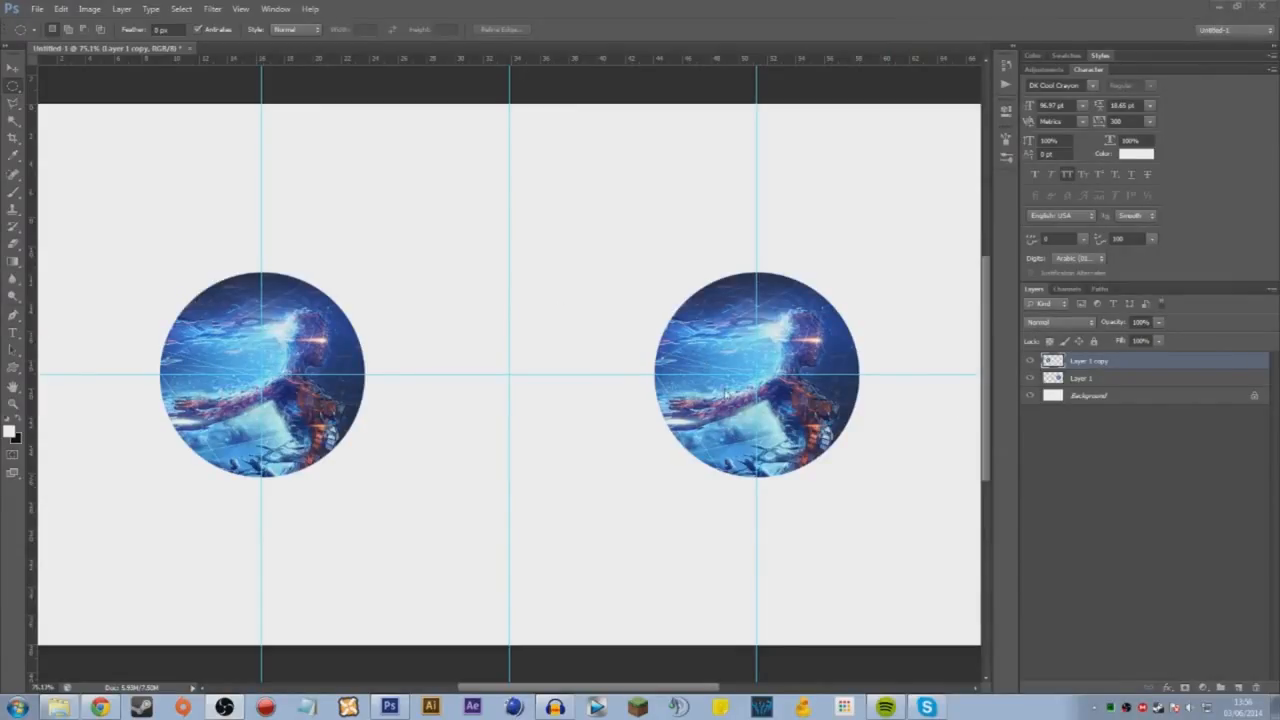
Convert the Layer 1 copy circle to a smart object
right_click(1110, 363)
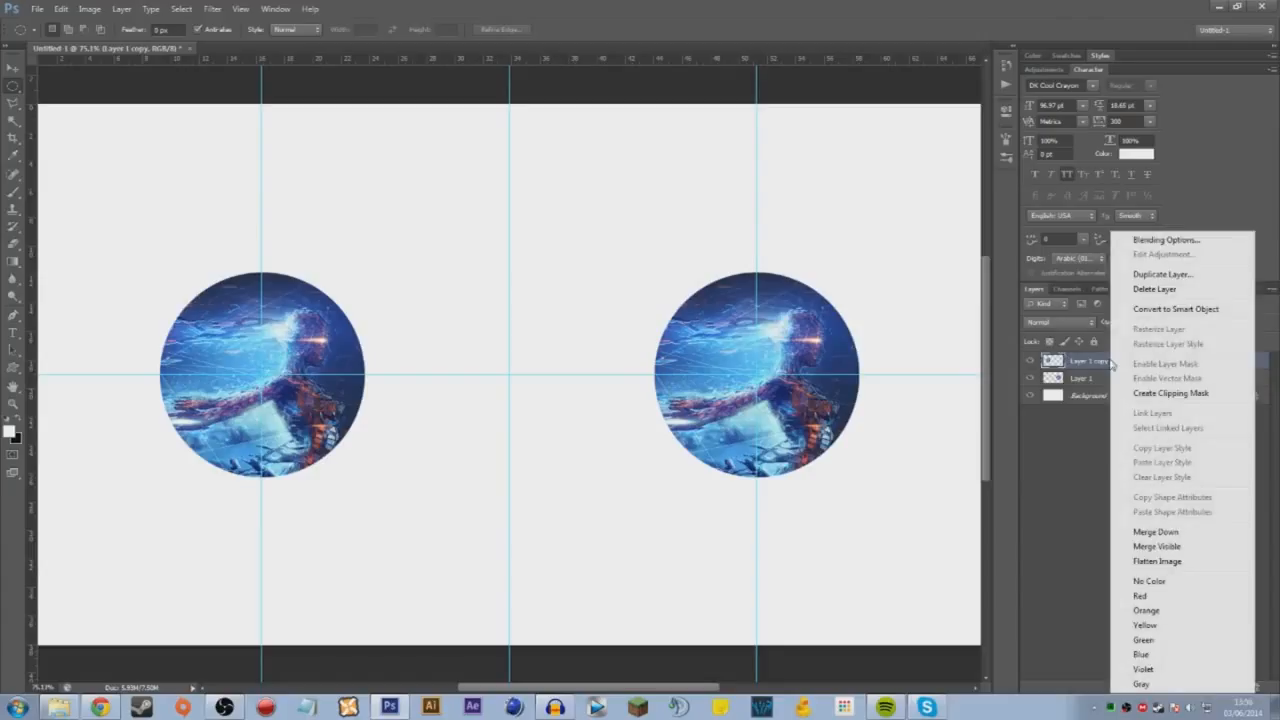
left_click(1165, 311)
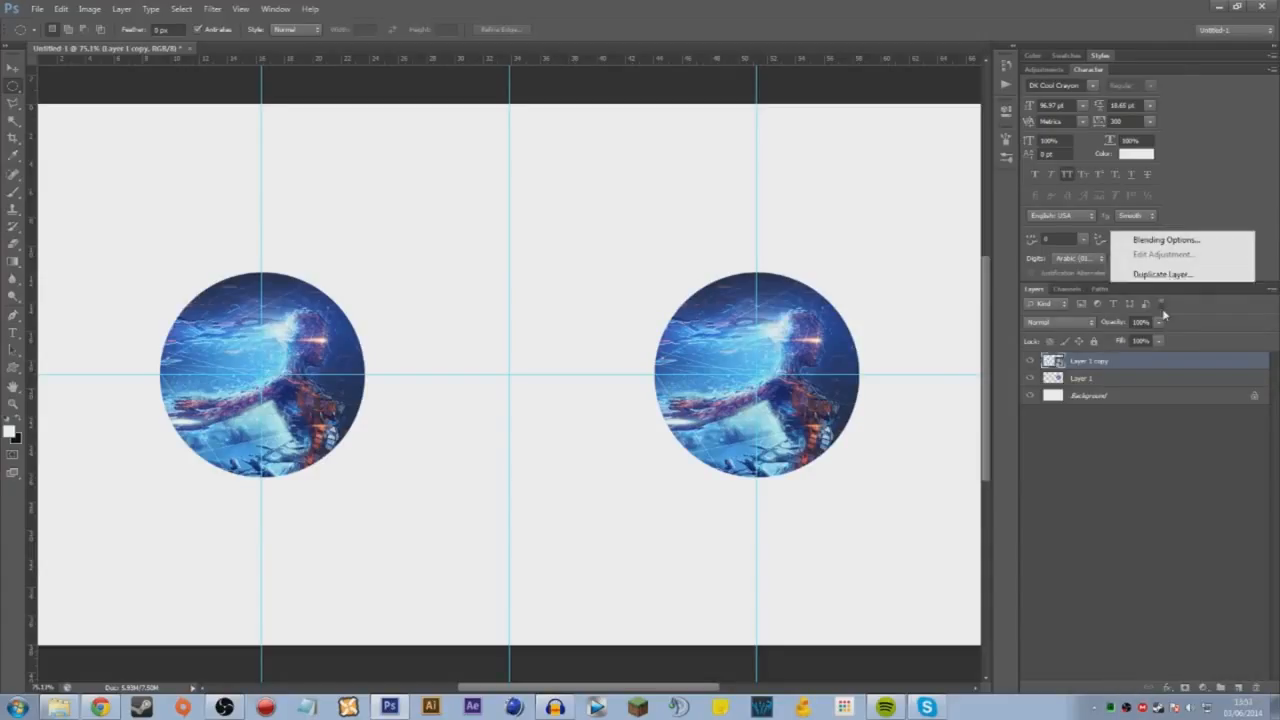
left_click_drag(267, 374, 394, 528)
left_click(509, 546)
Switch to the Rectangular Marquee tool and briefly hide Layer 1 copy and Layer 1 to check which circle each holds
right_click(14, 89)
left_click(44, 83)
left_click(1031, 362)
left_click(1031, 362)
left_click(1031, 379)
left_click(1031, 379)
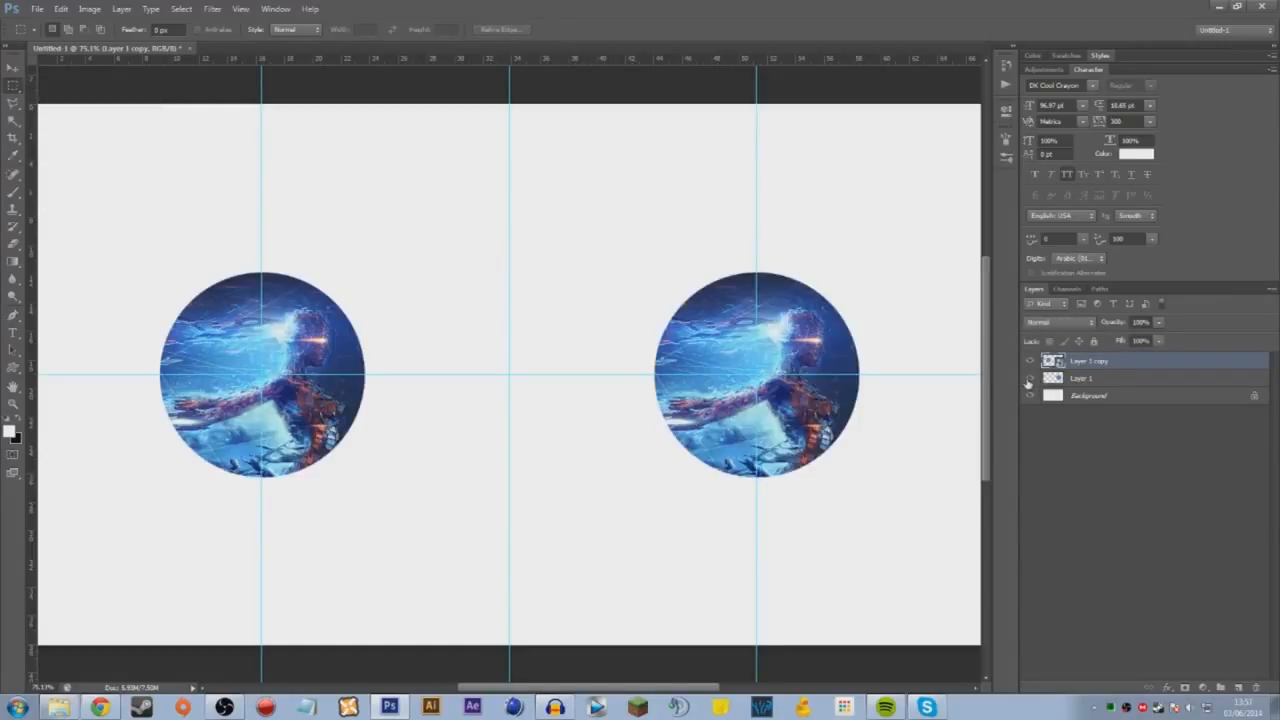
Scale Layer 1 copy and Layer 1 down together to about 20% around the canvas centre
left_click(1086, 379, "shift")
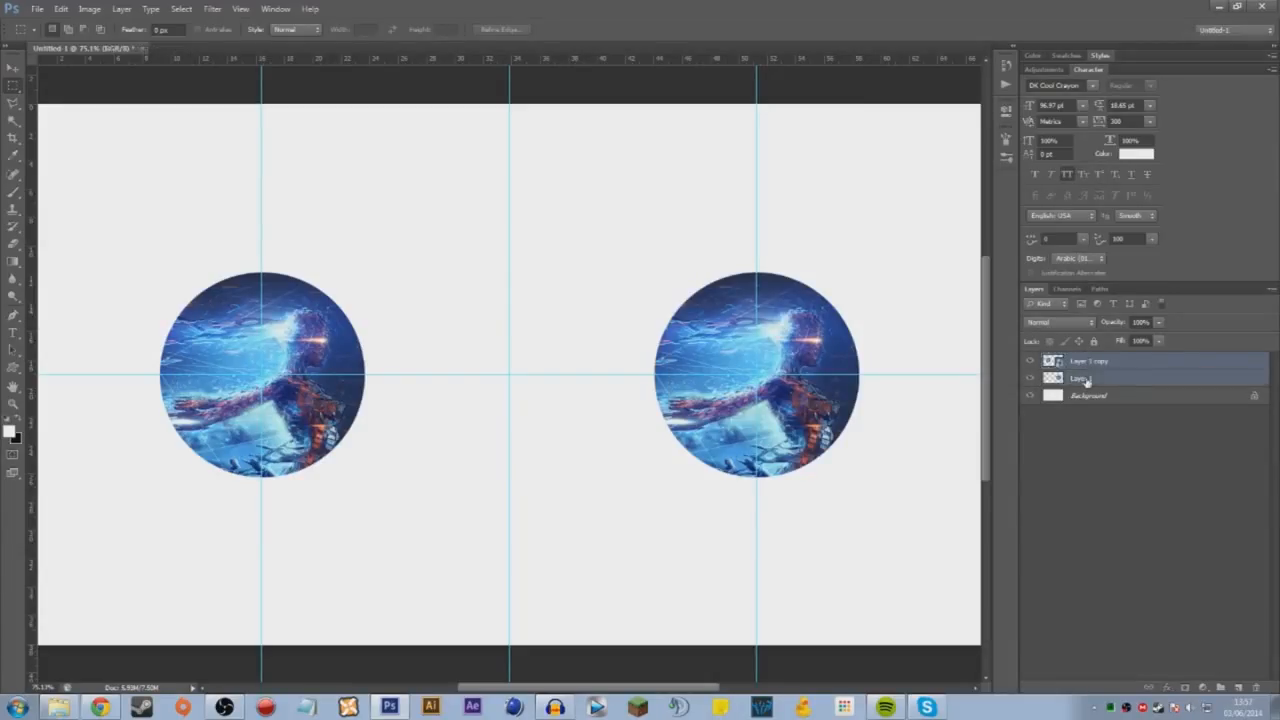
key("ctrl+t")
left_click_drag(864, 268, 584, 357)
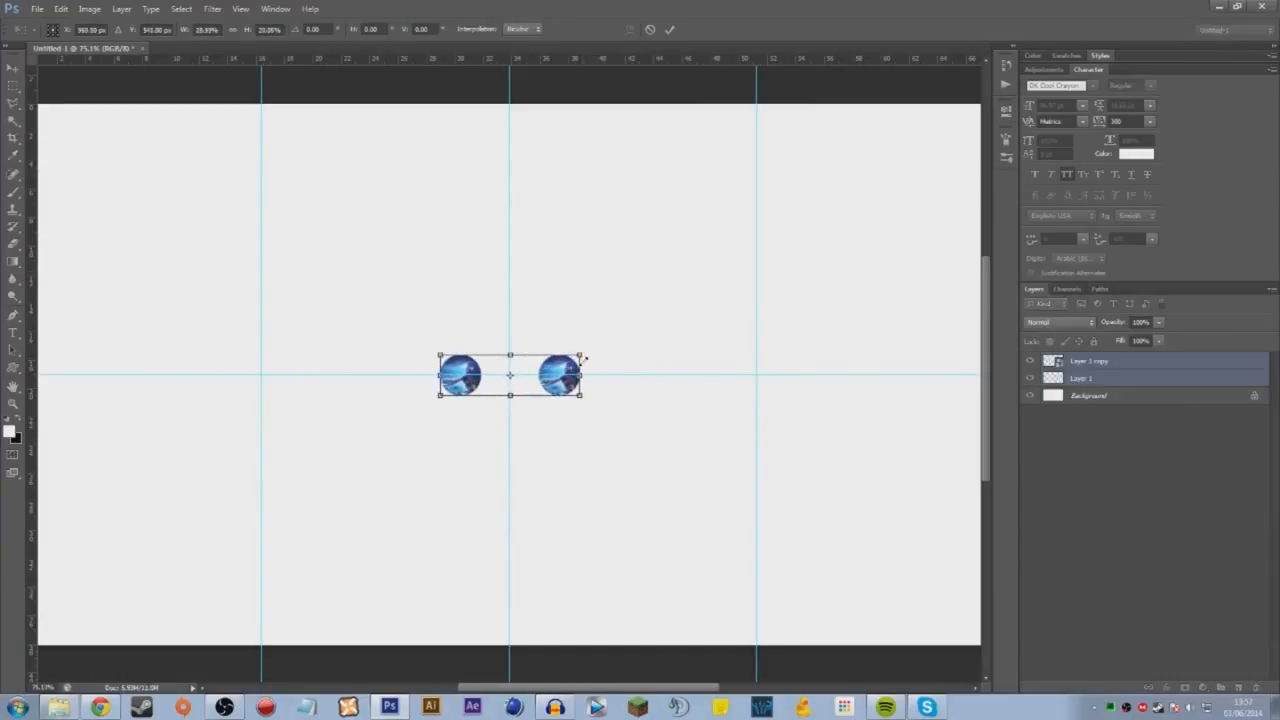
key("Return")
left_click_drag(358, 311, 634, 460)
left_click(713, 553)
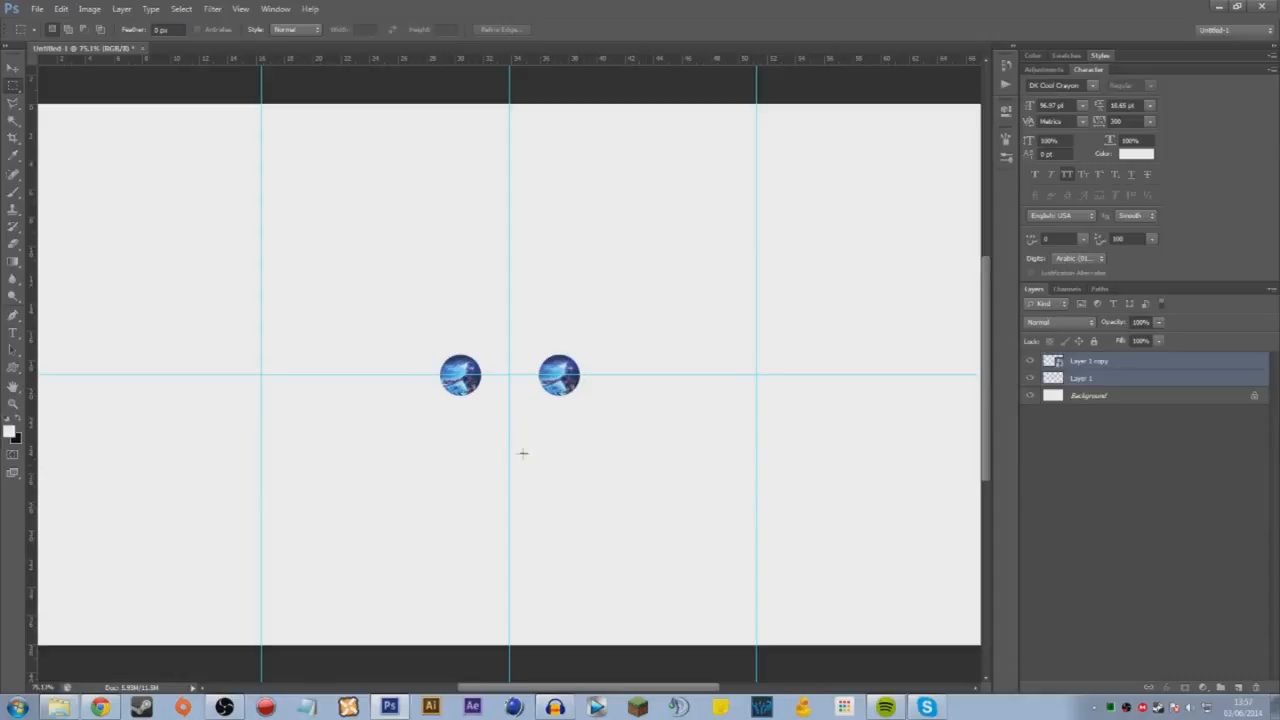
Scale both circle layers back up together to about 518% and outline each circle to compare their sharpness
left_click_drag(411, 319, 486, 400)
left_click(499, 376)
key("ctrl+t")
left_click_drag(584, 397, 860, 540)
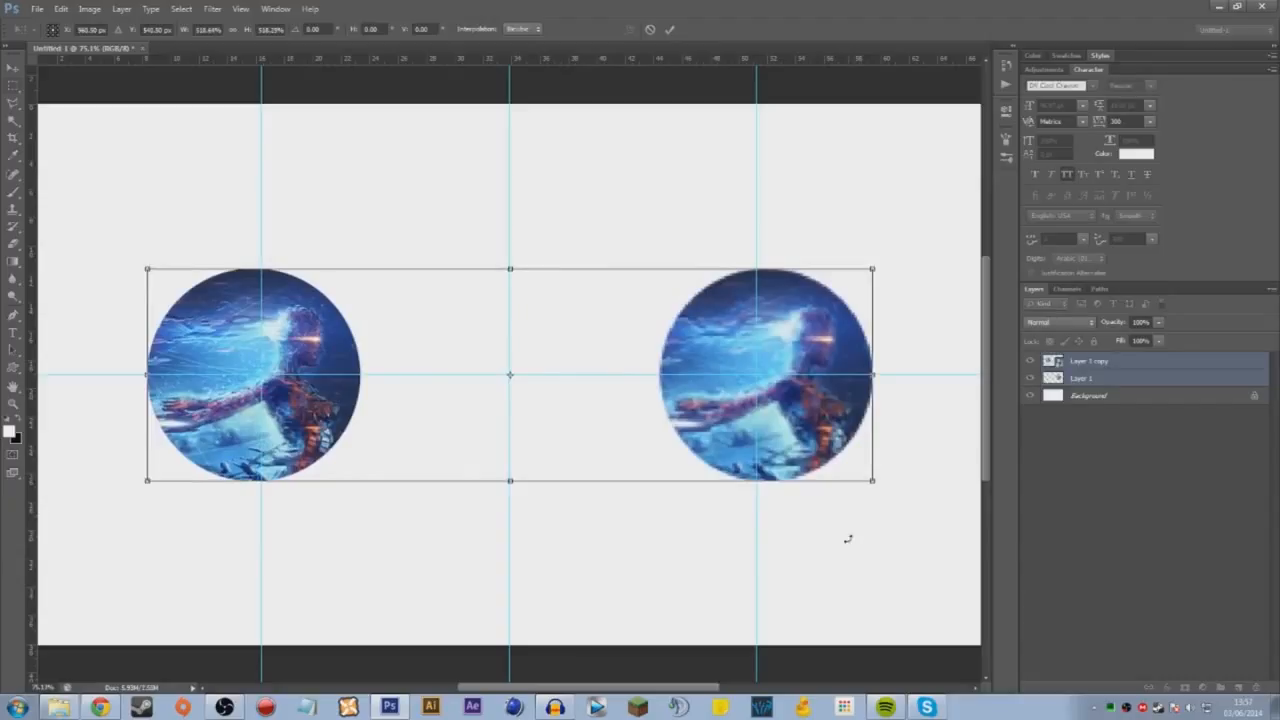
key("Return")
left_click_drag(680, 201, 899, 523)
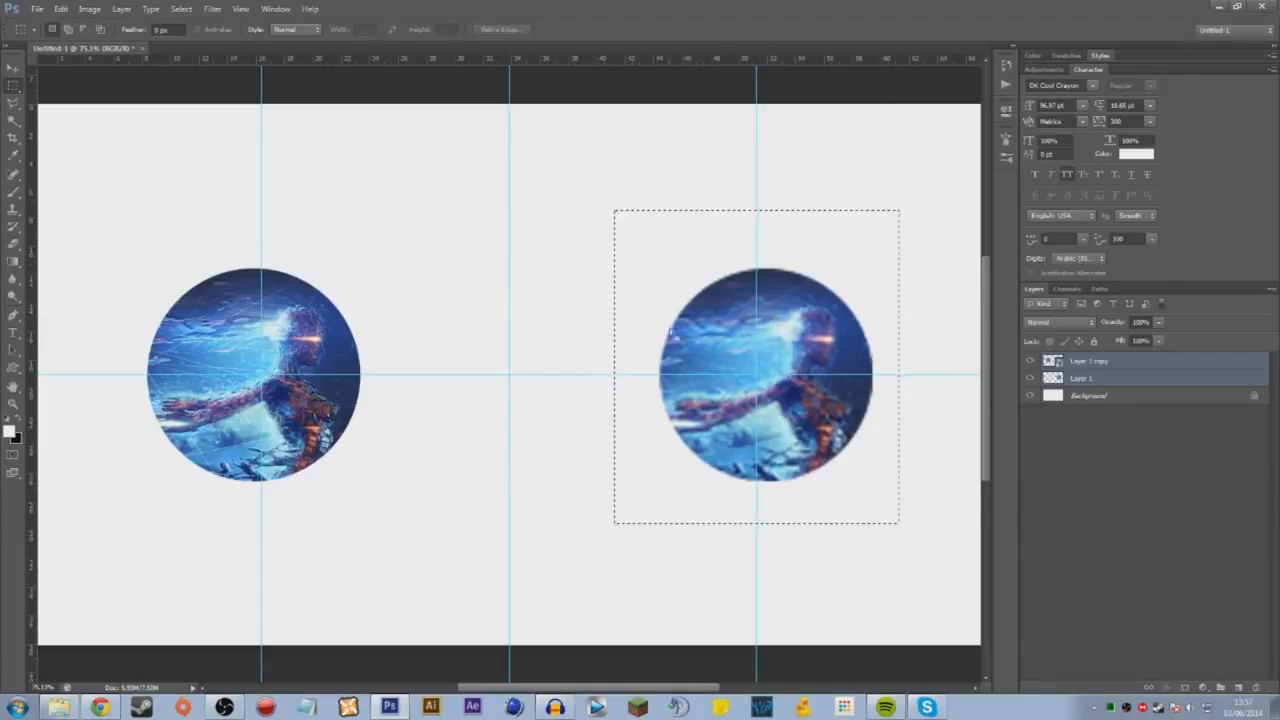
left_click_drag(110, 251, 467, 577)
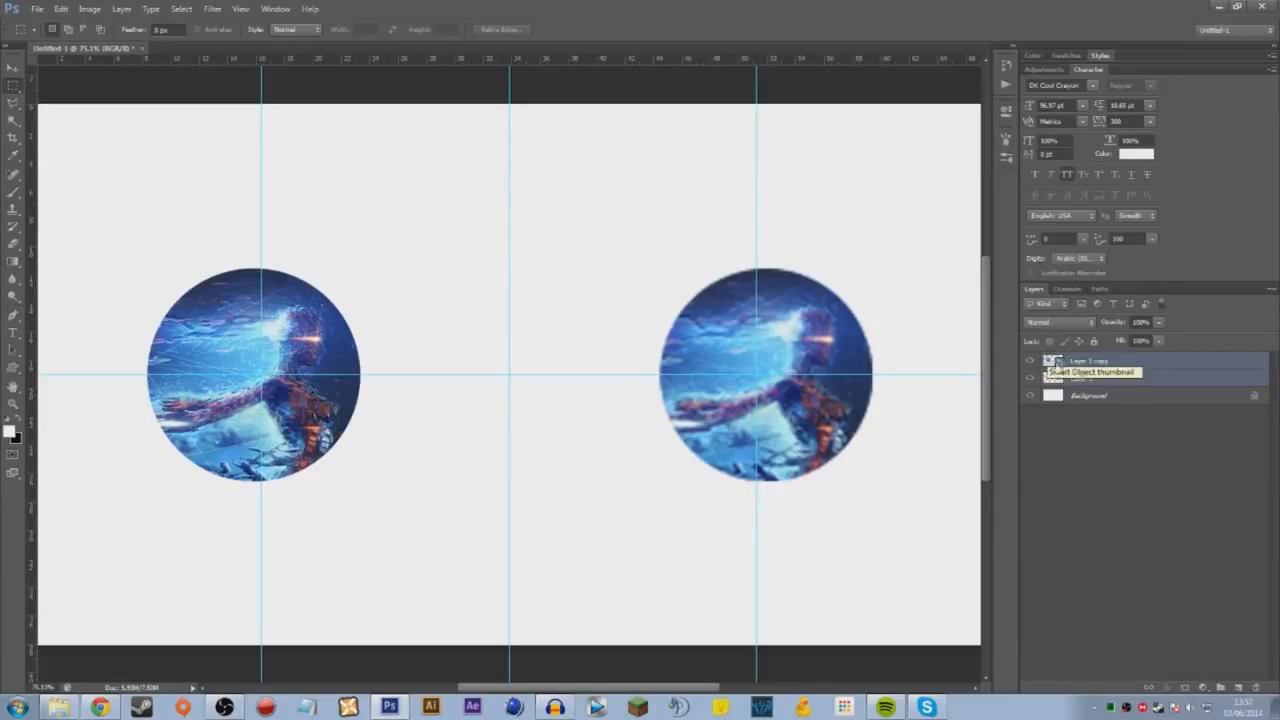
Open the contents of the Layer 1 copy smart object, invert the image's colours and close its document
left_click(1055, 362)
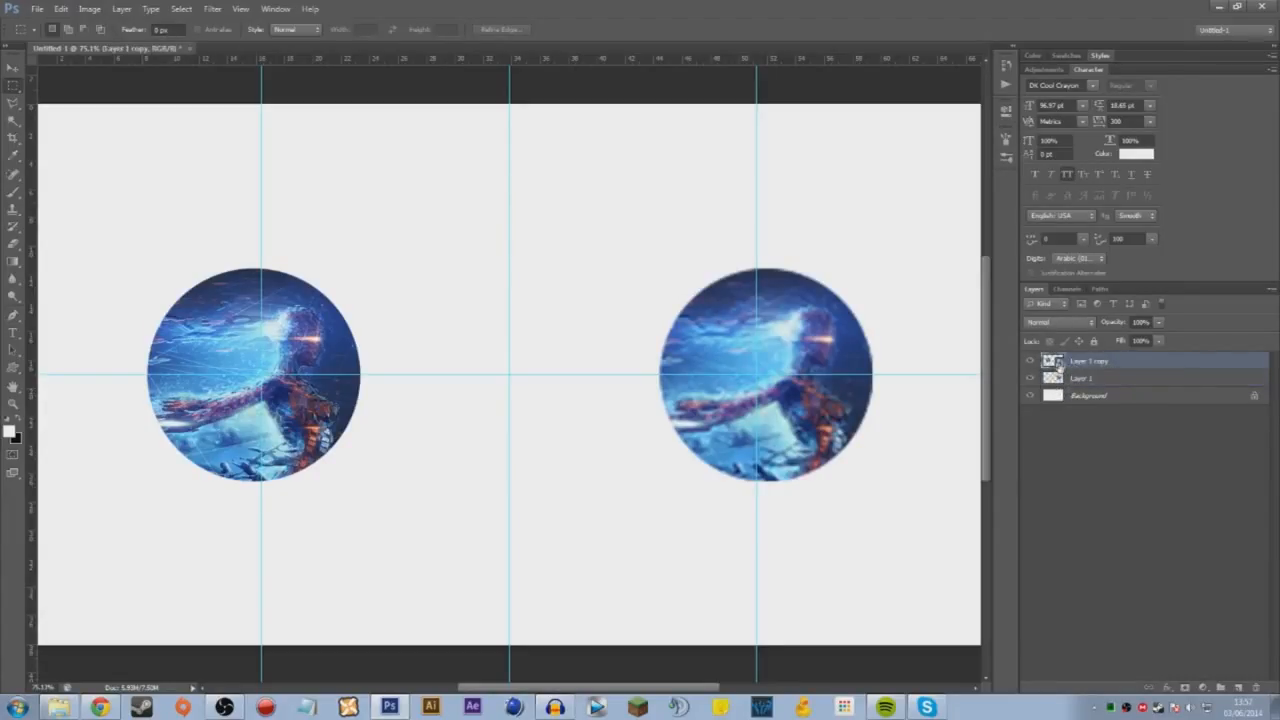
double_click(1052, 362)
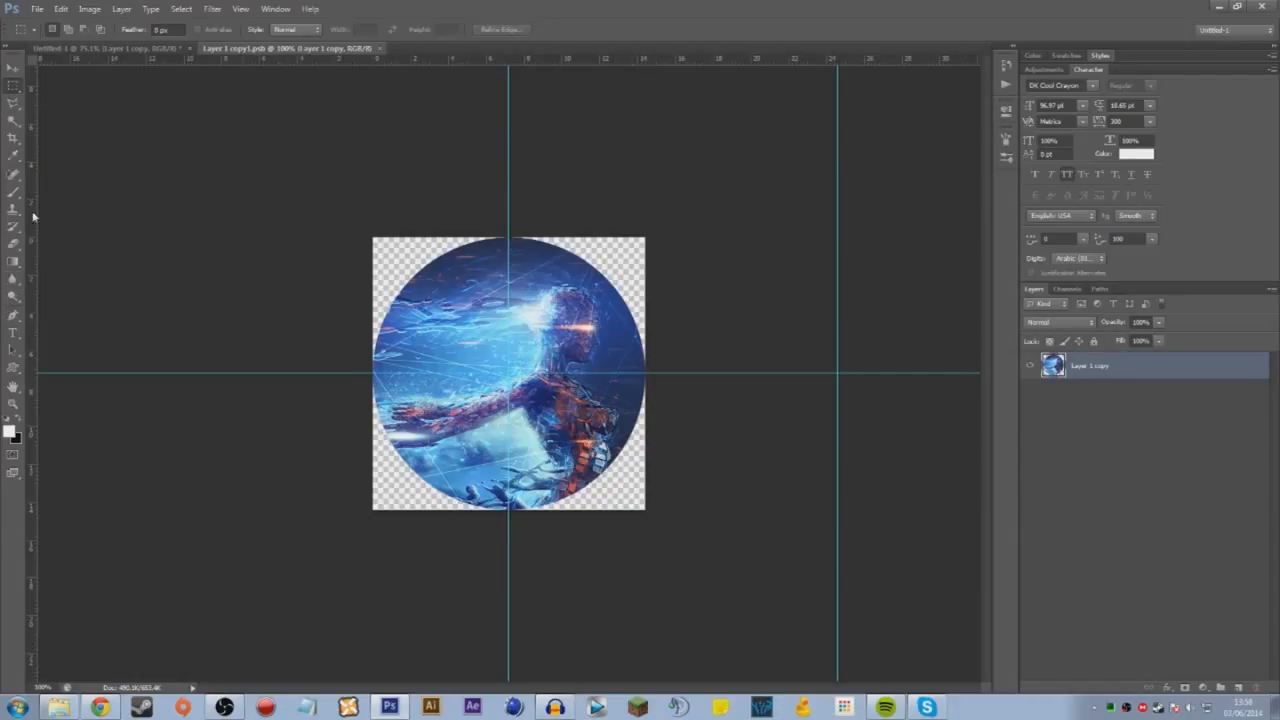
key("ctrl+i")
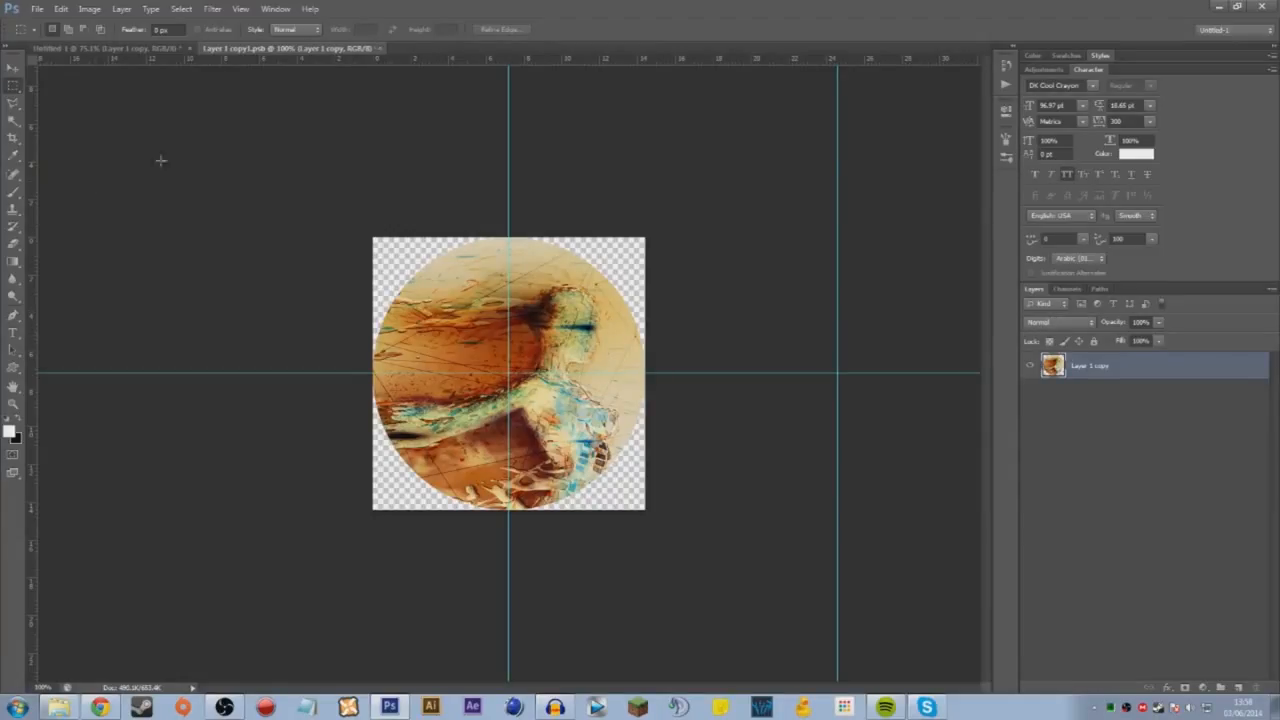
left_click(381, 49)
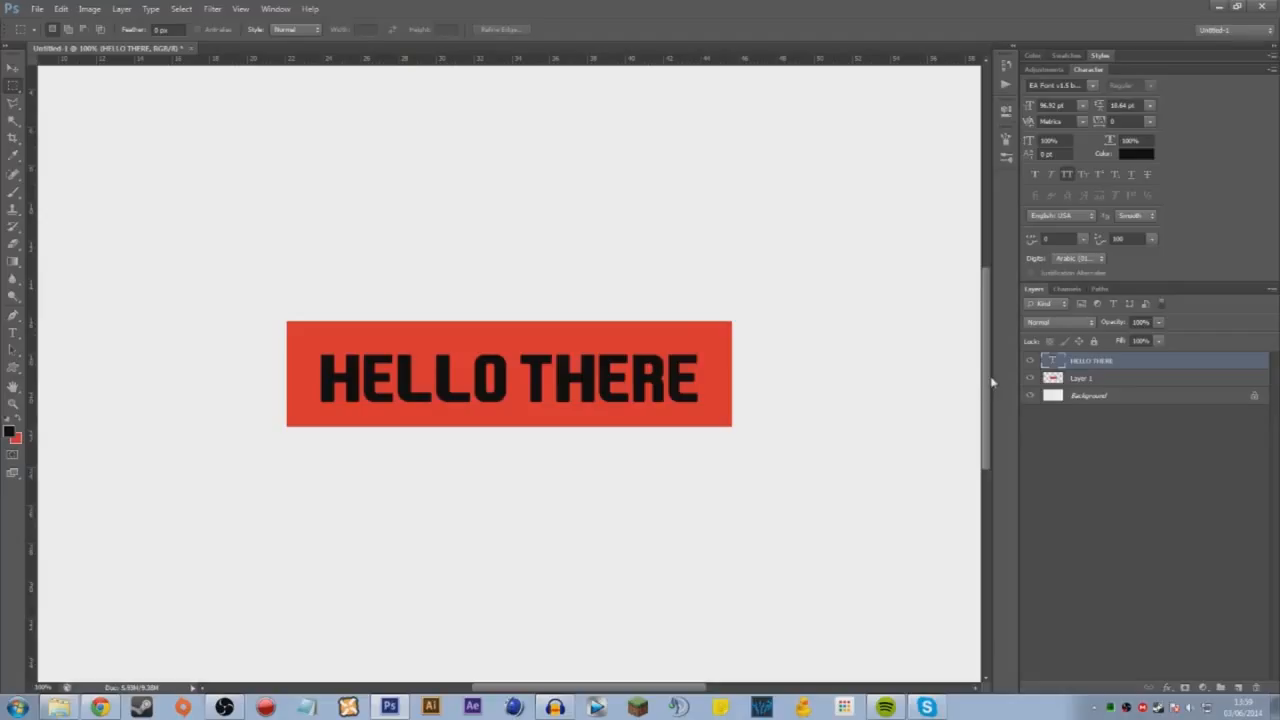
Combine the HELLO THERE text layer and the red rectangle on Layer 1 into one smart object
left_click(1105, 380, "shift")
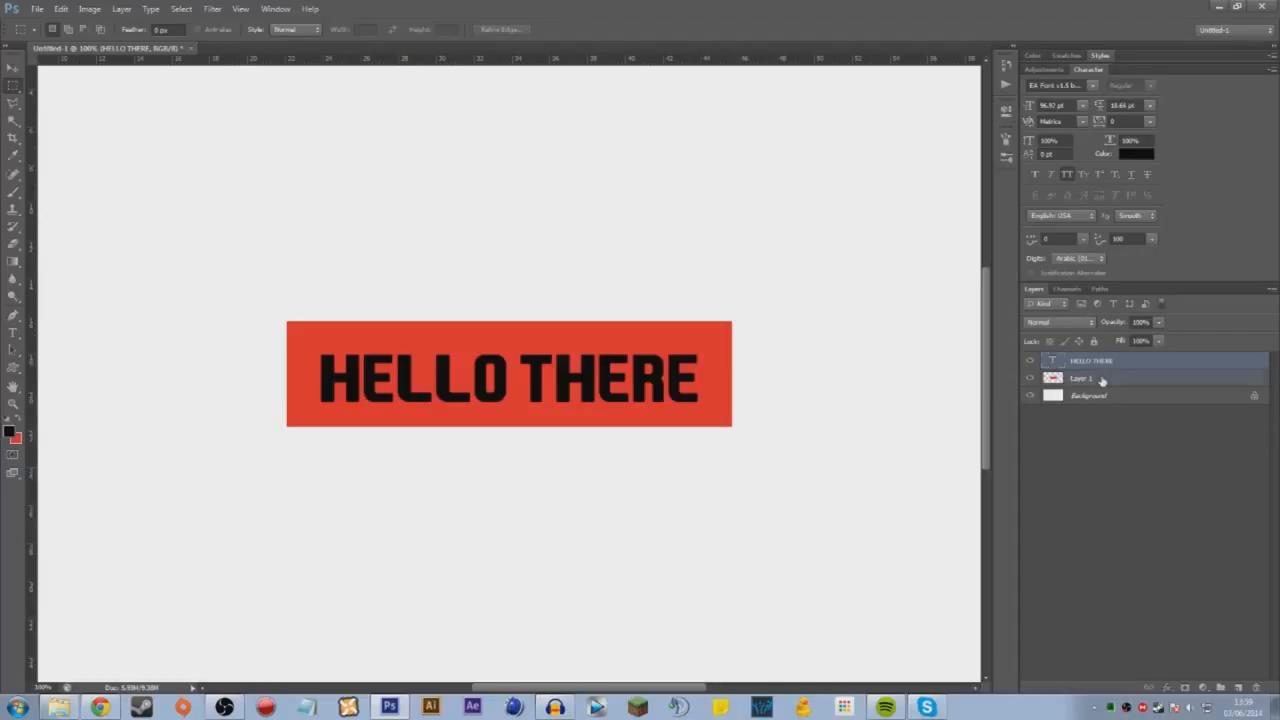
right_click(1114, 364)
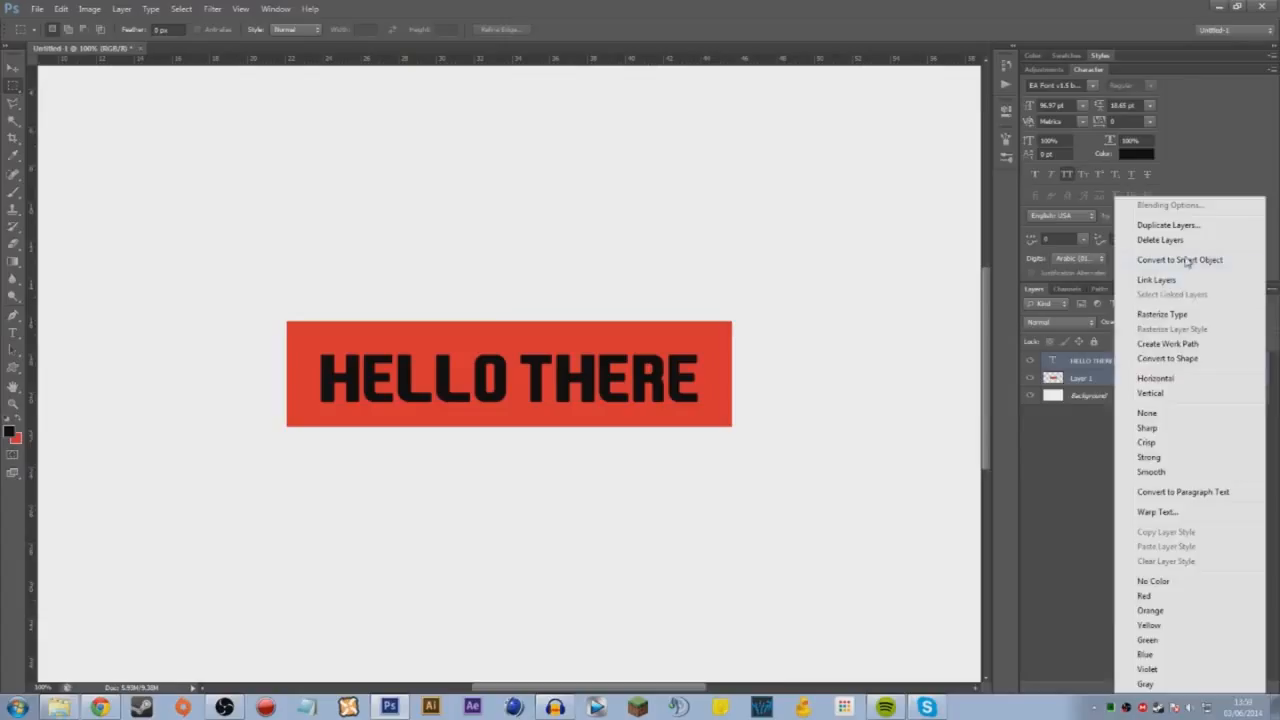
left_click(1180, 260)
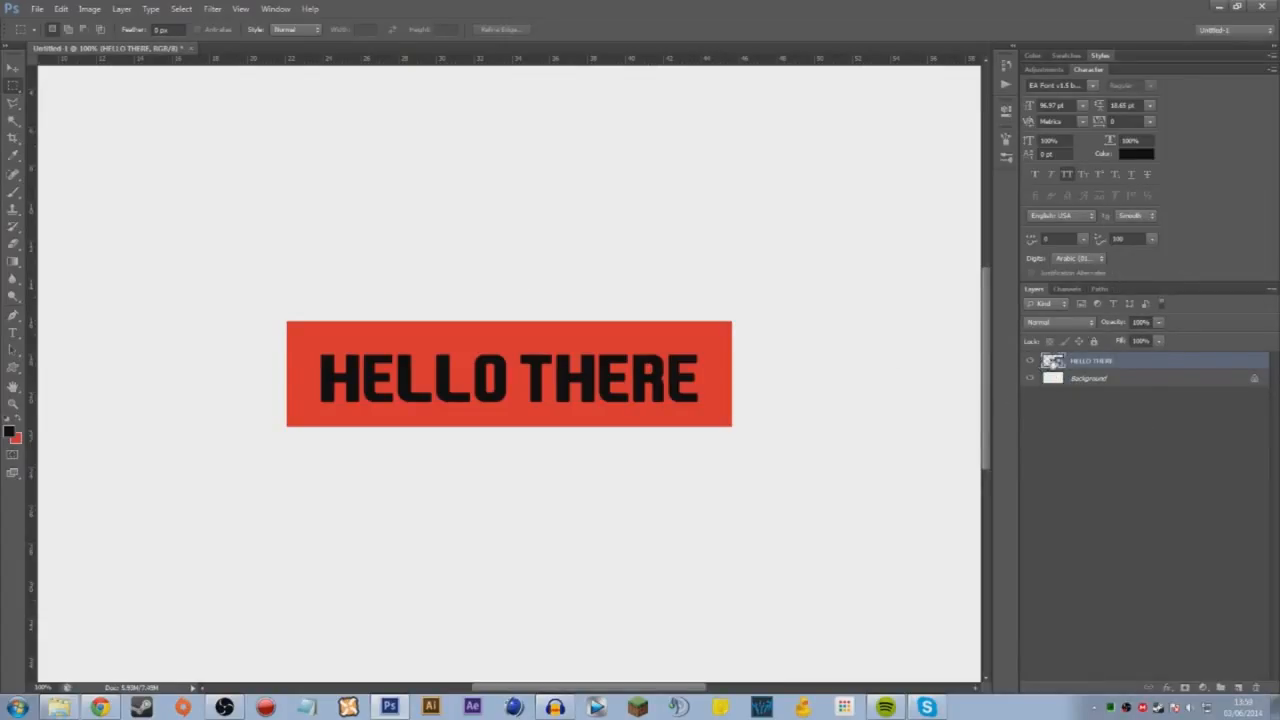
Open the HELLO THERE smart object's contents and examine its text layer, rectangle layer and canvas extent
double_click(1052, 362)
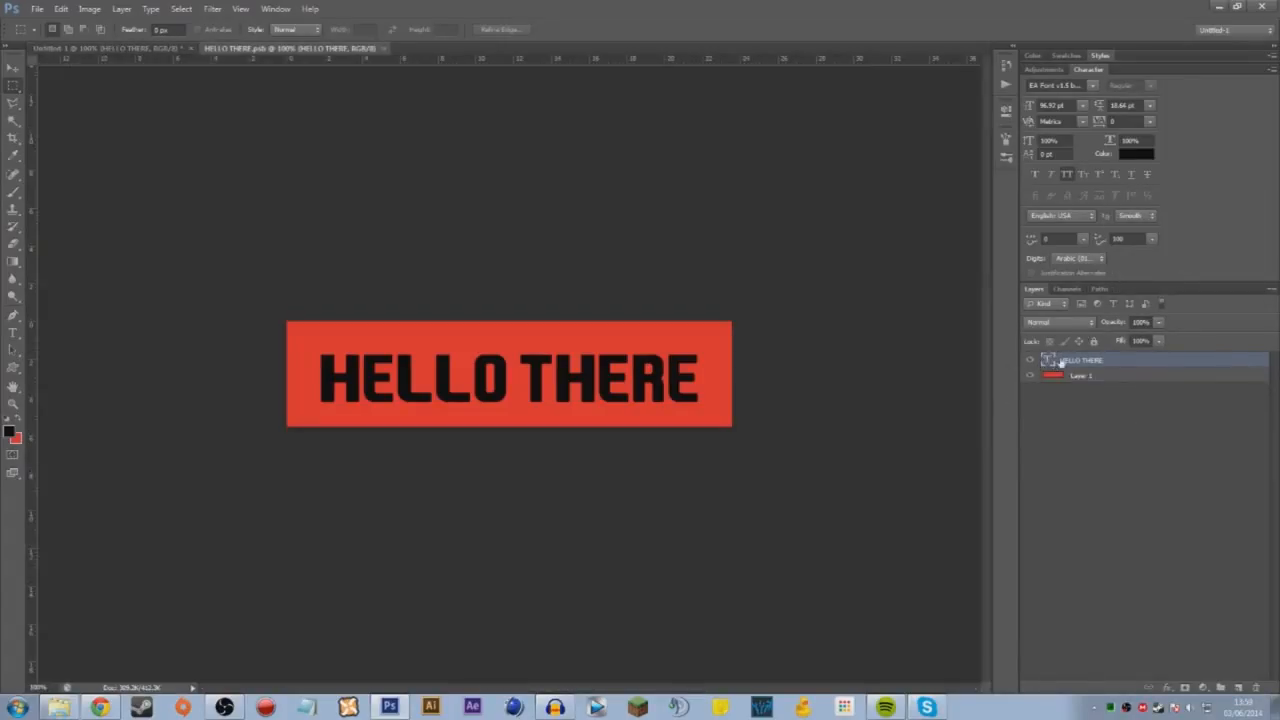
left_click(1030, 359)
left_click(1030, 359)
left_click(1031, 375)
left_click(1031, 375)
key("ctrl+minus")
key("ctrl+minus")
key("ctrl+minus")
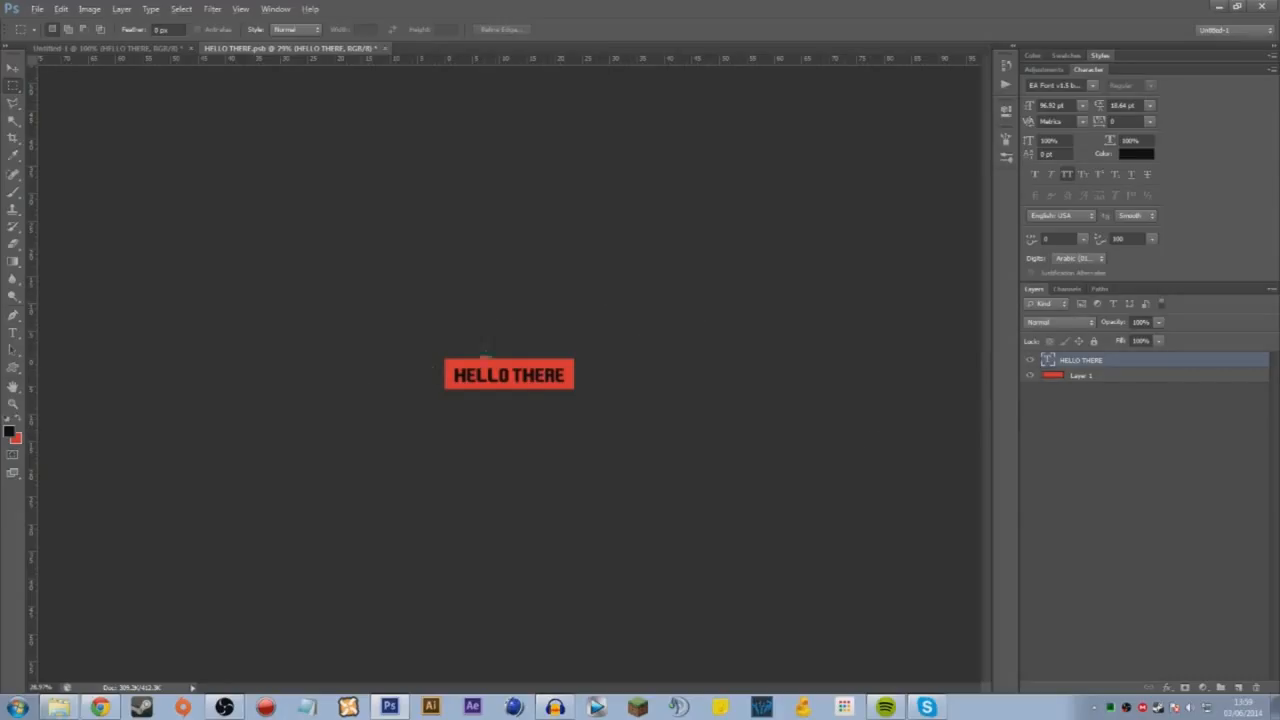
key("ctrl+s")
key("ctrl+plus")
key("ctrl+plus")
key("ctrl+plus")
key("ctrl+plus")
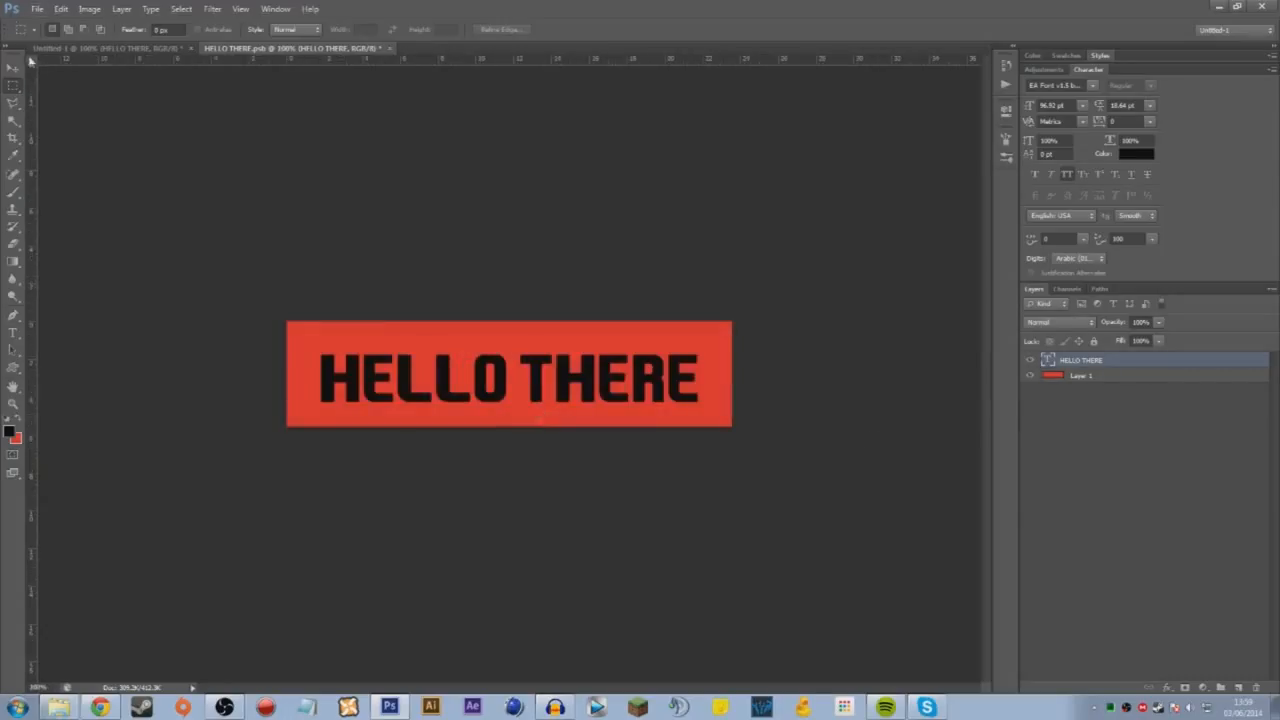
Compare the canvas extents of Untitled-1 and HELLO THERE.psb against the guides, and hide the guides in Untitled-1
left_click(105, 48)
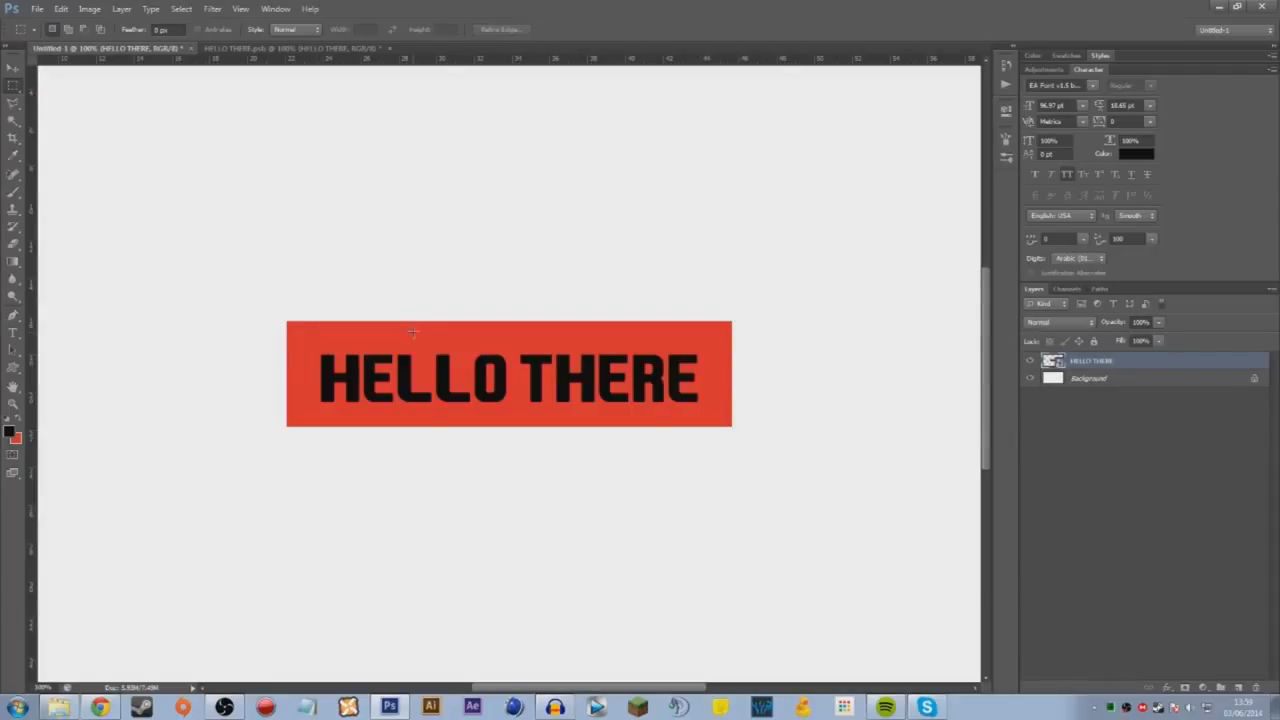
key("ctrl+semicolon")
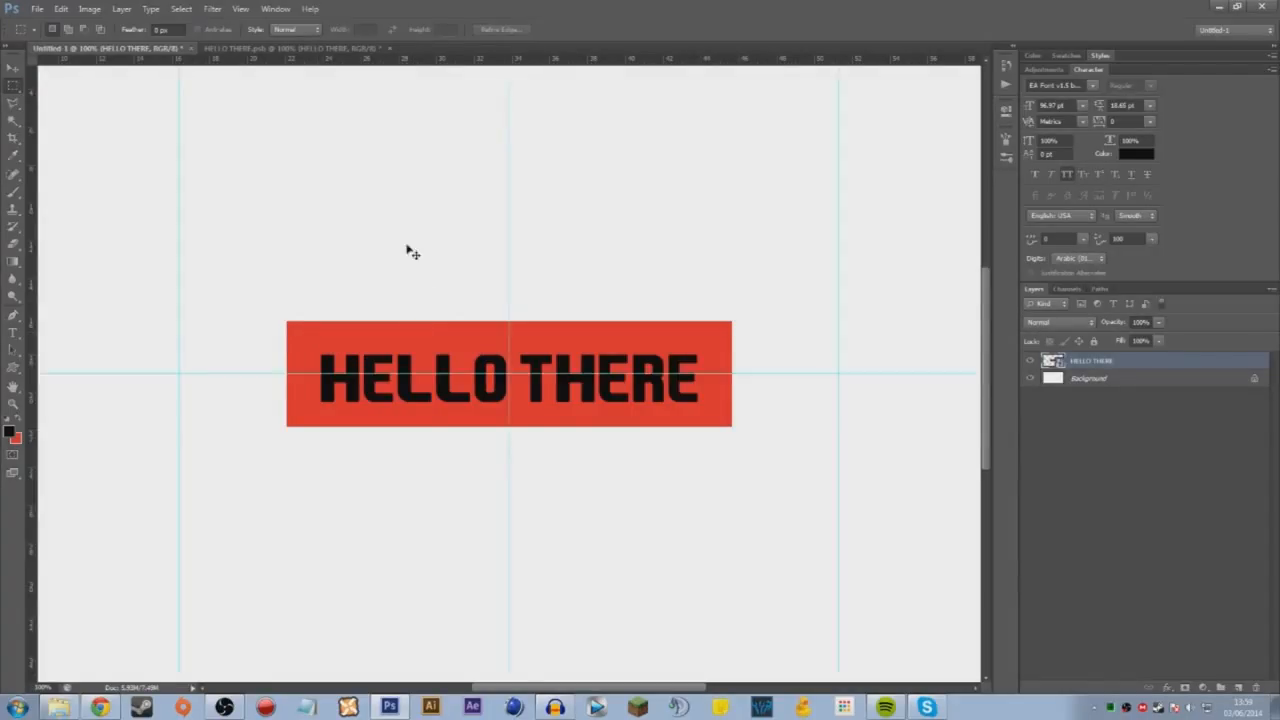
key("ctrl+minus")
scroll(395, 351, "down", 5)
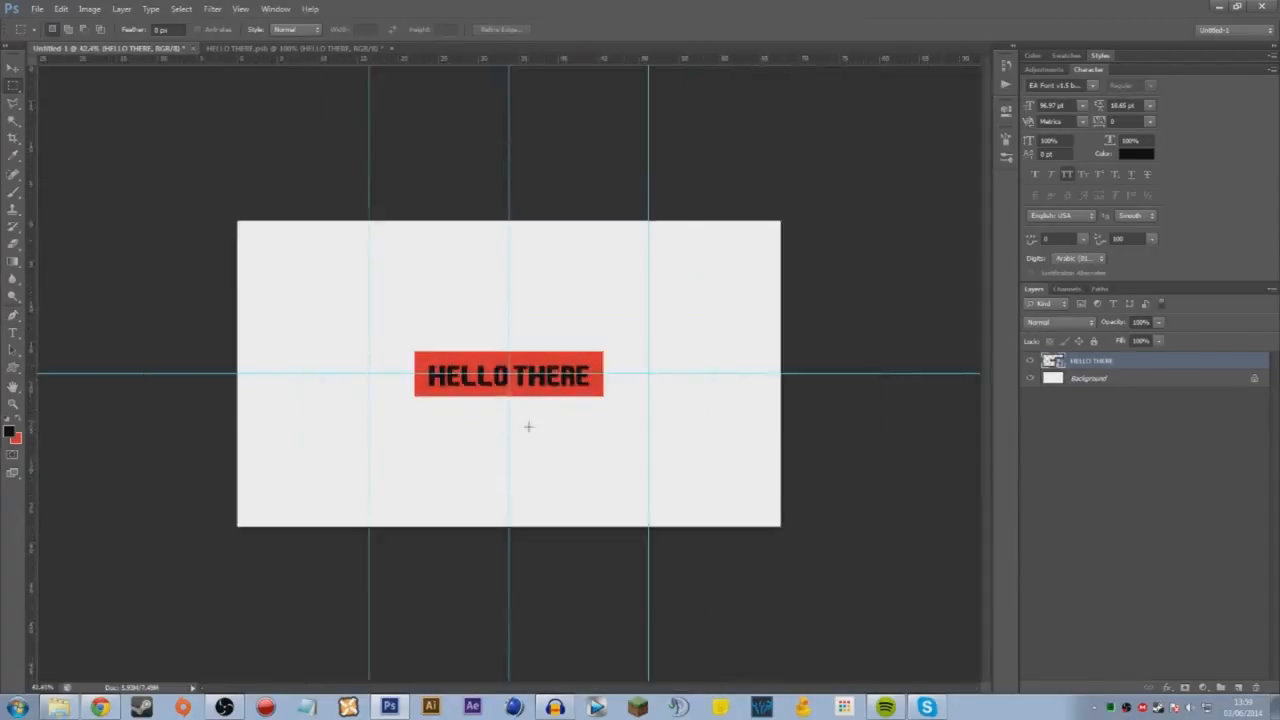
left_click(234, 50)
scroll(427, 285, "down", 1)
scroll(426, 285, "down", 1)
key("ctrl+semicolon")
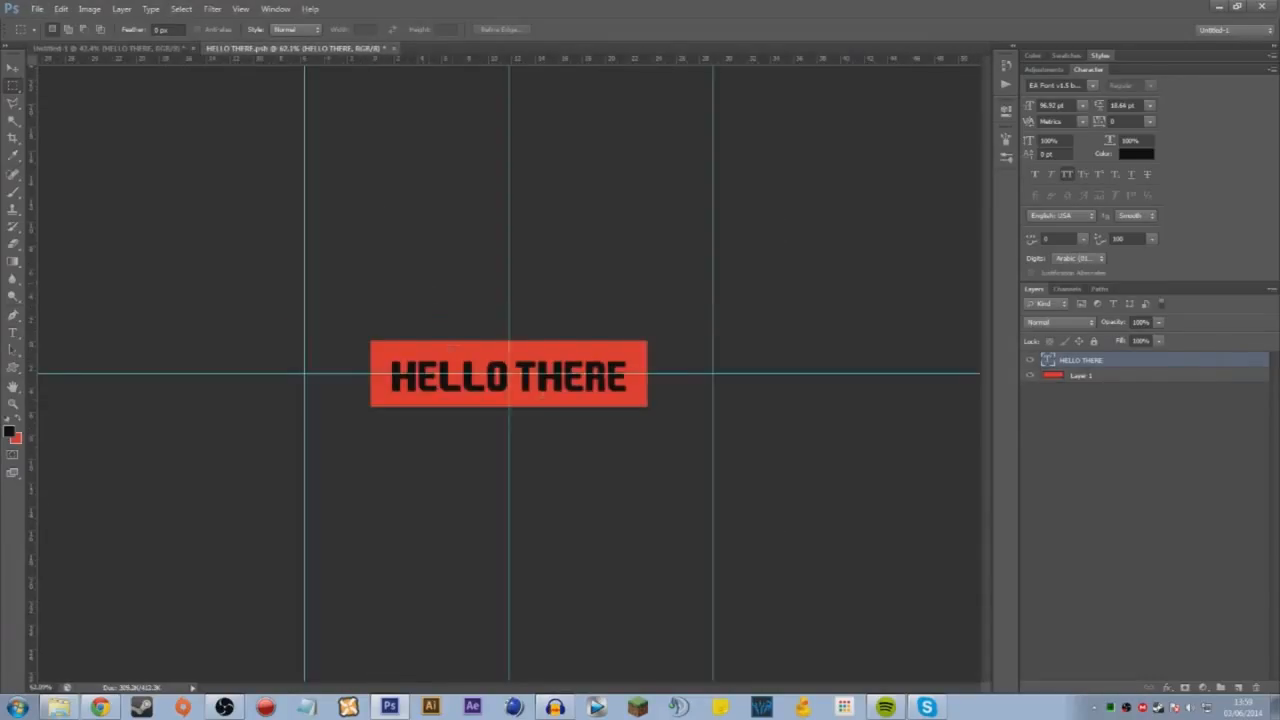
scroll(583, 434, "down", 2)
scroll(470, 330, "up", 3)
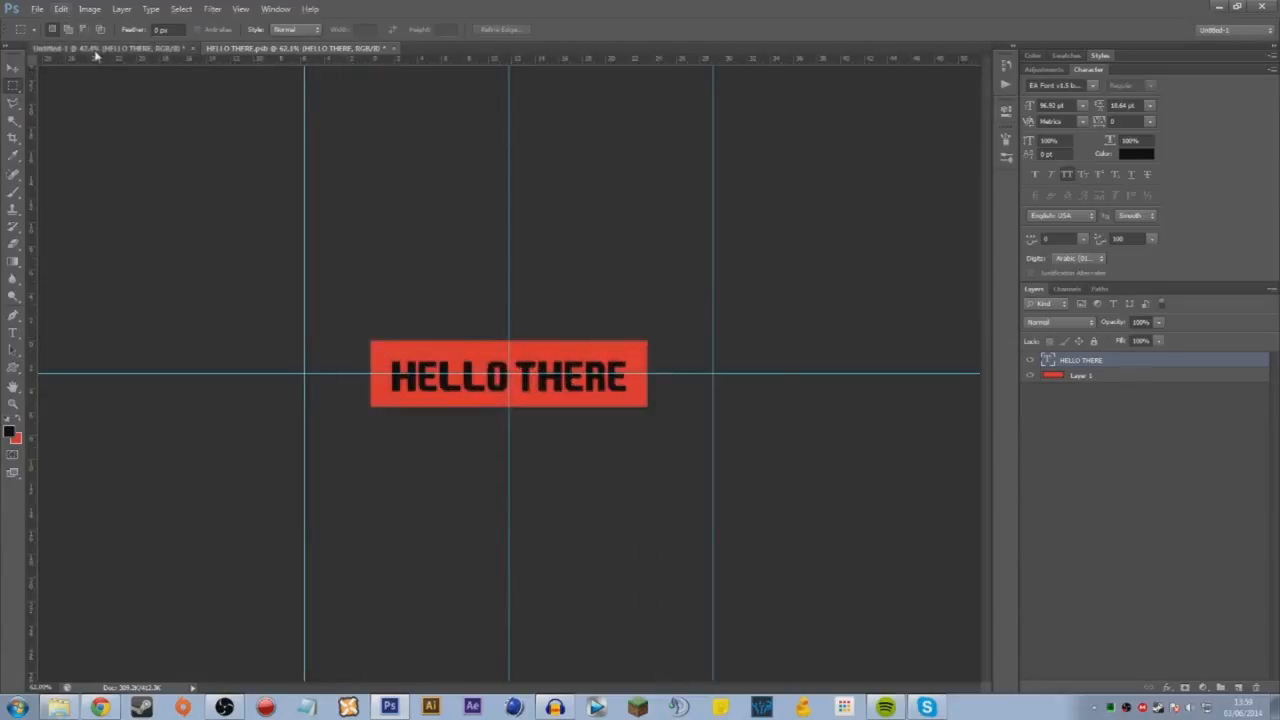
left_click(96, 55)
scroll(543, 340, "up", 1)
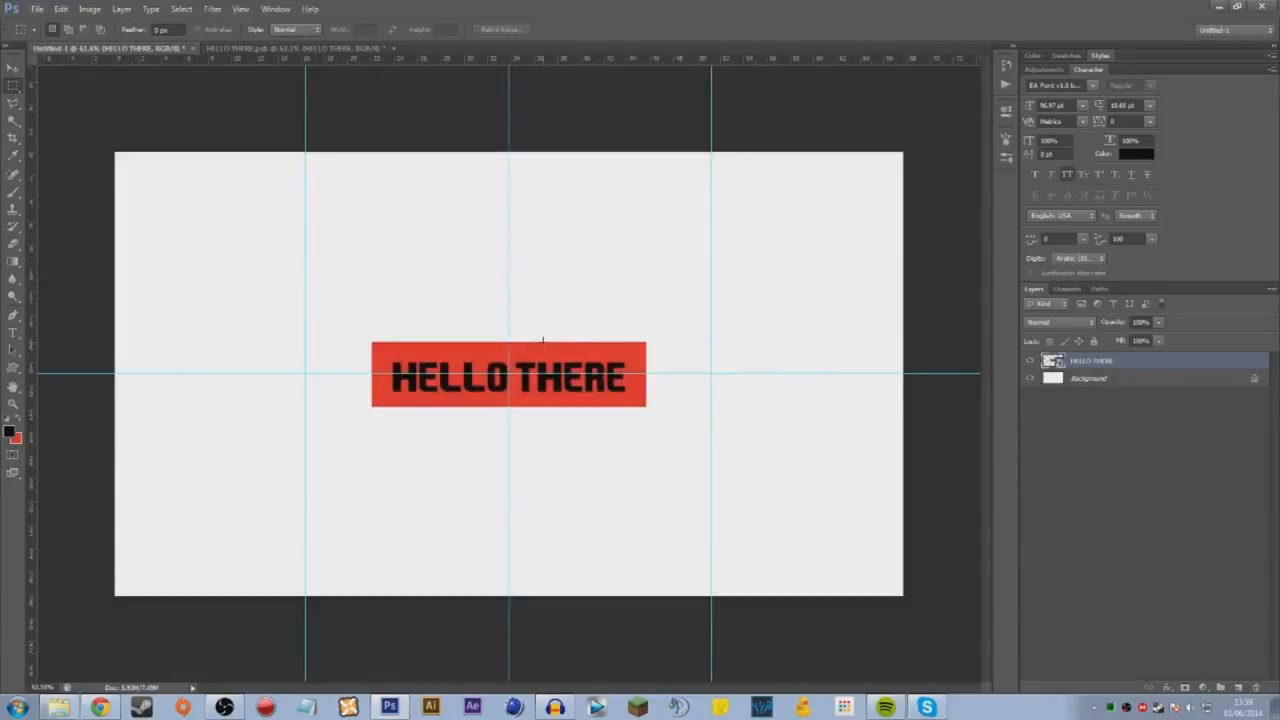
key("ctrl+semicolon")
scroll(375, 263, "up", 1)
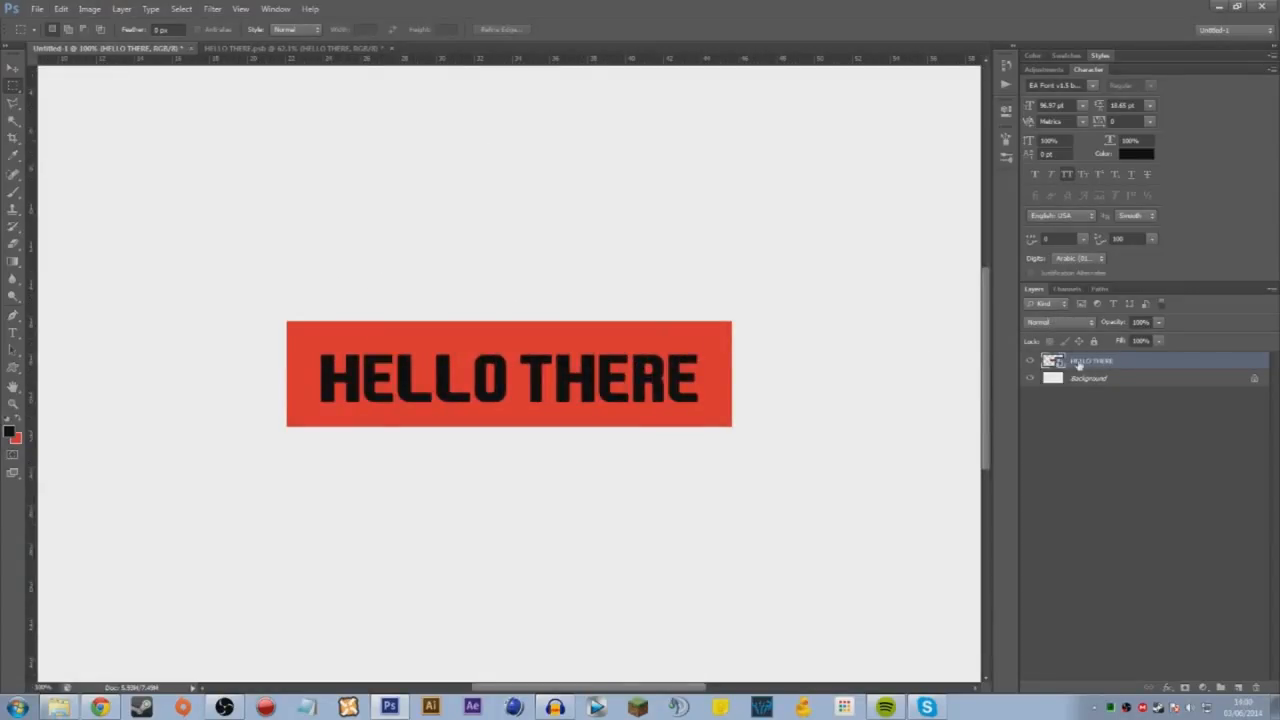
Distort the HELLO THERE banner into an uneven trapezoid, moving both upper corners inward and raising its lower-right corner
left_click(61, 8)
mouse_move(106, 268)
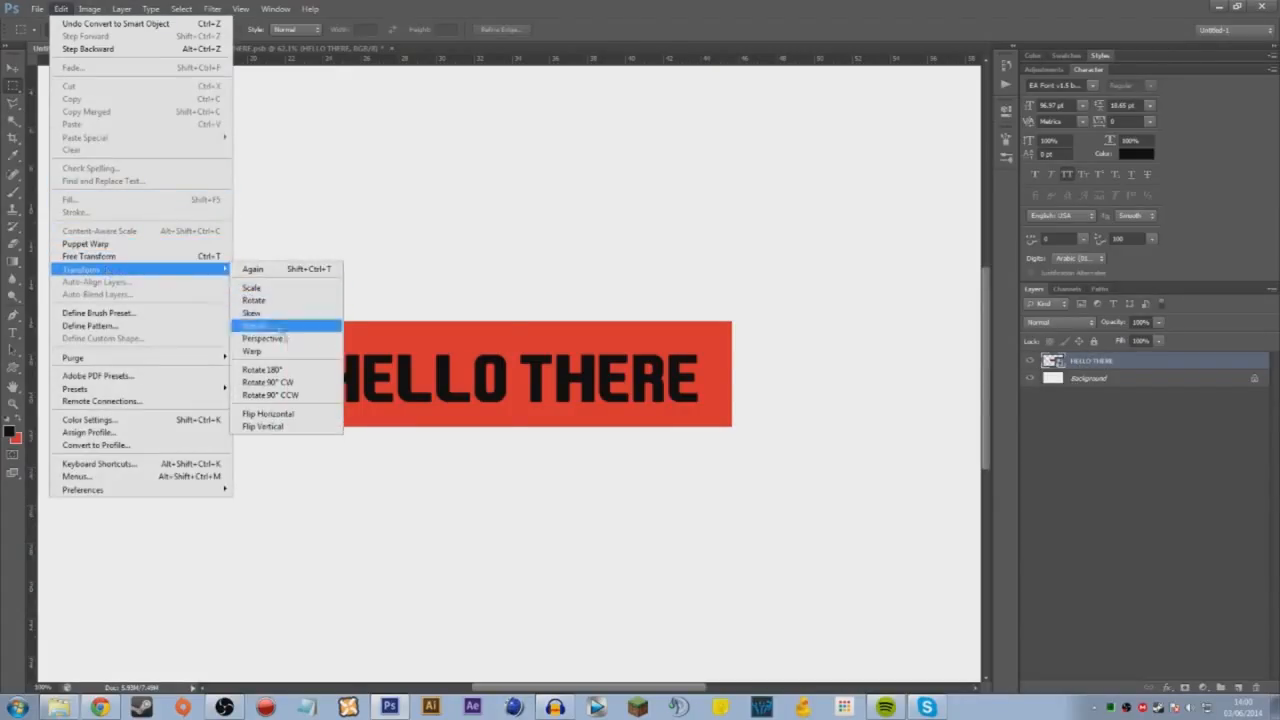
left_click(260, 326)
left_click_drag(732, 322, 694, 322)
left_click_drag(730, 429, 724, 407)
left_click_drag(702, 342, 652, 339)
key("Return")
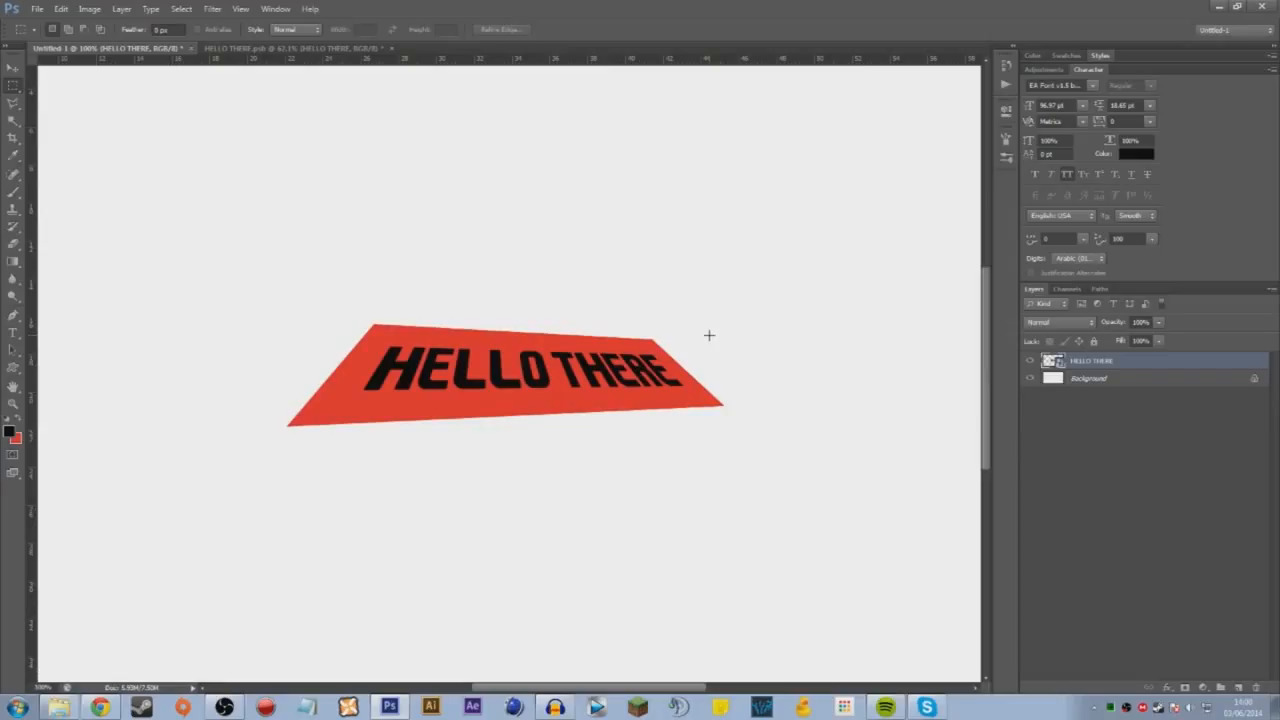
left_click_drag(400, 387, 303, 421)
left_click(895, 490)
Compare the smart object's contents in HELLO THERE.psb with the distorted banner in Untitled-1
double_click(1057, 362)
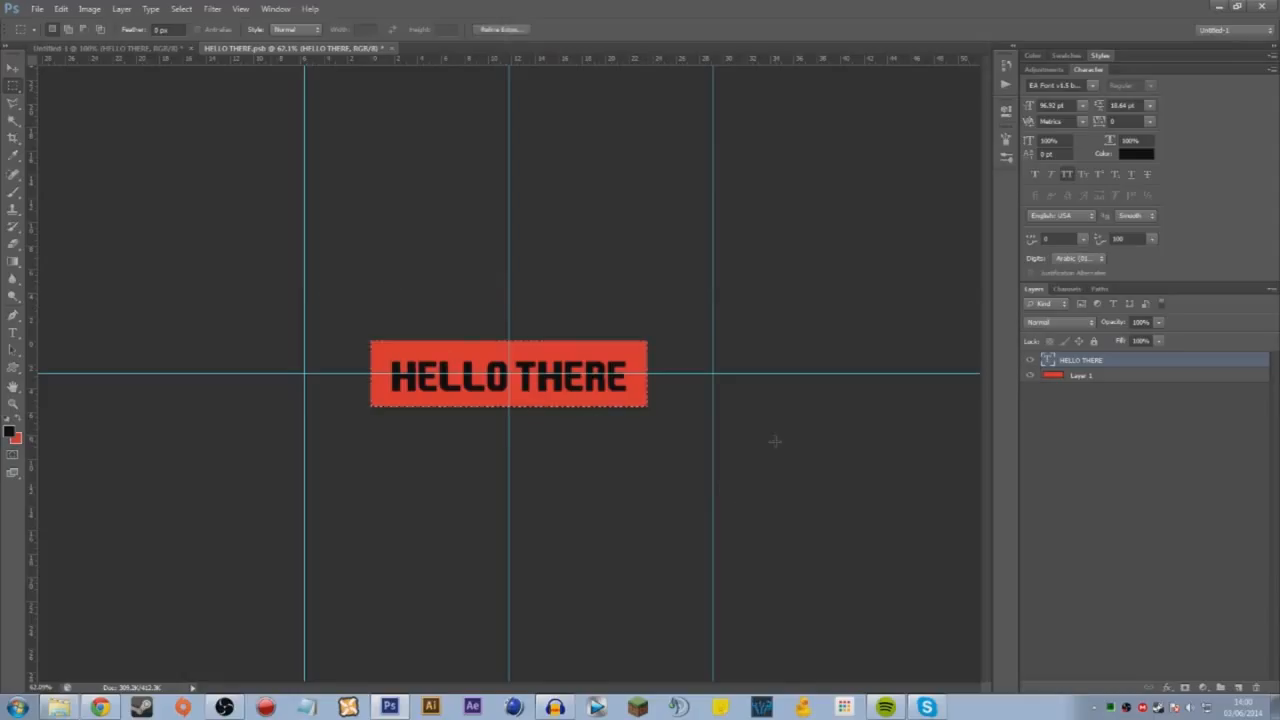
left_click(62, 48)
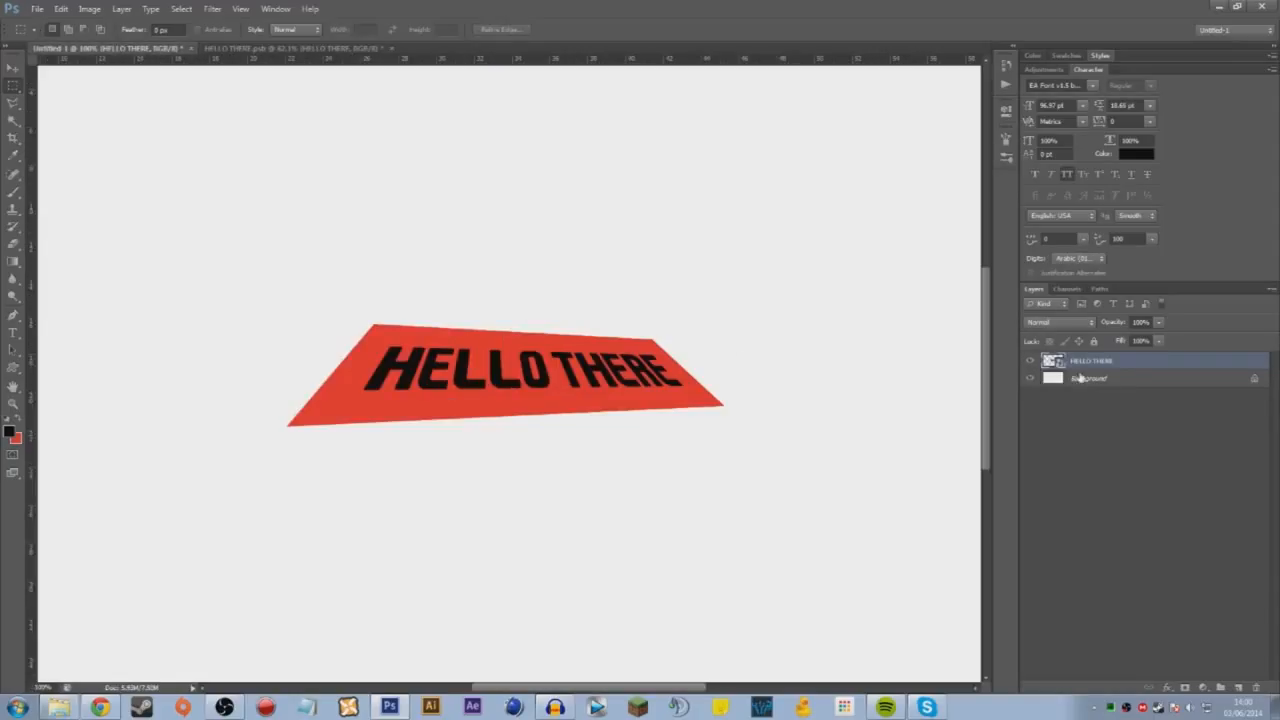
left_click_drag(782, 302, 126, 480)
left_click(703, 200)
Replace the banner text in HELLO THERE.psb with GFX CHANNEL, save the contents and return to Untitled-1
left_click(333, 46)
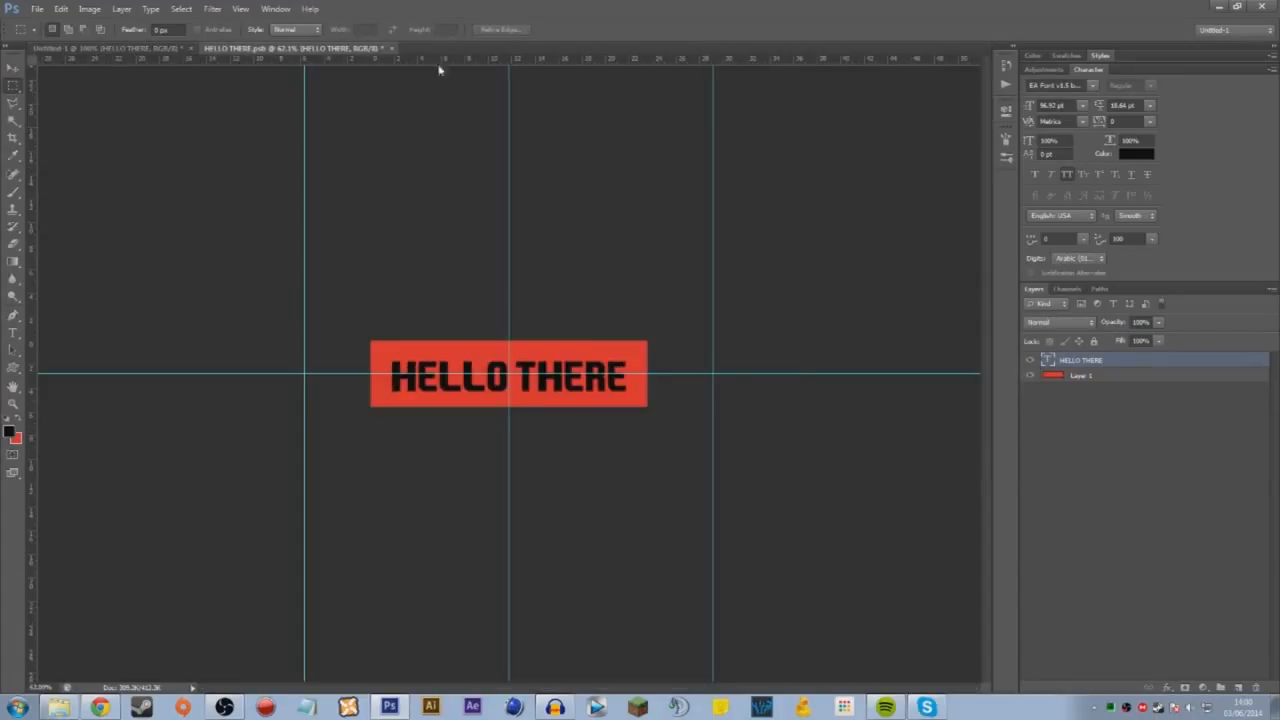
double_click(1048, 362)
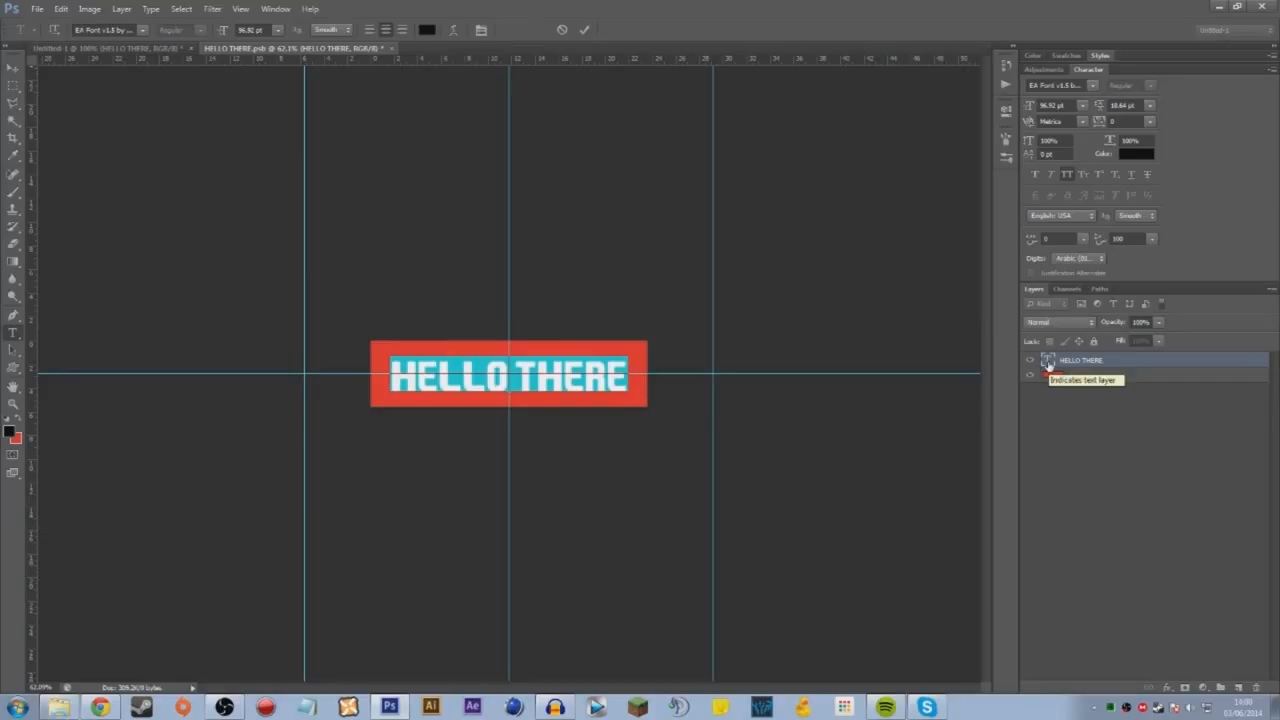
type("GFX CHAN")
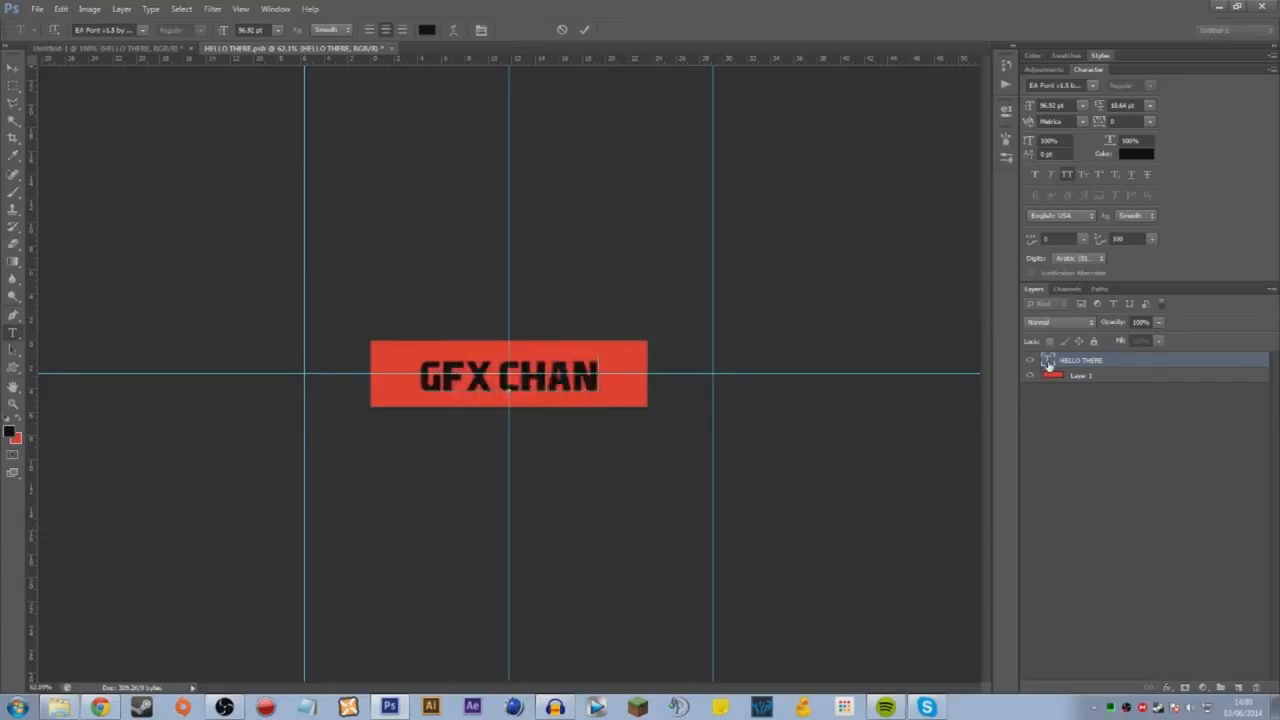
type("NEL")
left_click(13, 86)
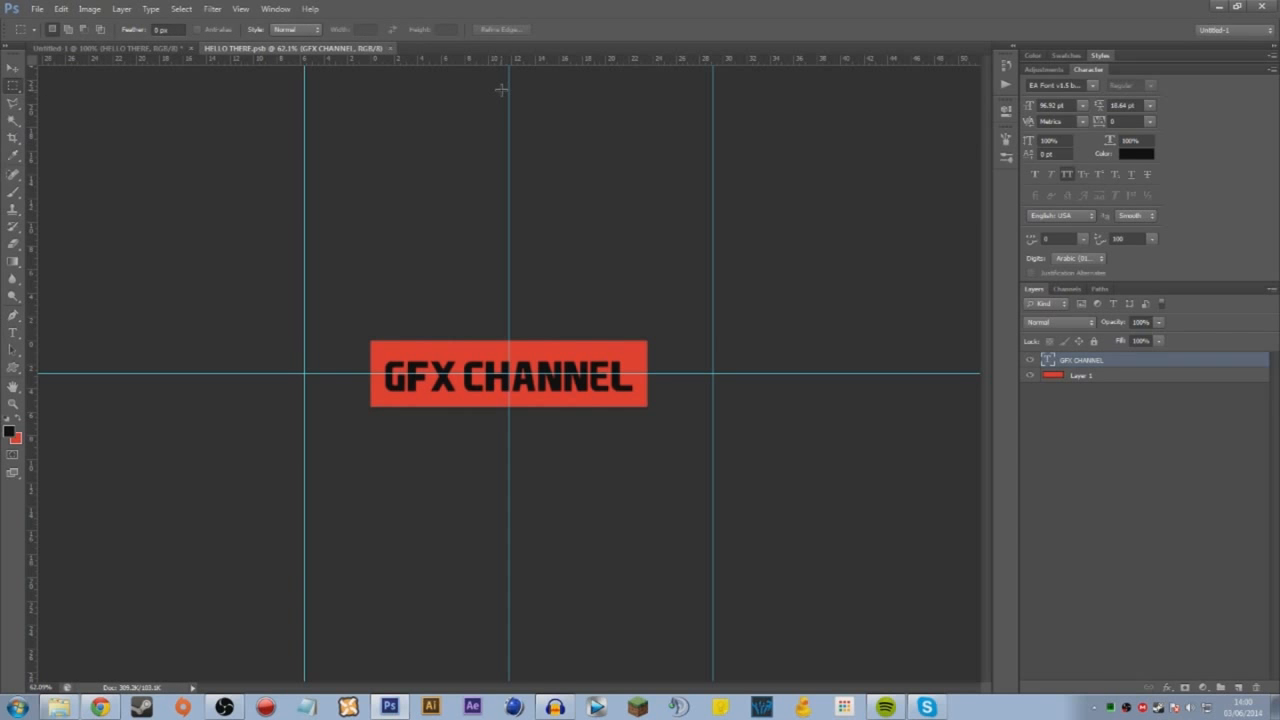
left_click(170, 48)
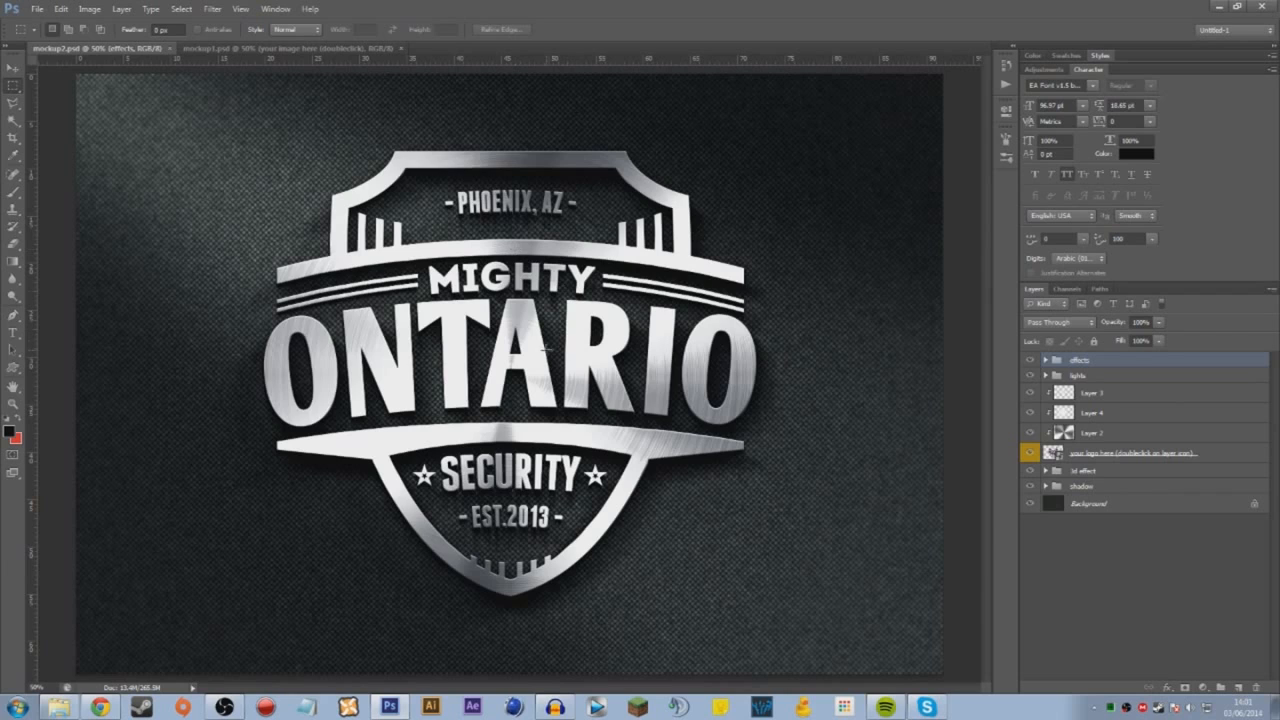
Place the Logo-dark image inside the logo smart object of mockup2.psd and hide the sample logo layer
left_click_drag(223, 172, 794, 625)
left_click(841, 603)
double_click(1056, 453)
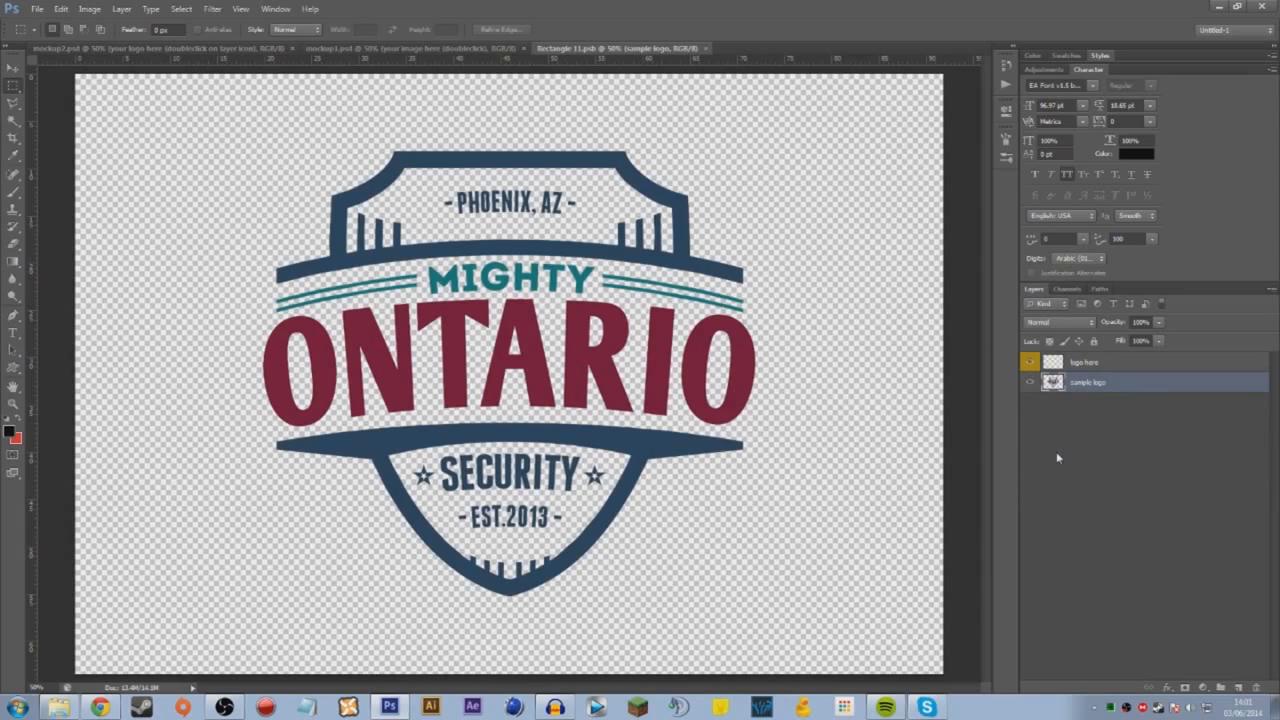
left_click(507, 405)
left_click_drag(1279, 320, 445, 396)
key("Return")
left_click(1030, 402)
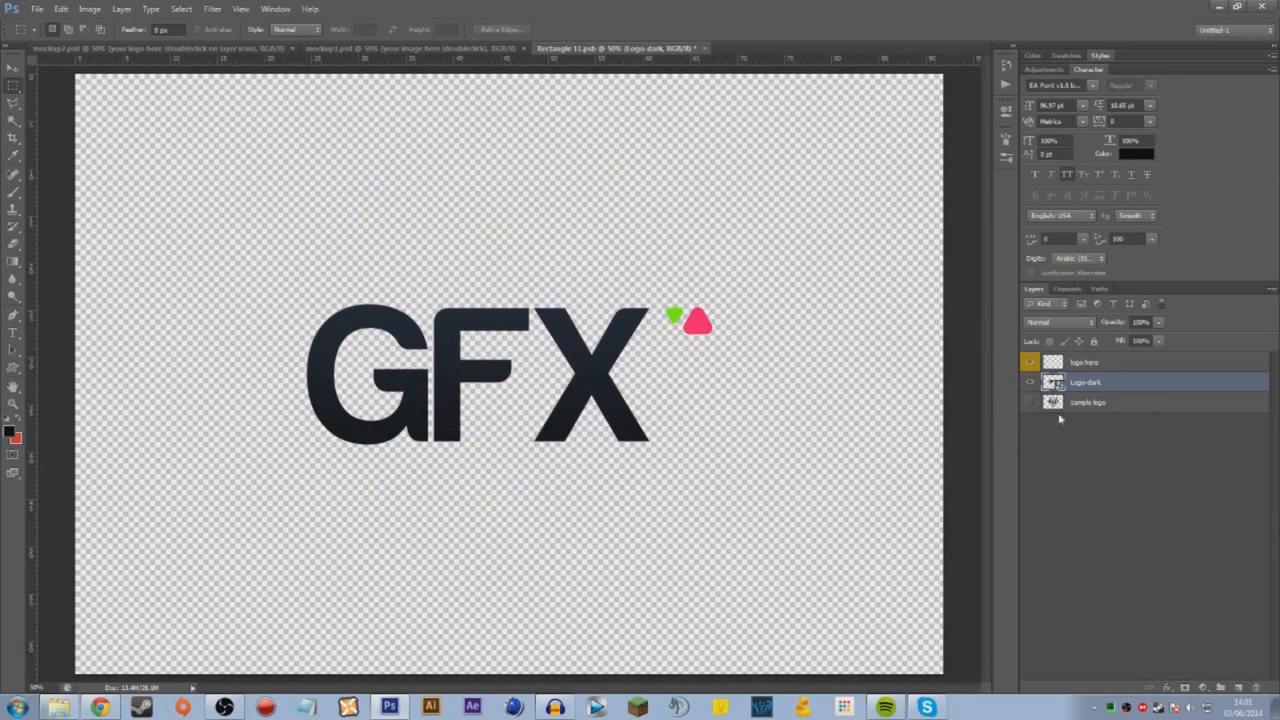
Save the edited smart object contents and inspect the GFX logo with its metallic effect in mockup2.psd
key("ctrl+s")
left_click(379, 54)
left_click(224, 50)
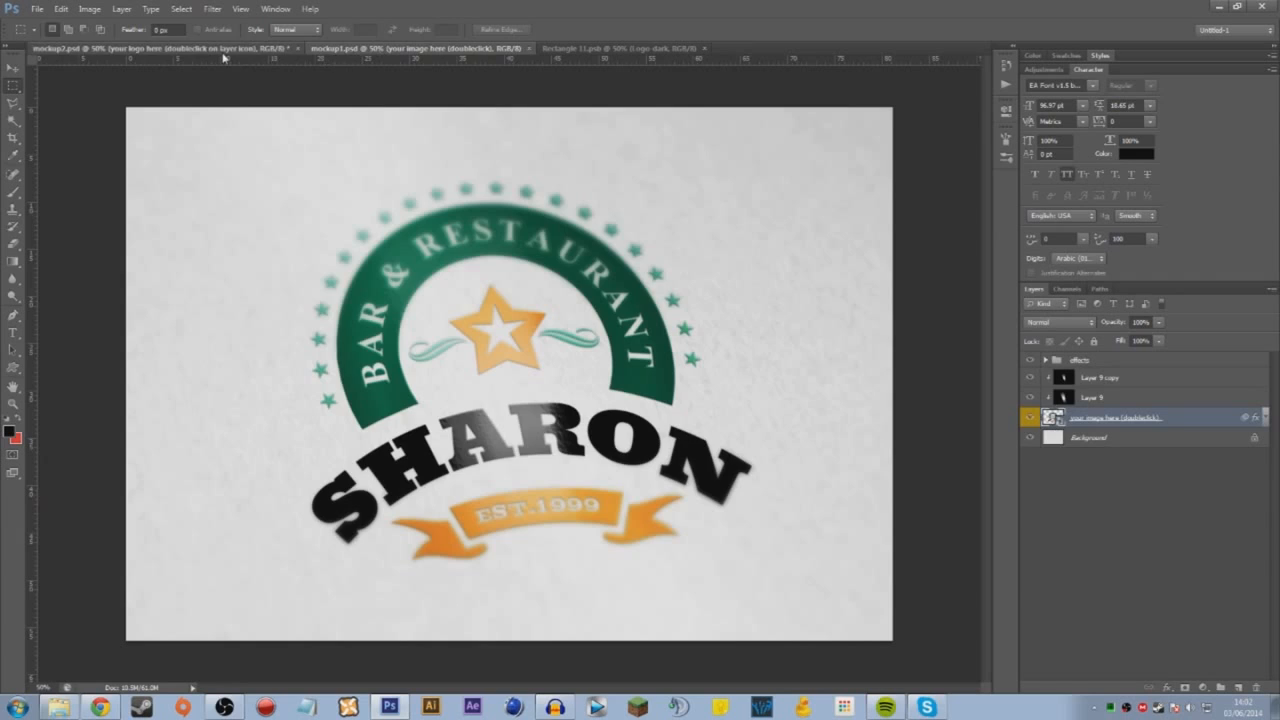
left_click_drag(174, 211, 907, 619)
left_click(681, 623)
scroll(580, 364, "down", 3)
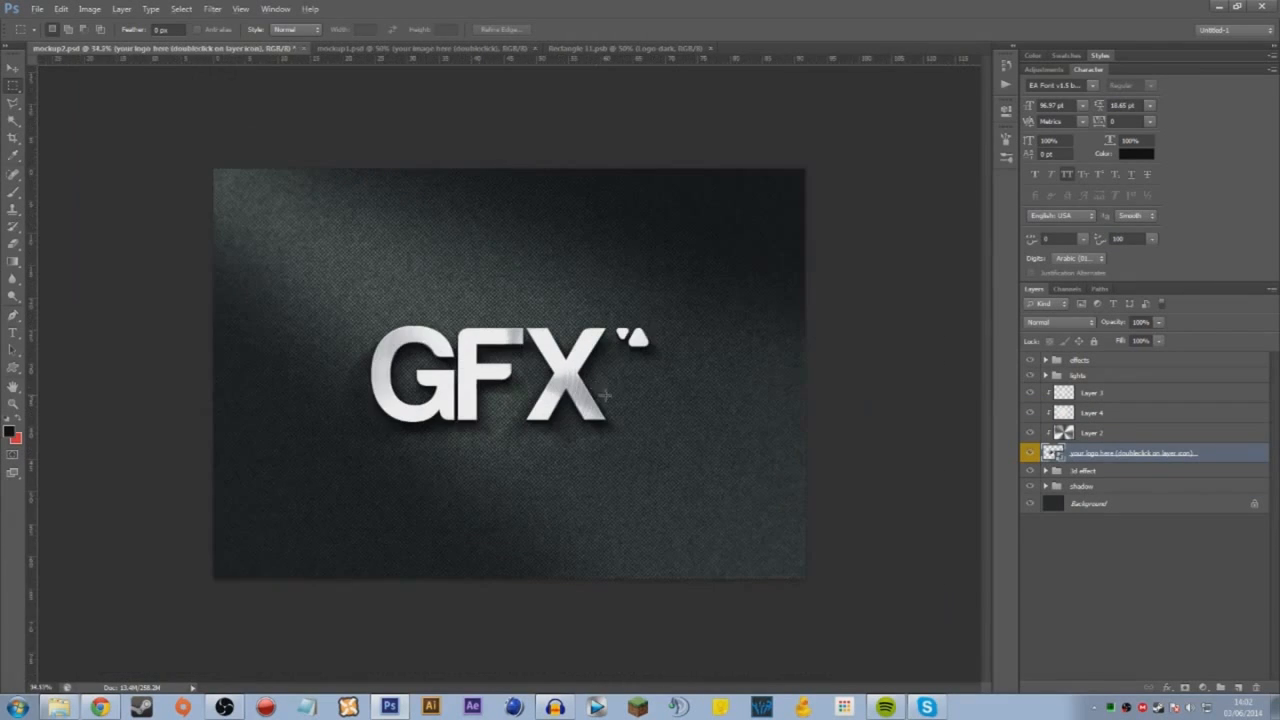
Place the Logo-dark image inside the image smart object of mockup1.psd and hide the sample logo layer
left_click(427, 49)
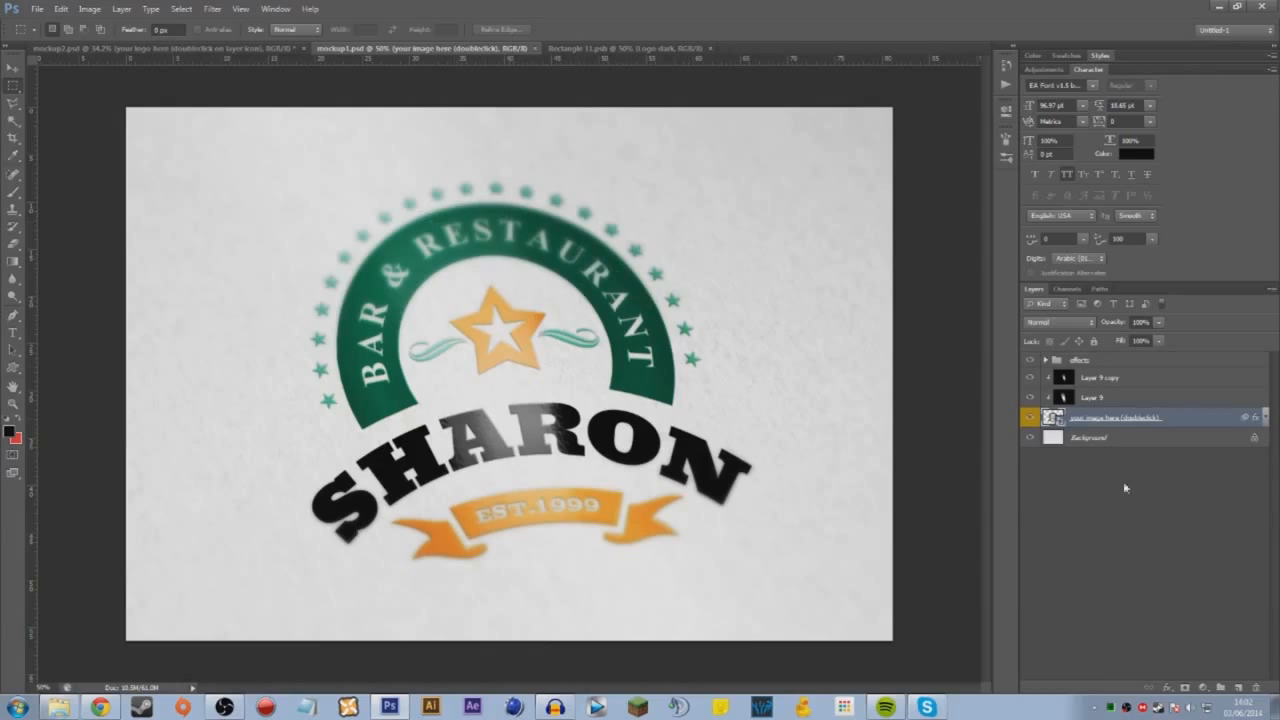
double_click(1052, 417)
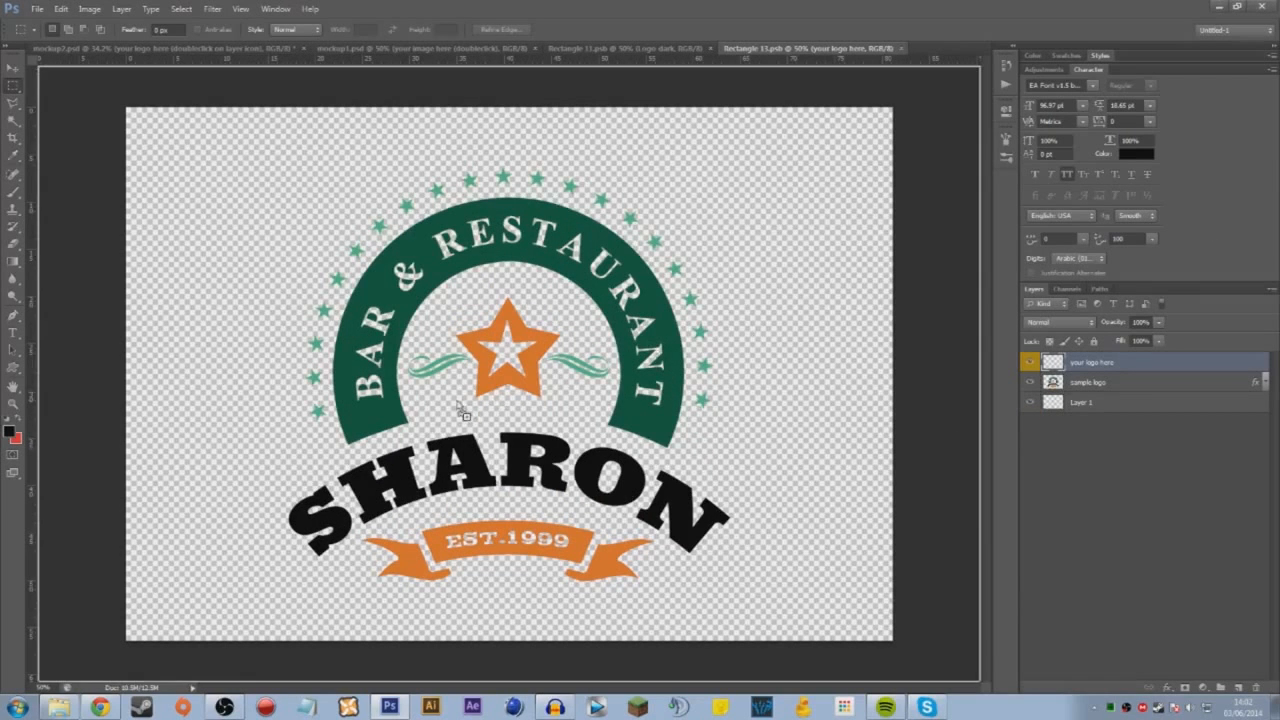
left_click_drag(697, 343, 632, 396)
key("Return")
left_click(1030, 383)
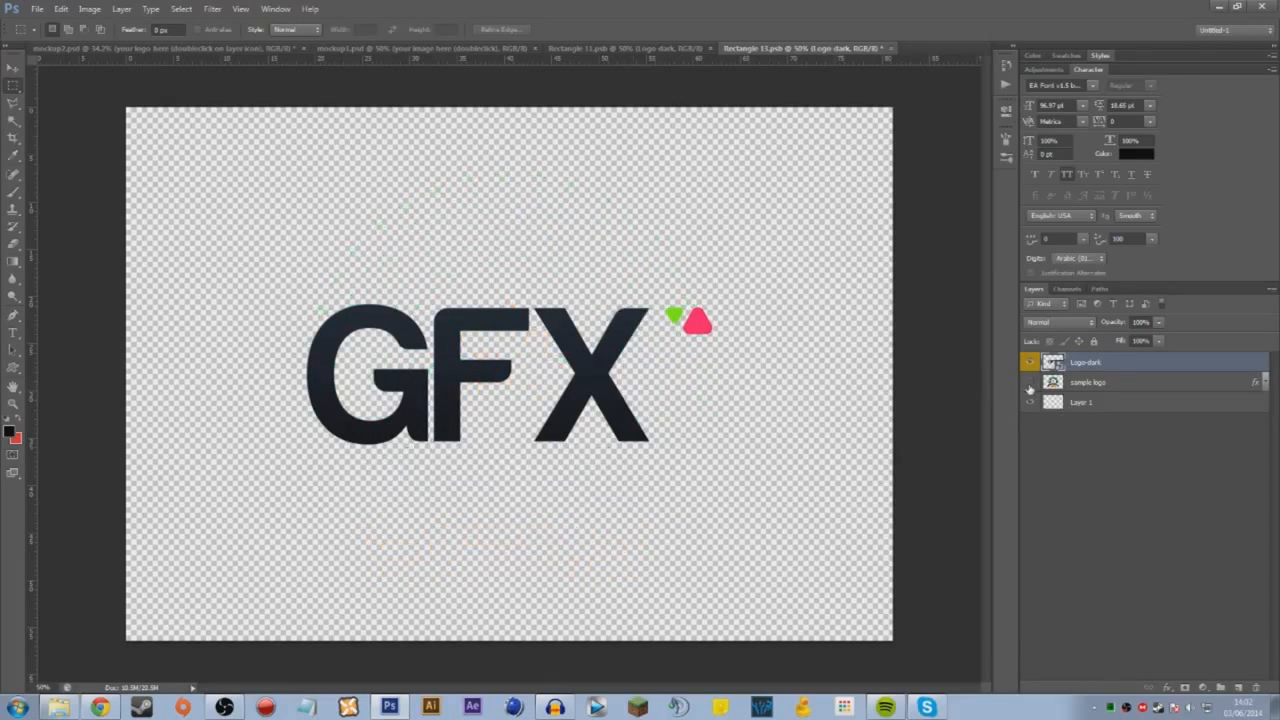
Save the edited smart object contents and inspect the GFX logo on the paper mockup in mockup1.psd
key("ctrl+s")
left_click(450, 48)
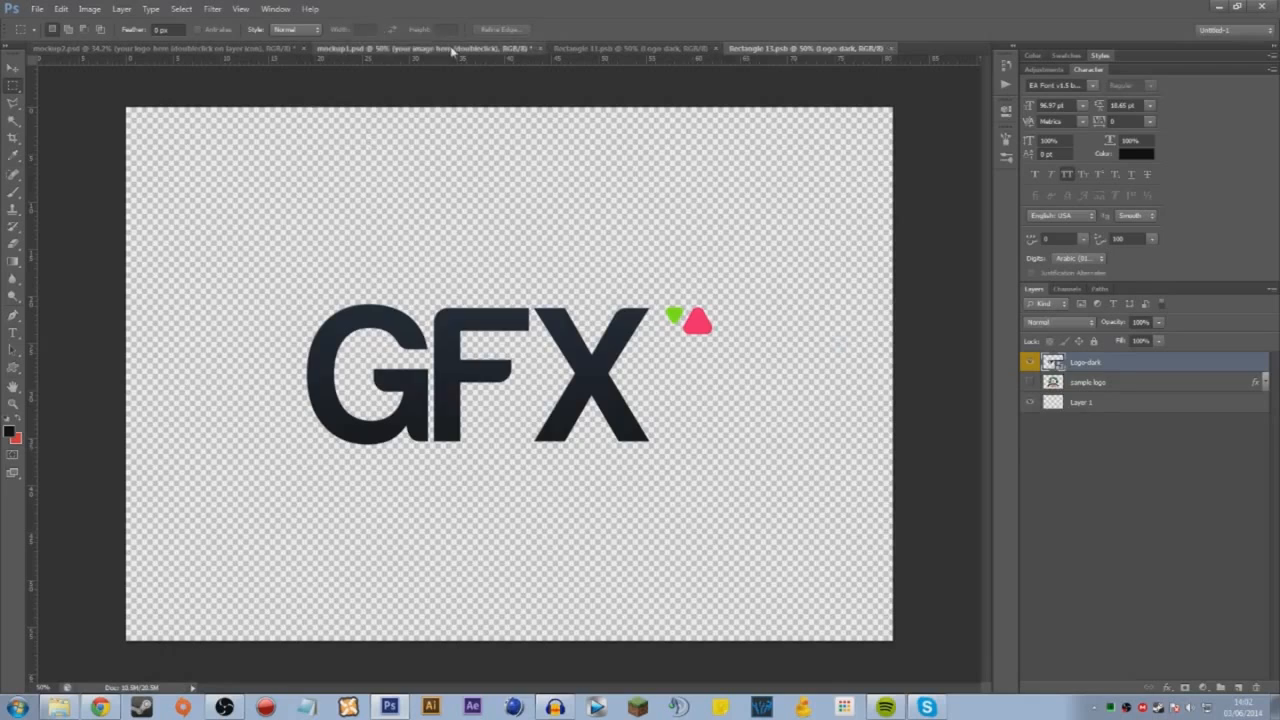
left_click_drag(732, 465, 732, 465)
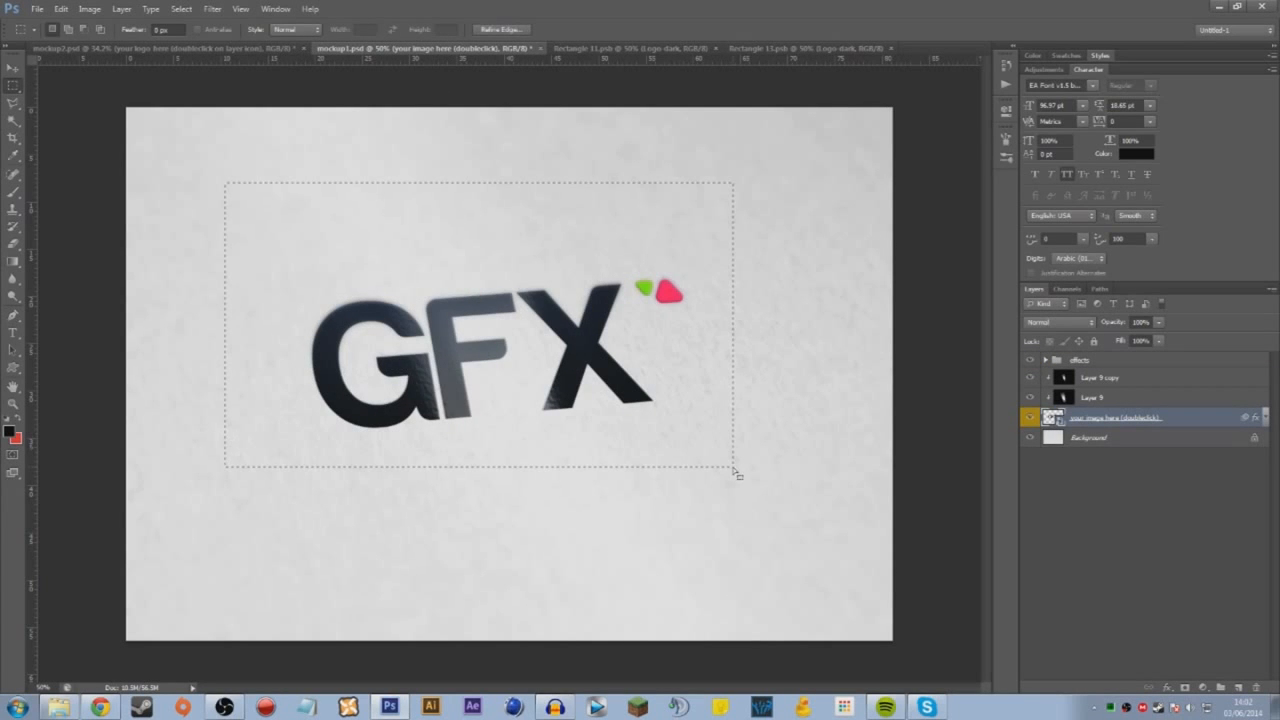
left_click(560, 540)
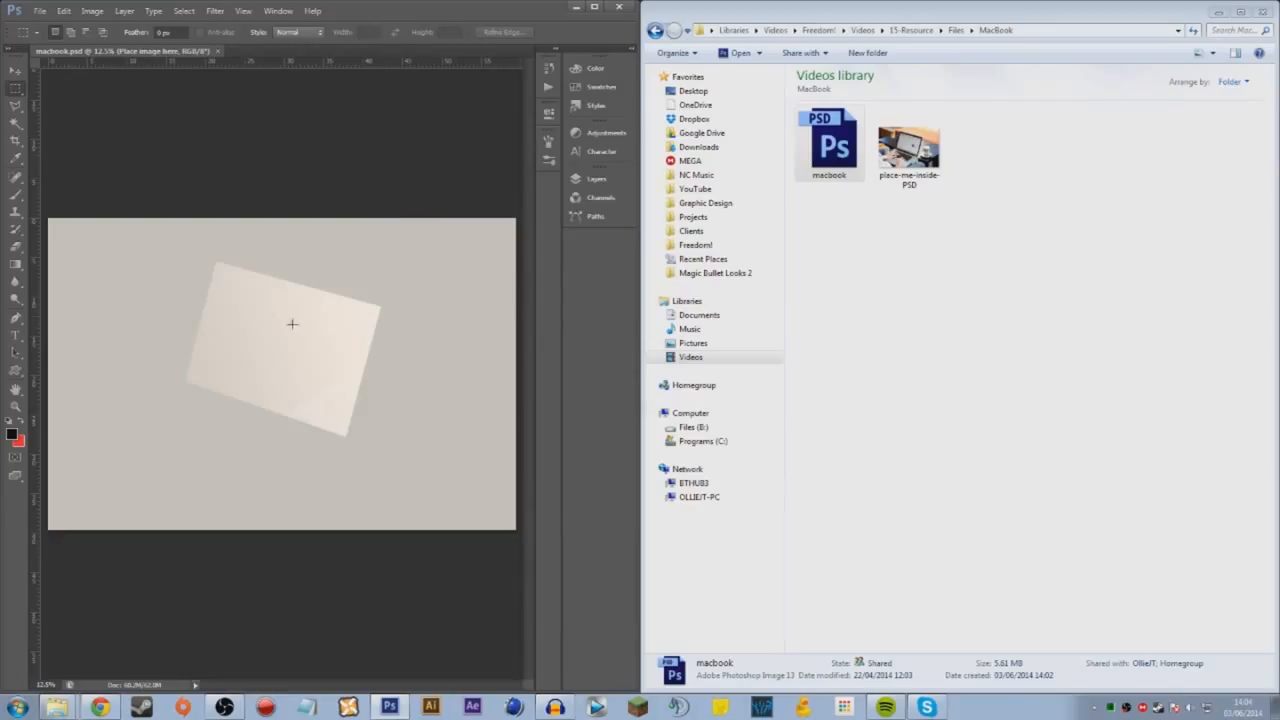
Place the place-me-inside-PSD photo from the MacBook folder into macbook.psd, above the Place image here layer
left_click_drag(379, 459, 131, 219)
left_click(91, 244)
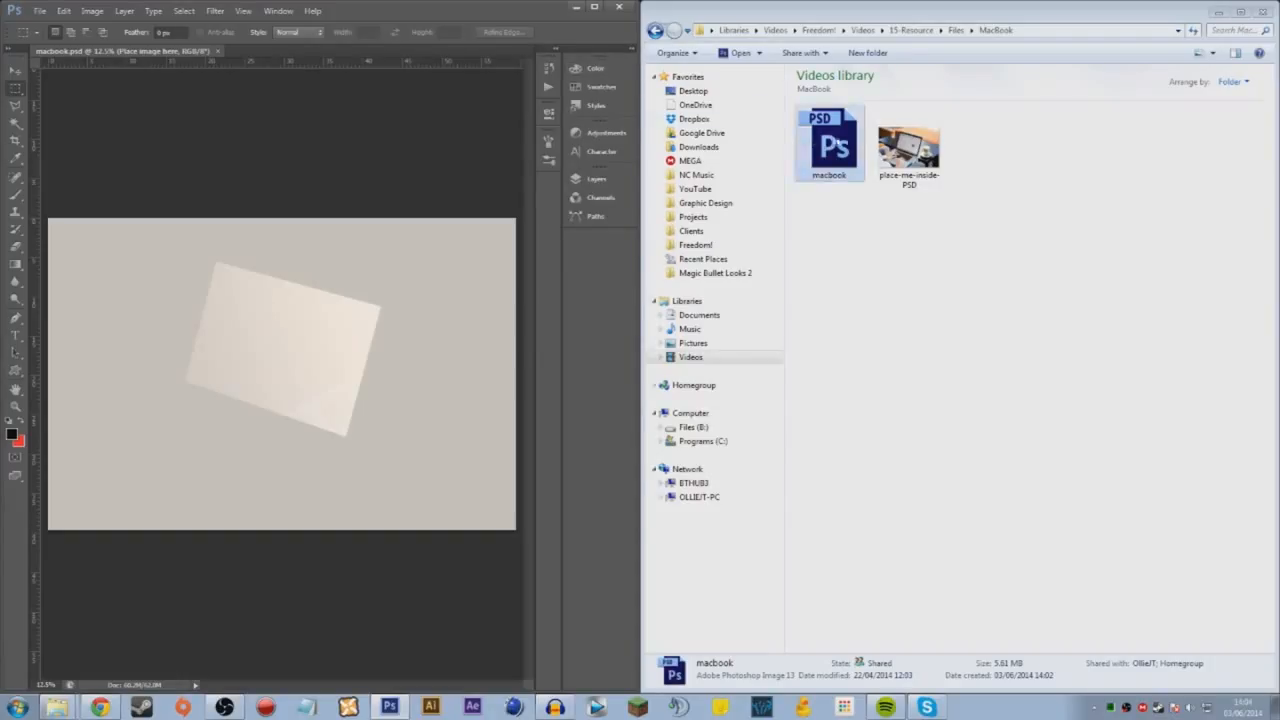
left_click(912, 167)
left_click_drag(976, 267, 908, 142)
left_click(633, 56)
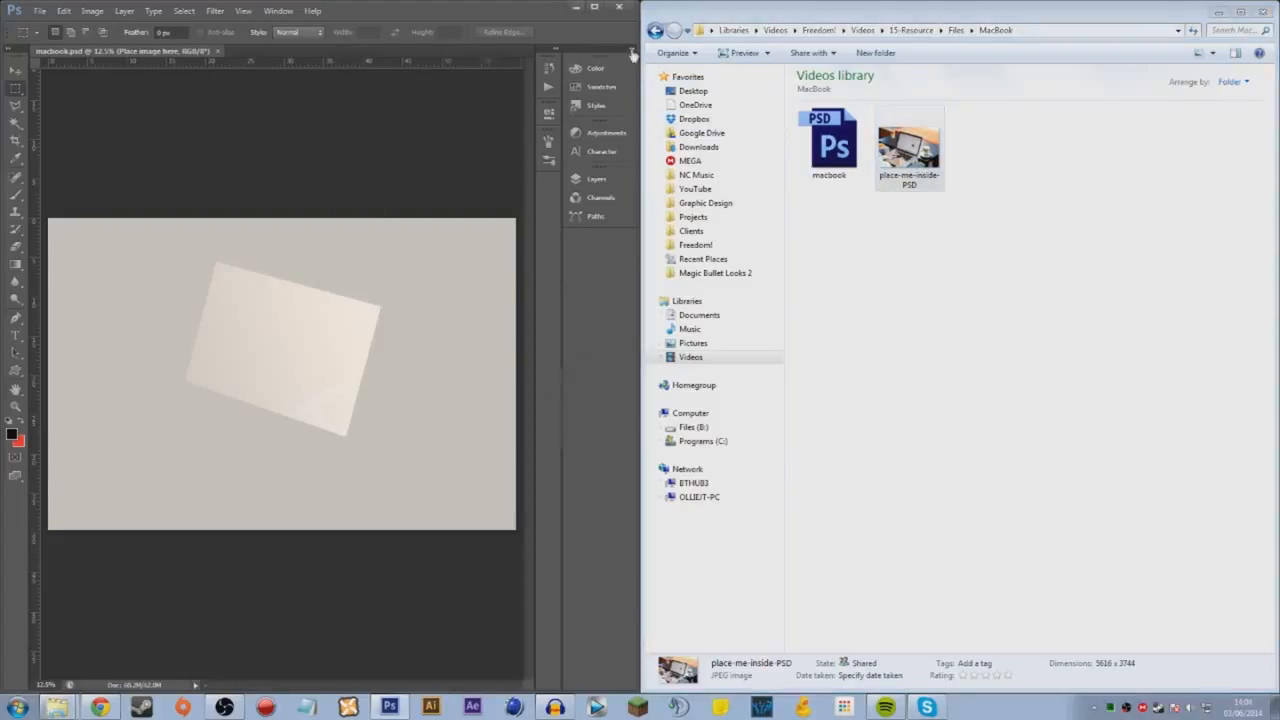
left_click_drag(908, 150, 127, 380)
key("Return")
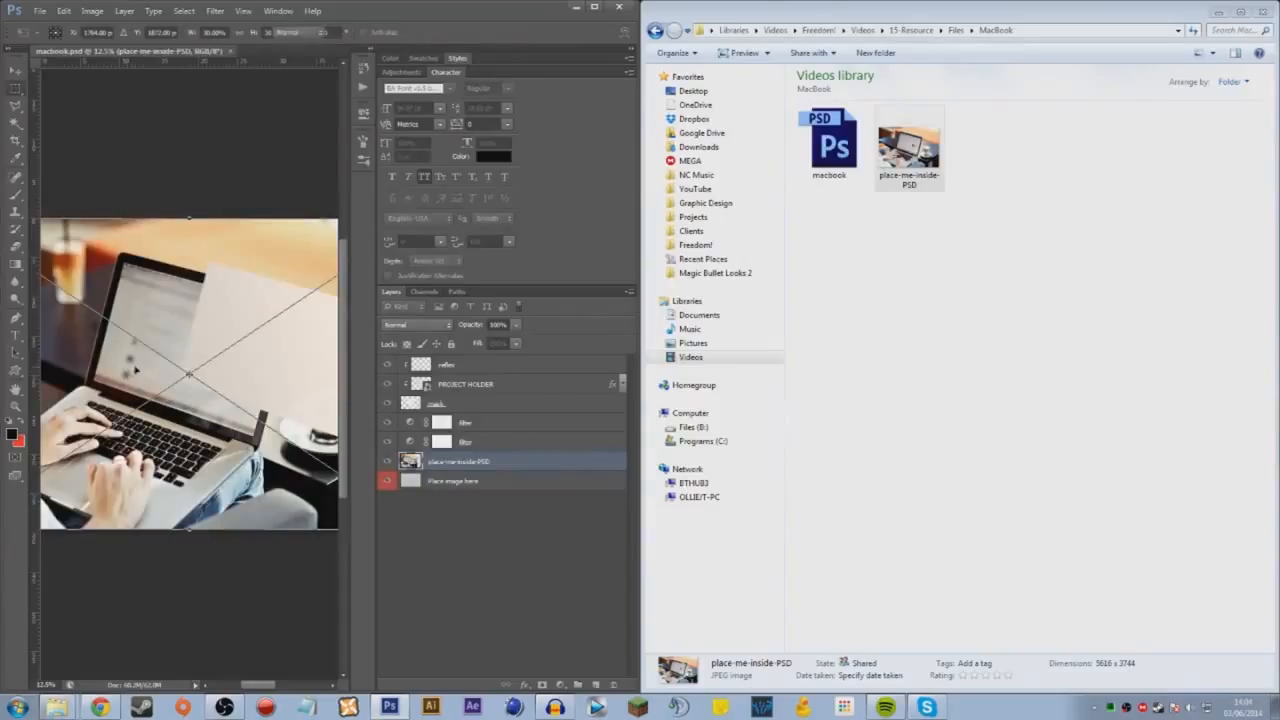
Maximize the Photoshop window and move the laptop photo to fill the canvas and line its screen up with the blank project panel
double_click(520, 11)
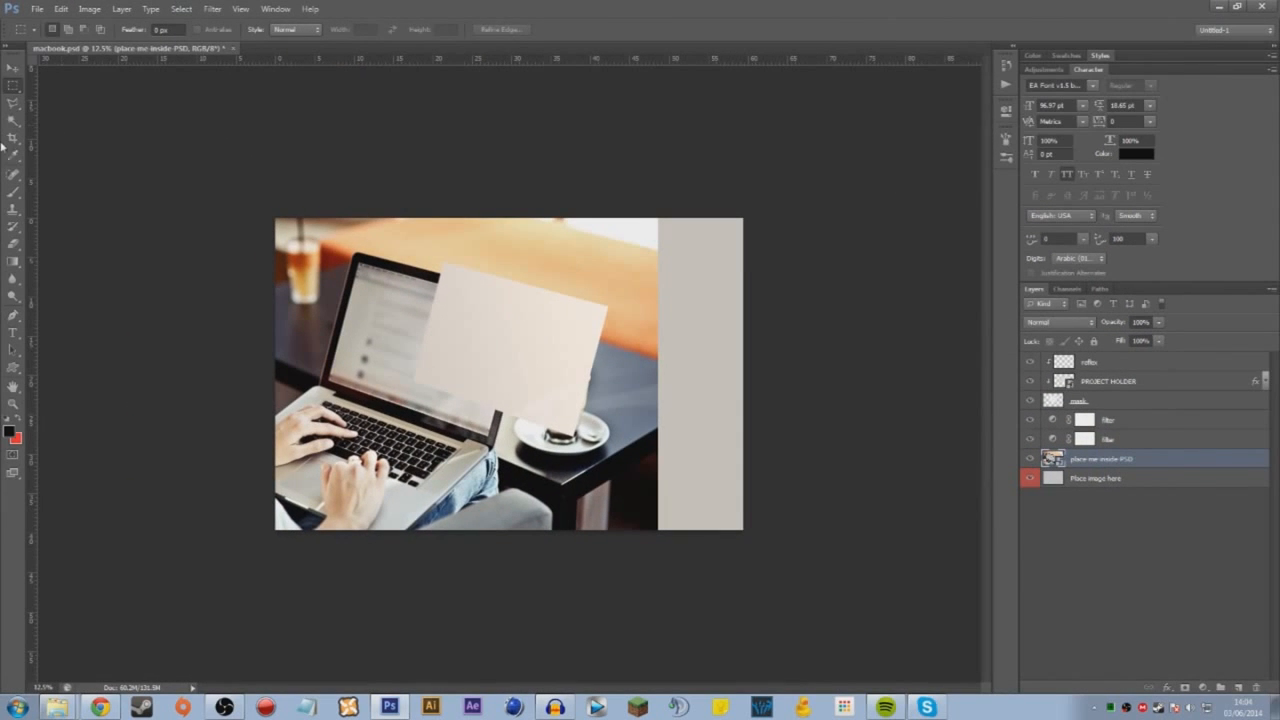
left_click(13, 67)
left_click_drag(574, 524, 658, 511)
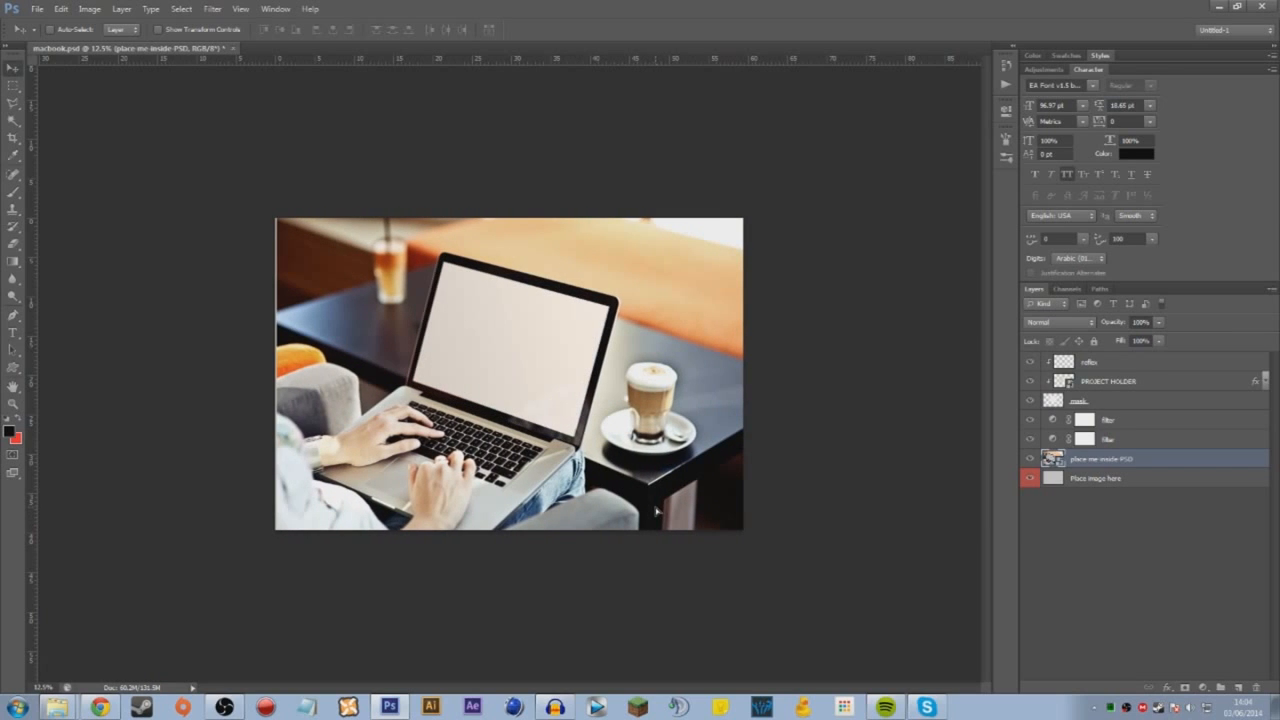
key("shift+Left")
key("shift+Left")
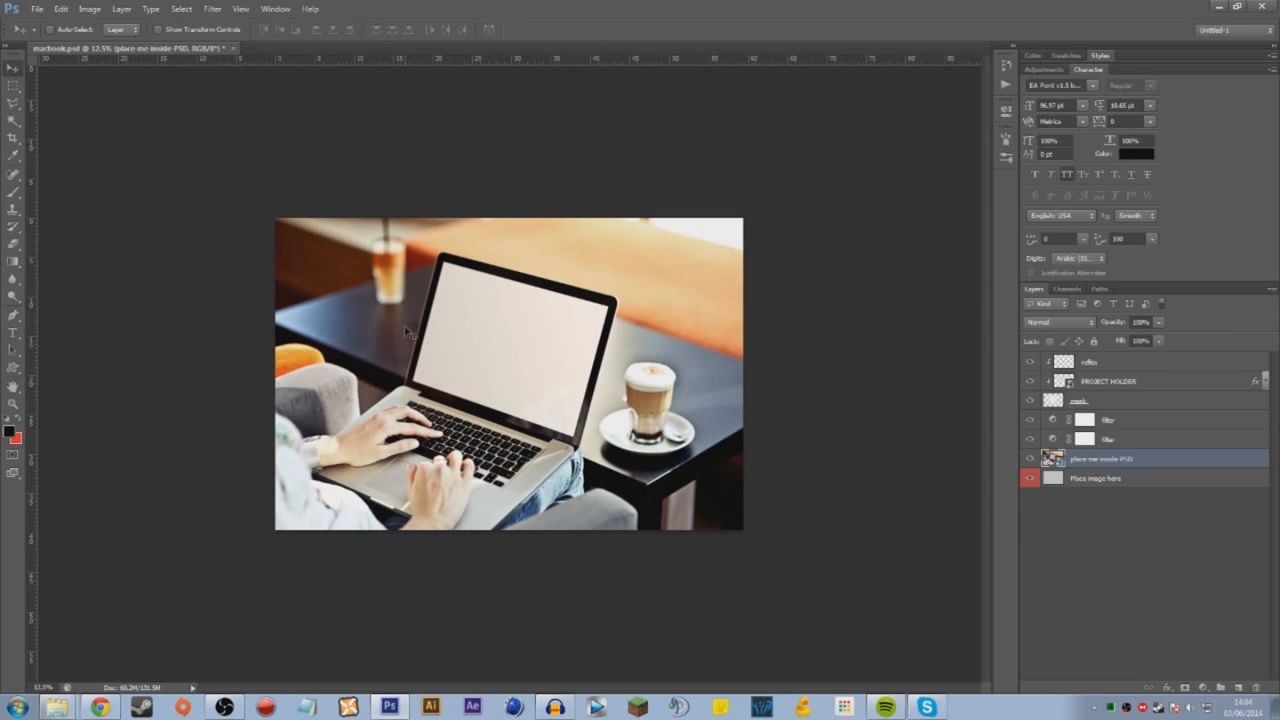
Toggle the visibility of the place-me-inside-PSD and PROJECT HOLDER layers to see what each contributes
left_click(1029, 459)
left_click(1029, 459)
left_click(1066, 385)
left_click(1029, 386)
left_click(1029, 386)
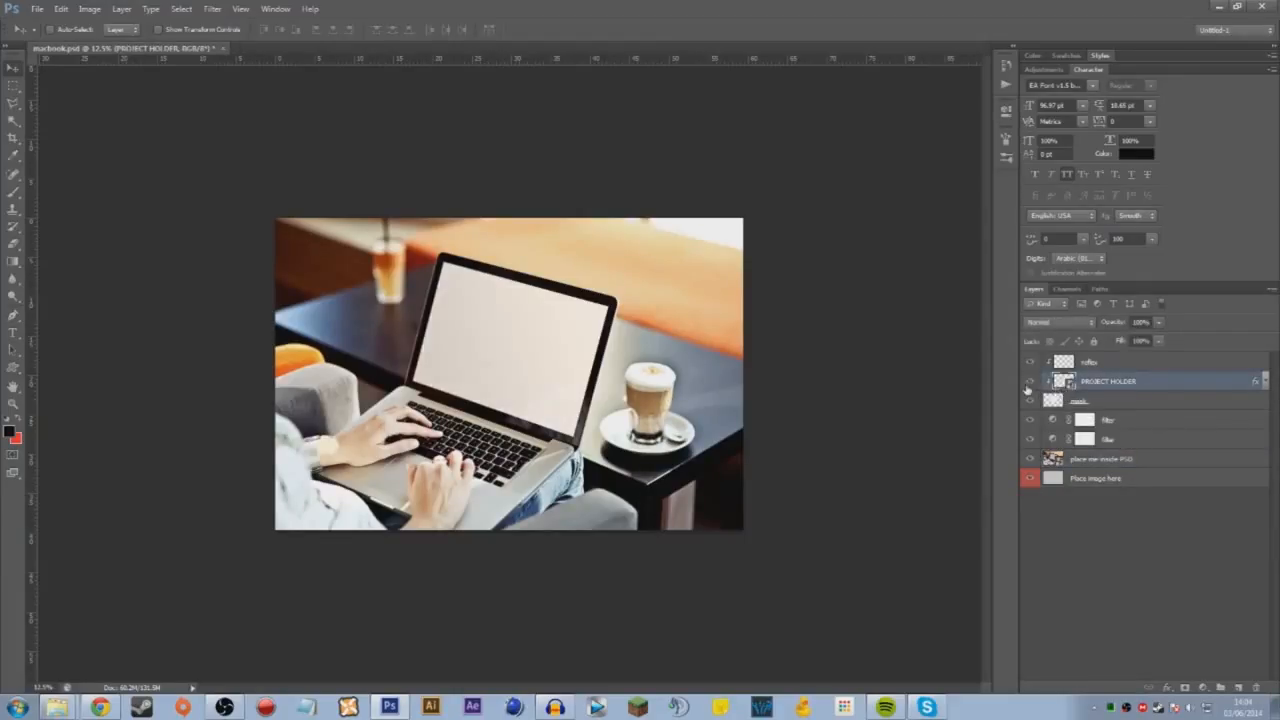
Open the PROJECT HOLDER smart object with its layers kept, place the AyegoUK image in it and save the contents to macbook.psd
double_click(1062, 382)
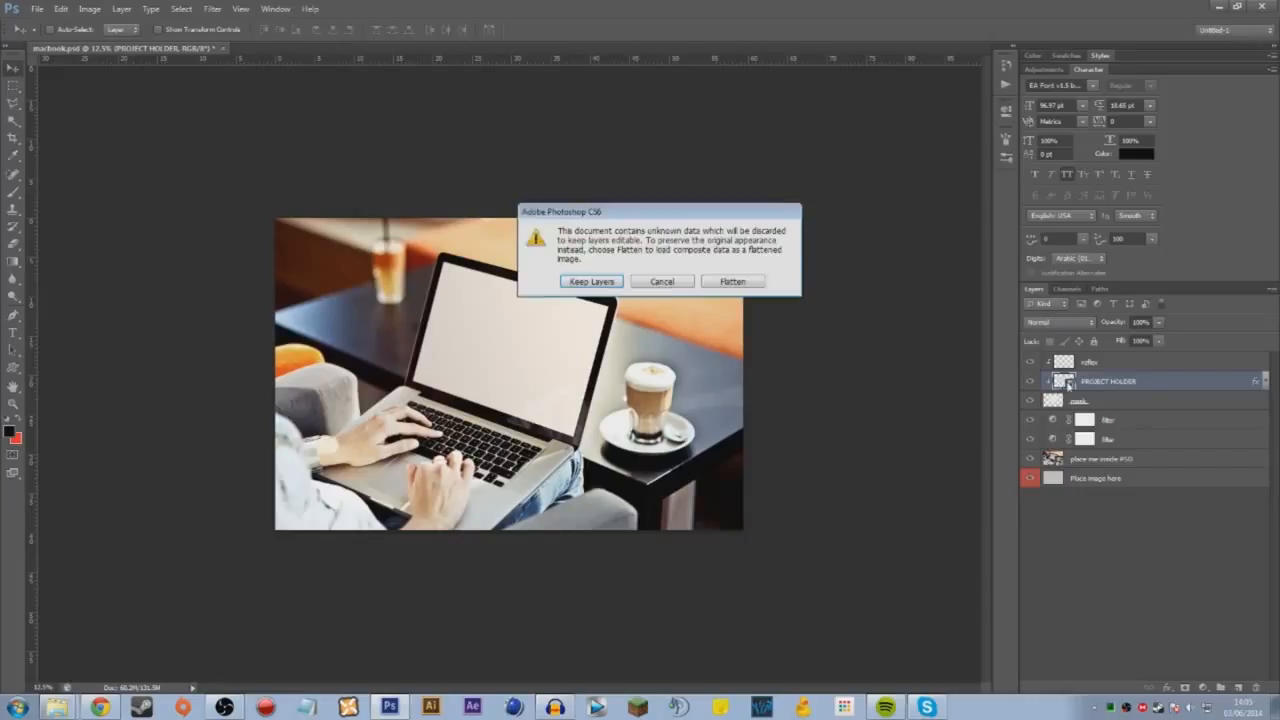
left_click(592, 282)
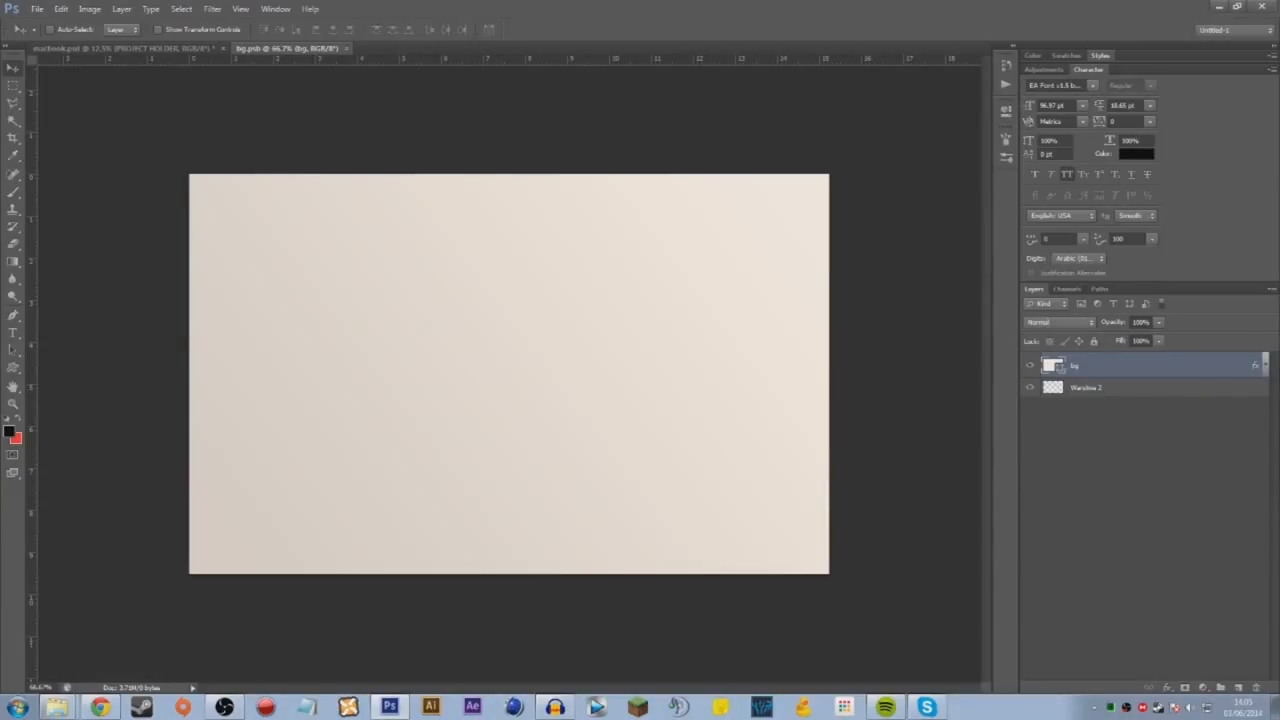
left_click_drag(2, 190, 443, 288)
scroll(508, 322, "down", 5)
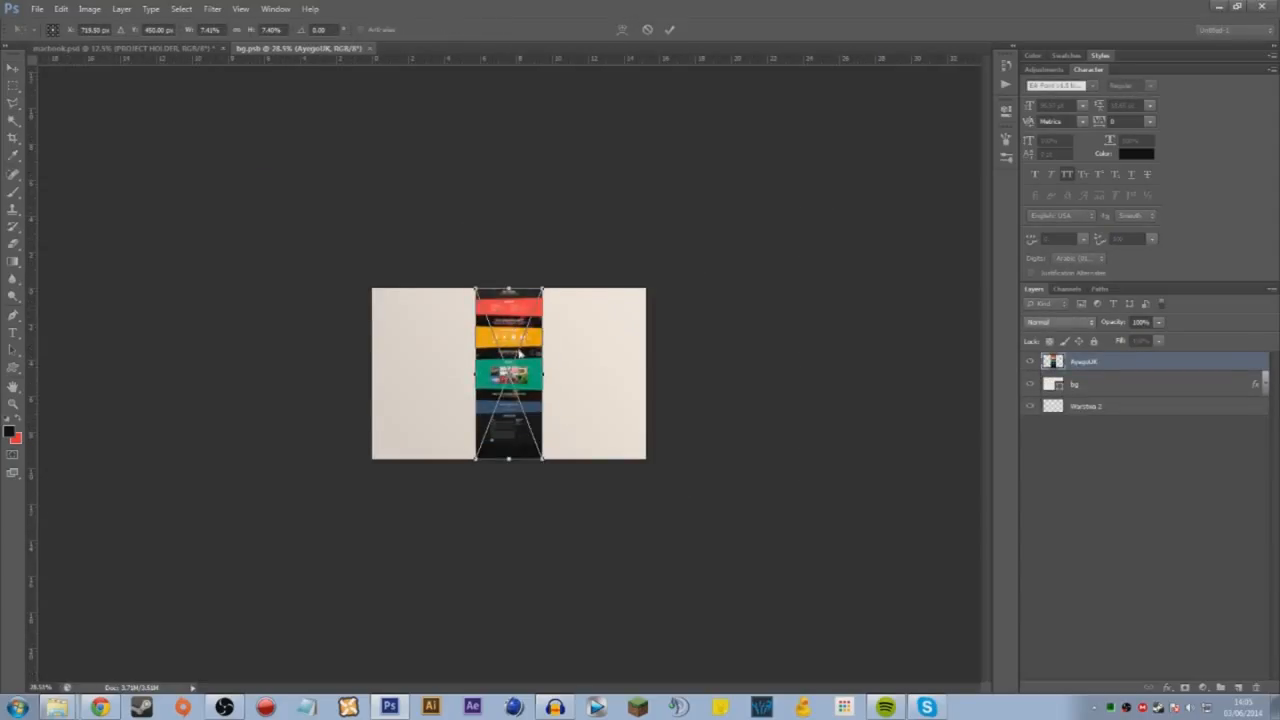
key("Return")
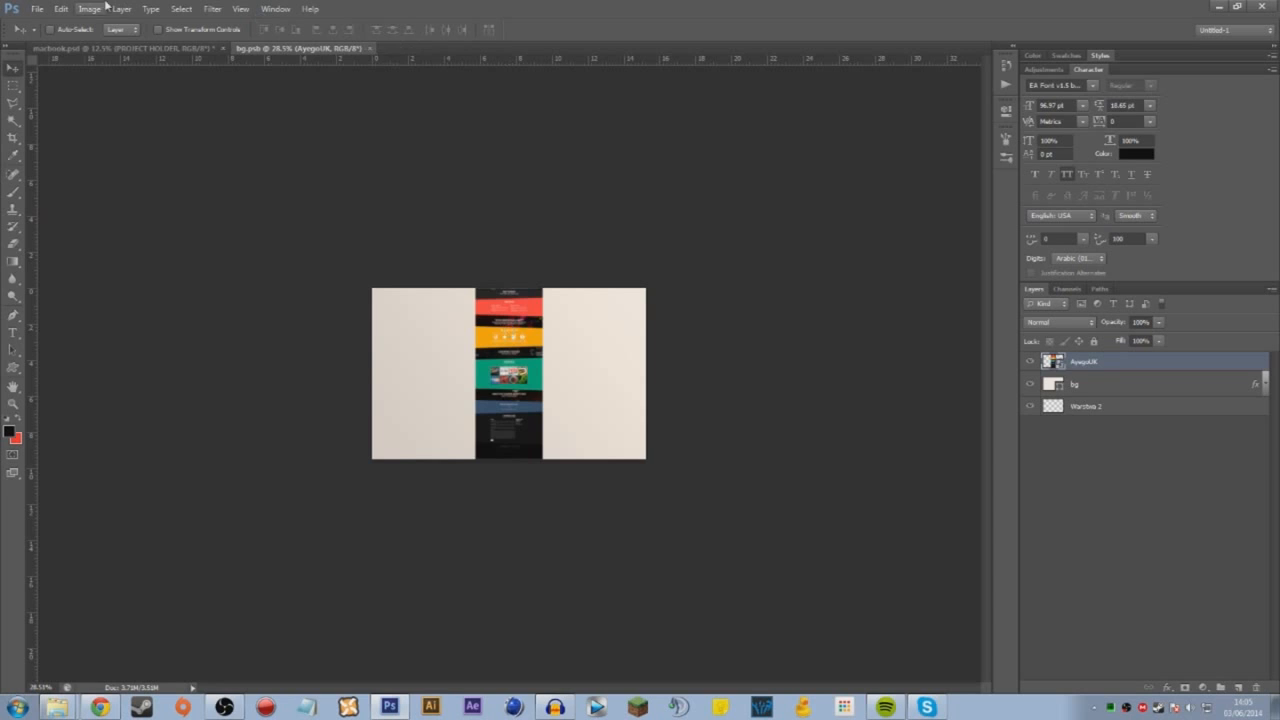
left_click(140, 50)
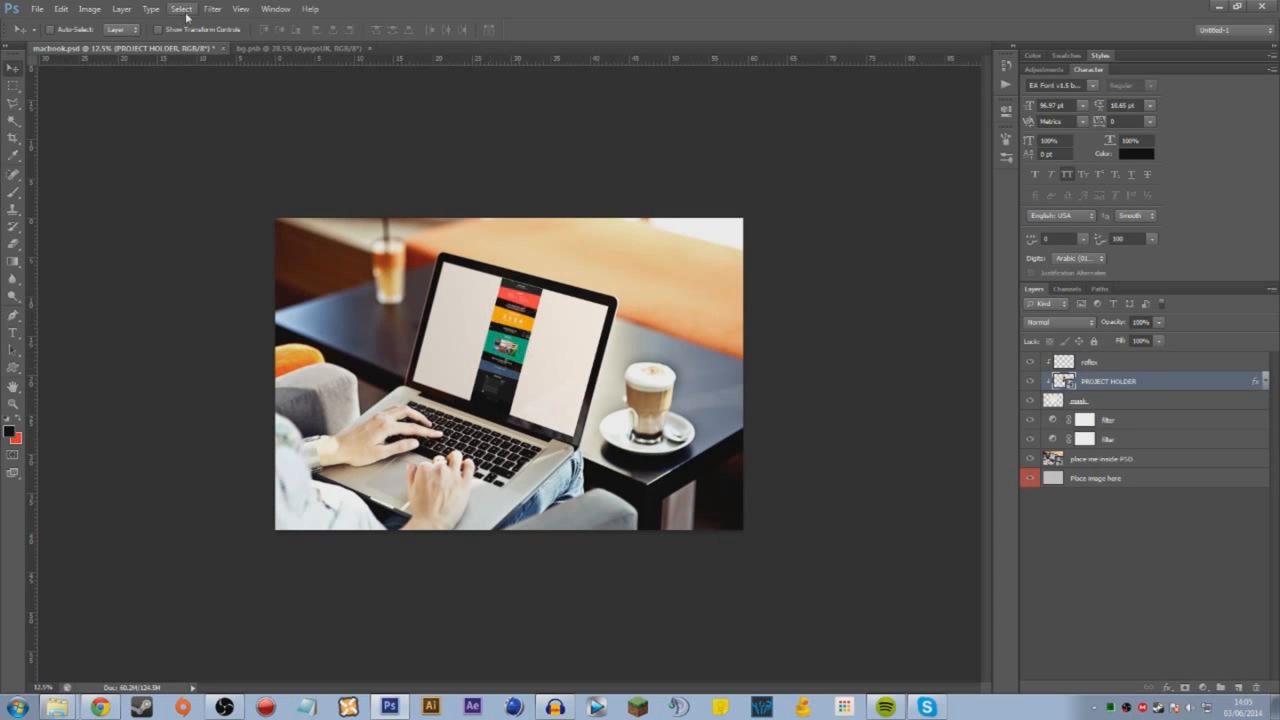
Scale the AyegoUK website image to the full canvas width in bg.psb with its header at the top edge, and return to macbook.psd
left_click(290, 50)
key("ctrl+t")
left_click_drag(508, 345, 406, 346)
scroll(438, 470, "down", 2)
left_click_drag(462, 433, 607, 715)
scroll(509, 374, "up", 3)
left_click_drag(681, 234, 735, 95)
scroll(774, 214, "up", 4)
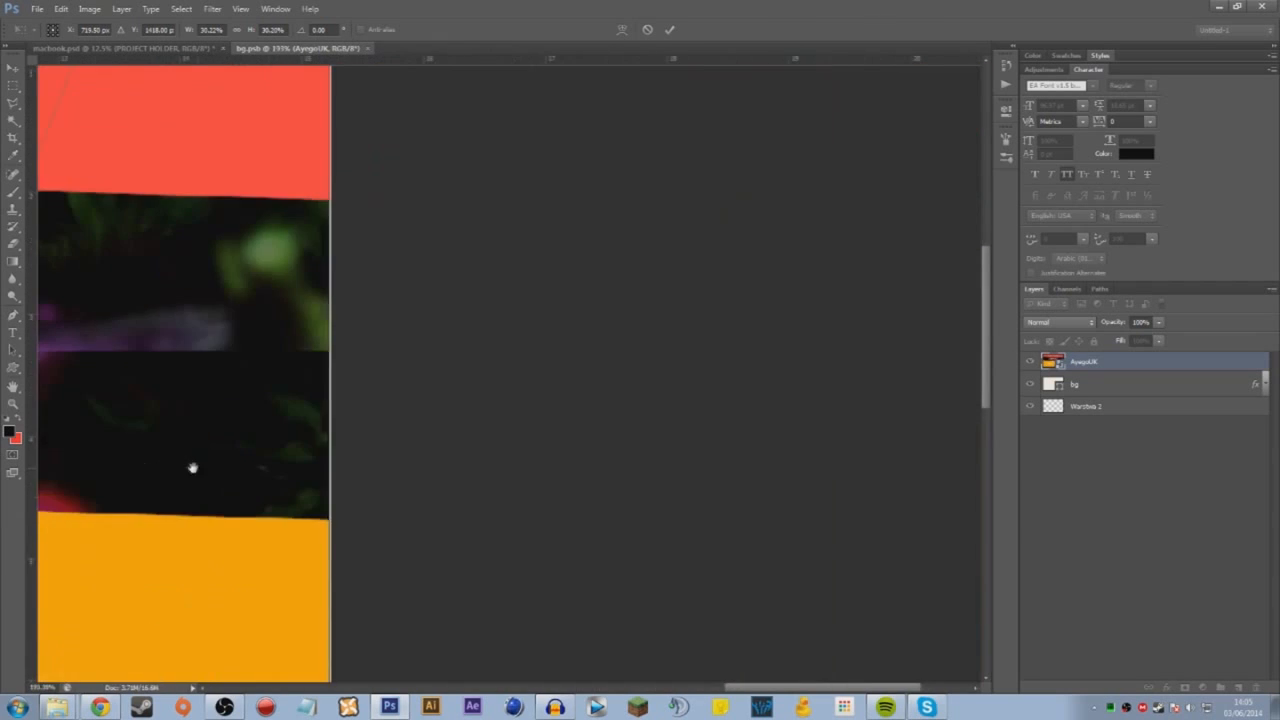
left_click_drag(218, 90, 428, 324)
left_click_drag(536, 77, 539, 77)
key("Return")
scroll(651, 497, "down", 5)
left_click_drag(685, 320, 709, 497)
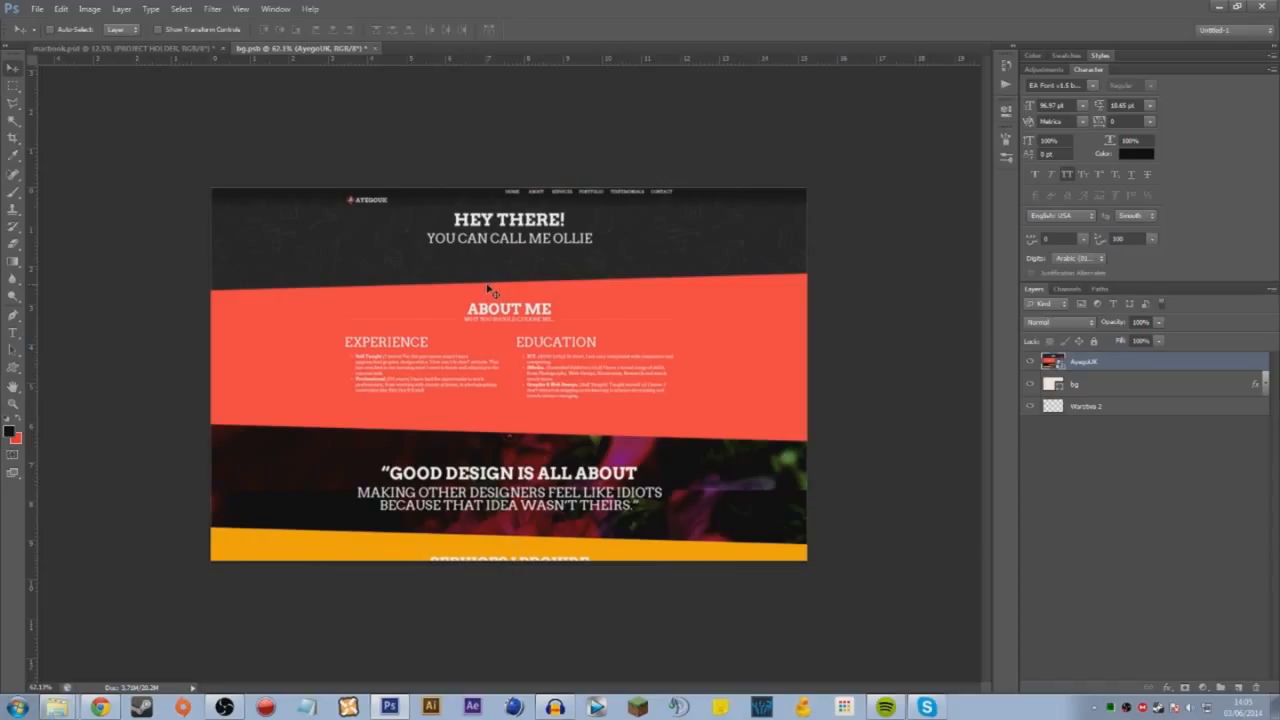
left_click(146, 48)
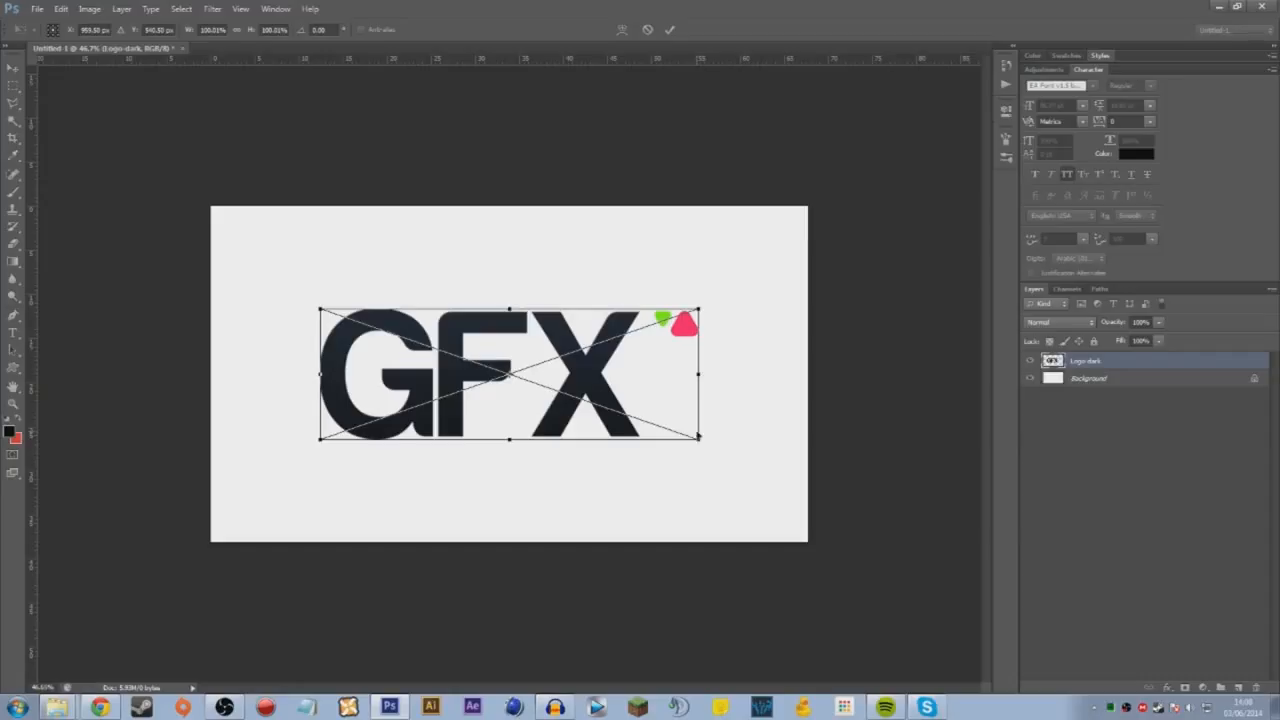
Place the Logo-dark image at the centre of Untitled-1, scaled down to about 4.7%
key("Return")
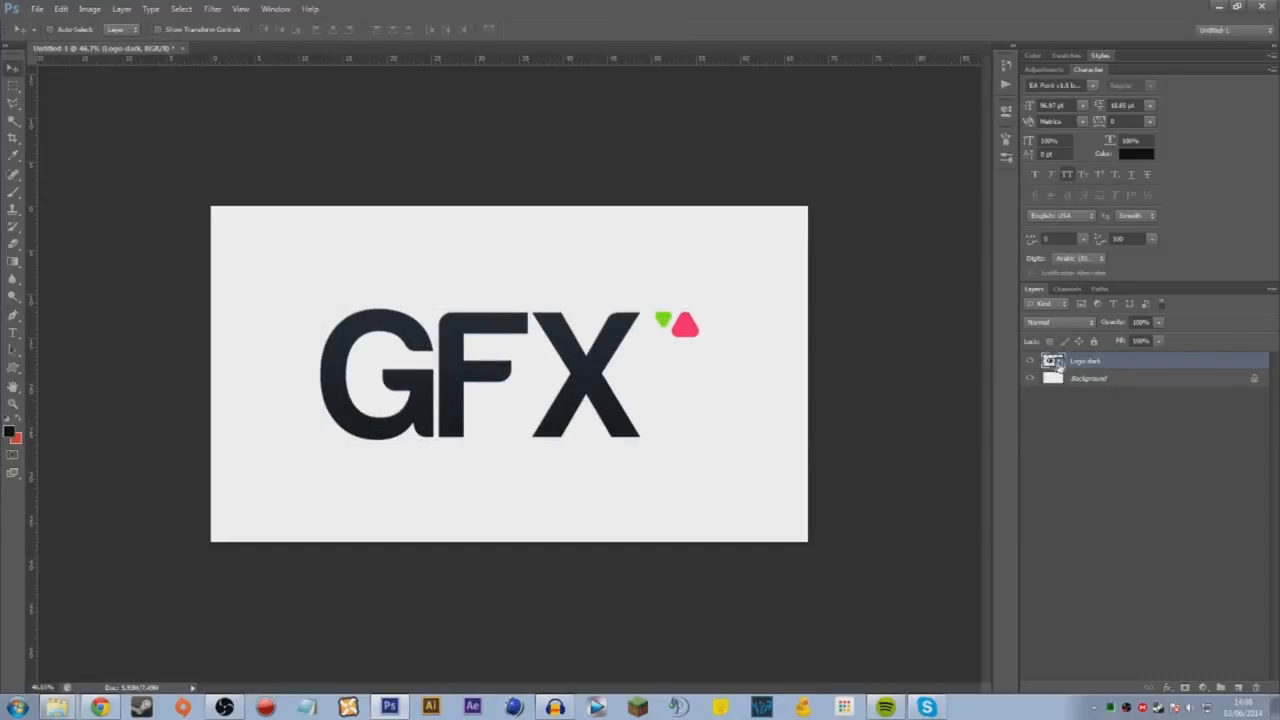
key("Delete")
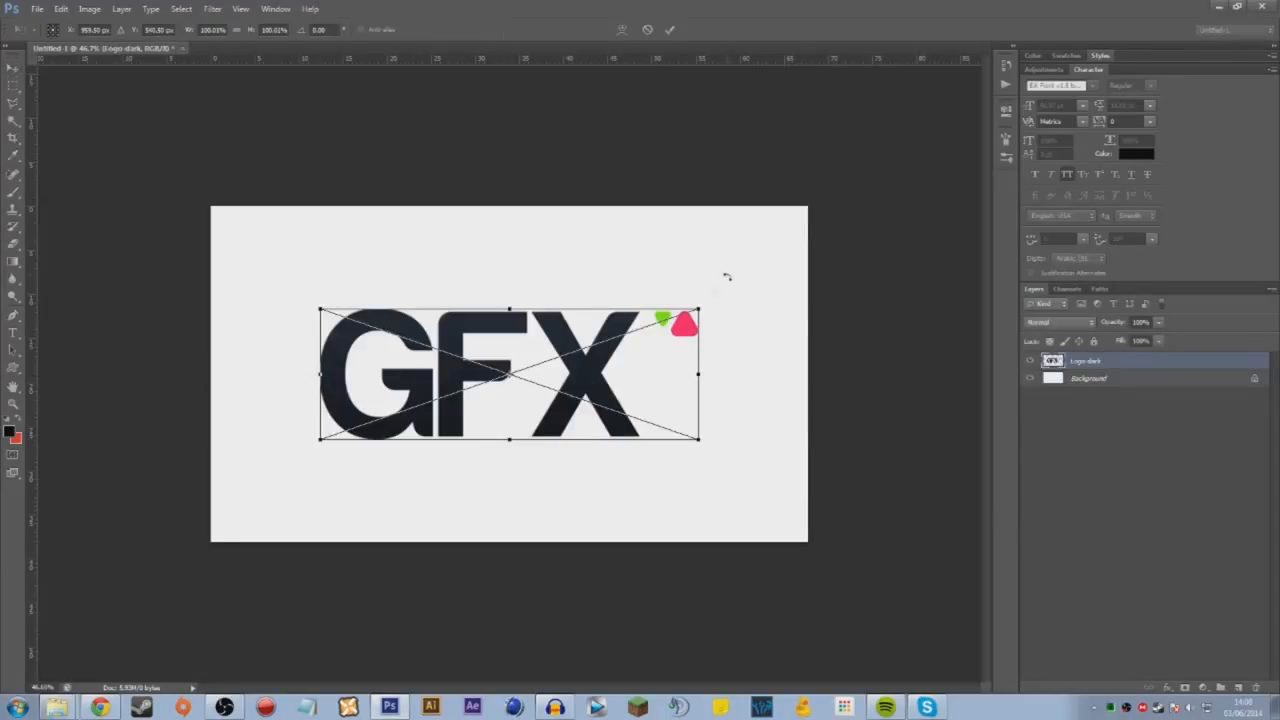
left_click_drag(699, 310, 519, 371)
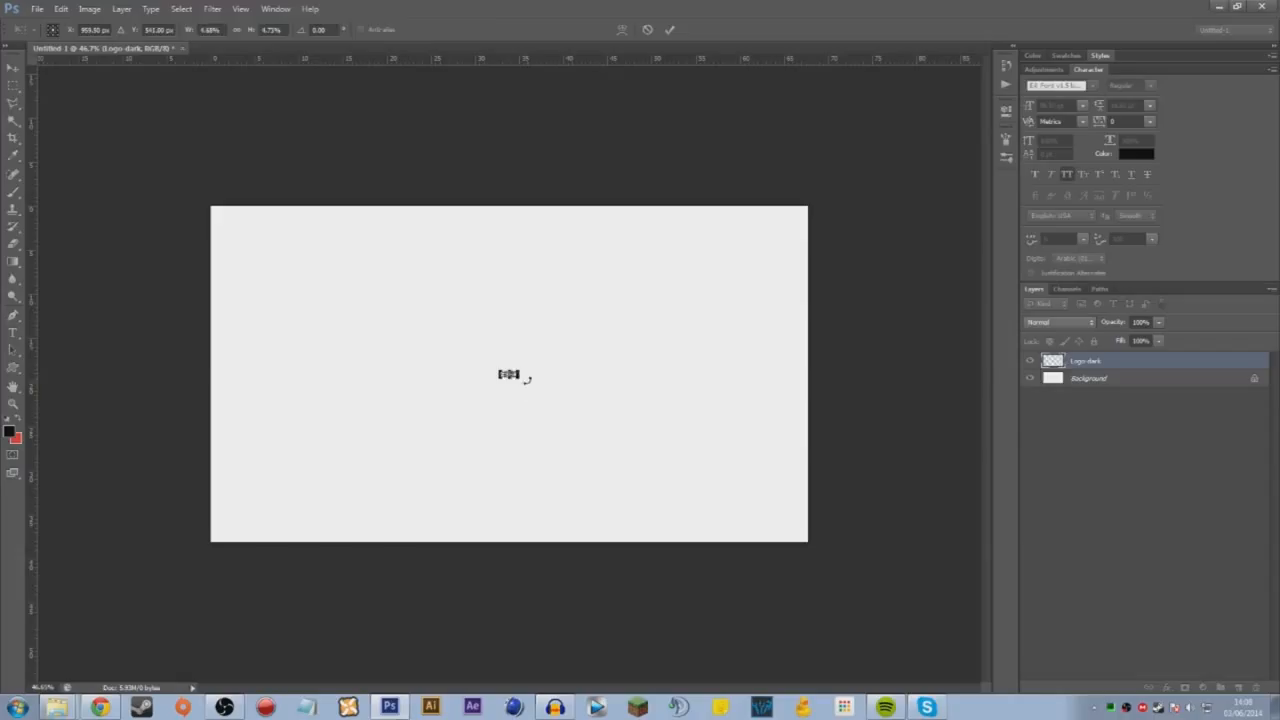
key("Return")
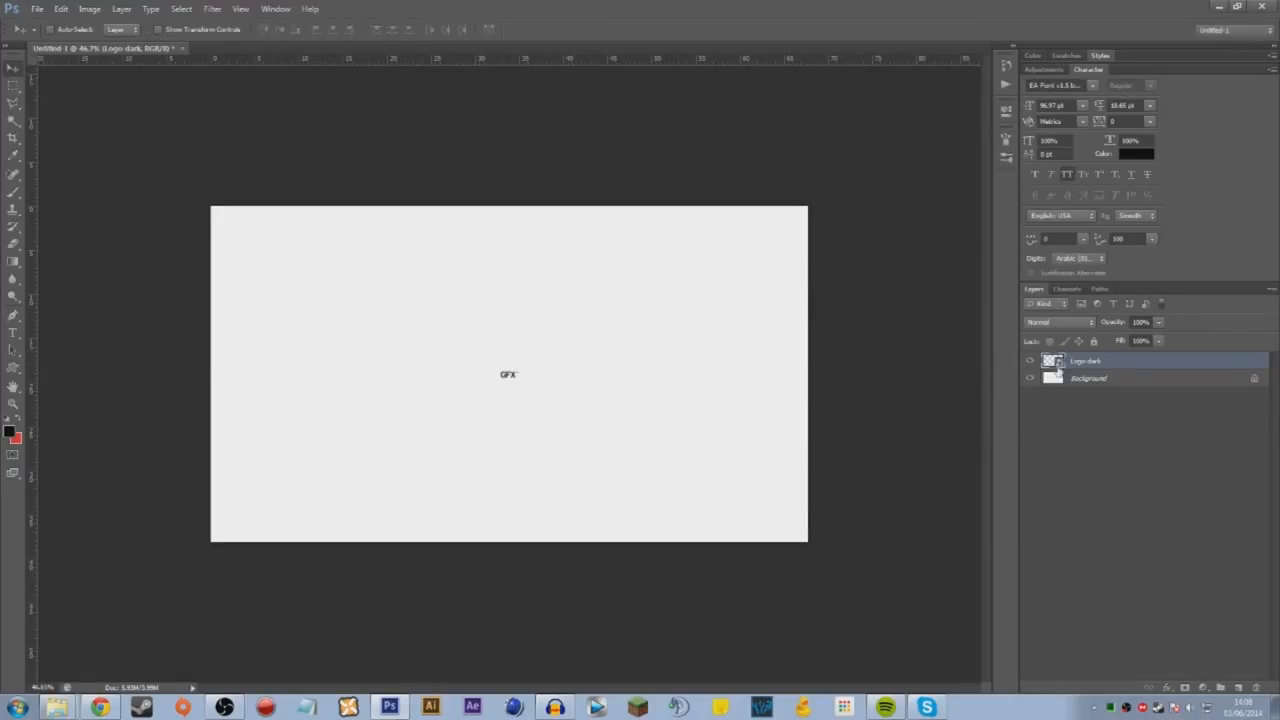
View the Logo-dark smart object's full-size contents, and enlarge the tiny logo in Untitled-1 to nearly the full canvas width
double_click(1054, 363)
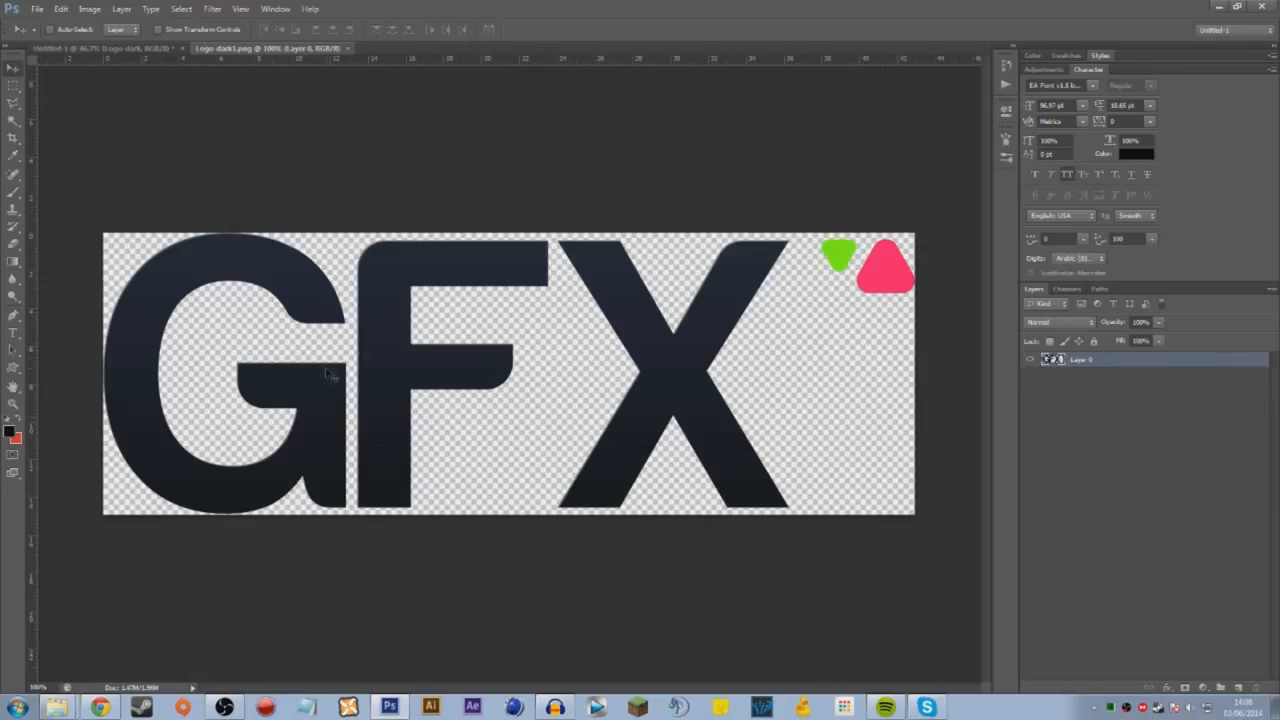
left_click(88, 48)
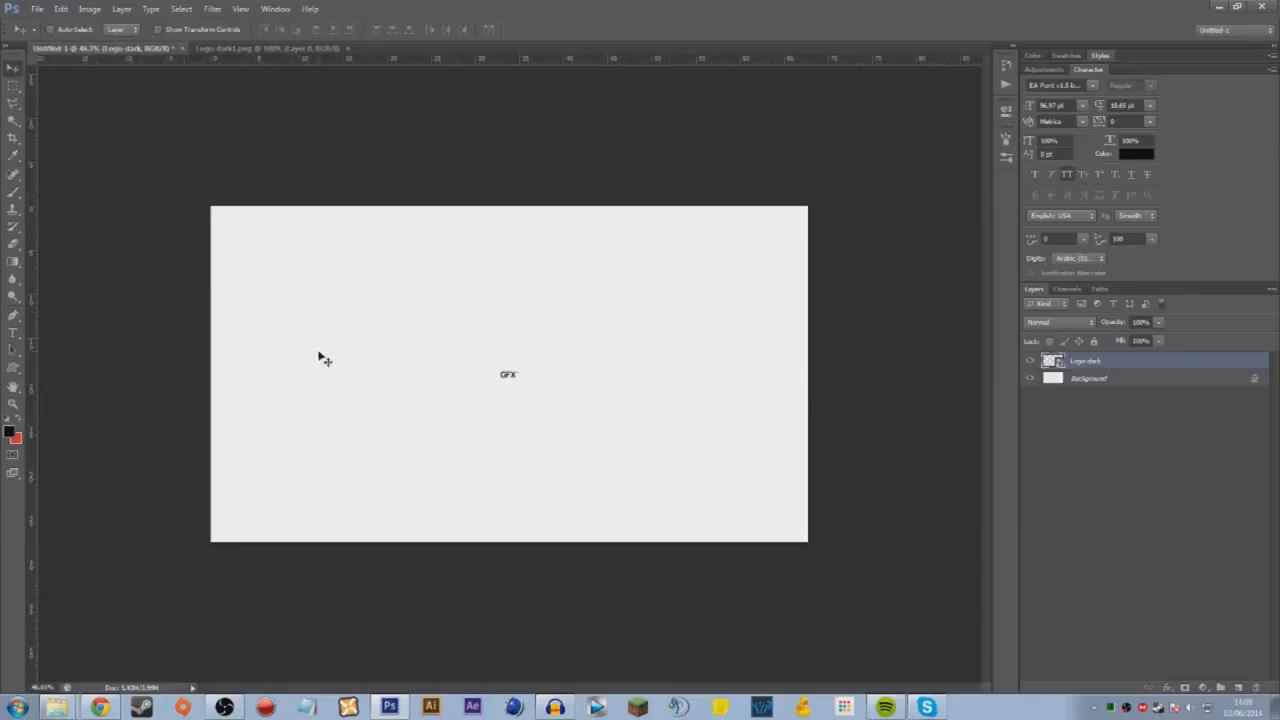
key("ctrl+t")
left_click_drag(519, 381, 763, 523)
key("Return")
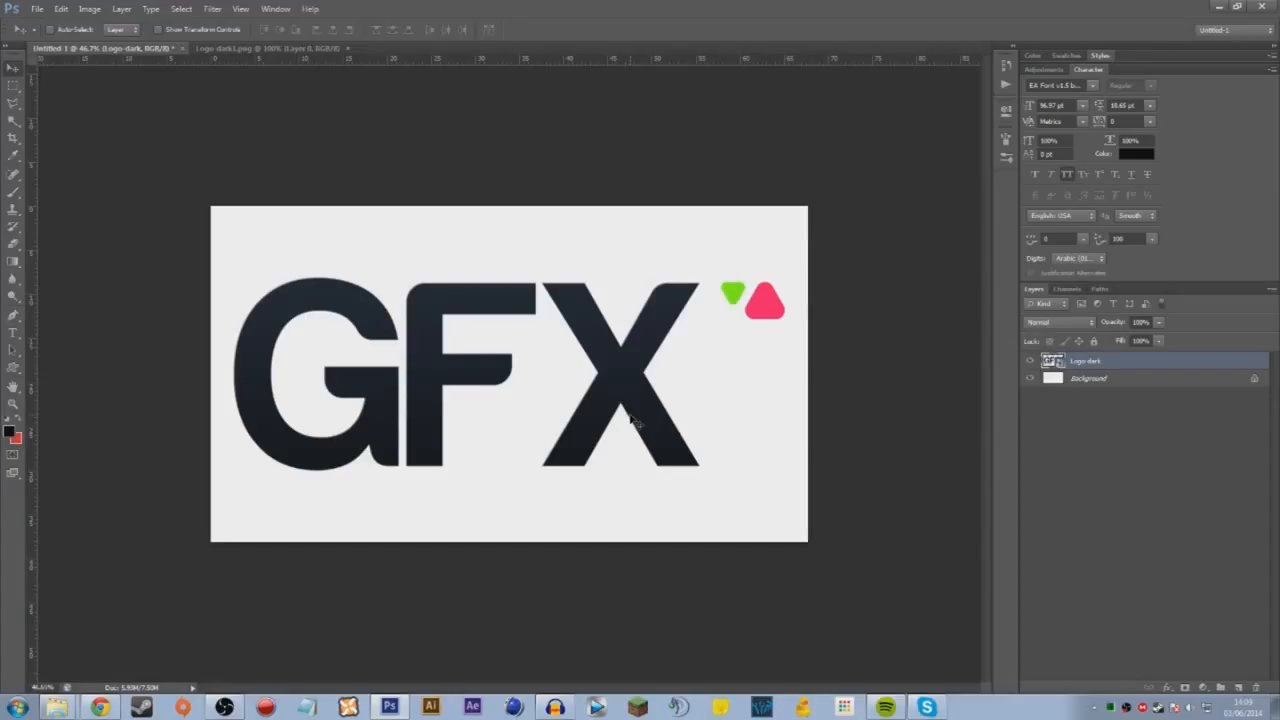
Scale the logo down to about 100% and spread three duplicates of it across the canvas
key("ctrl+t")
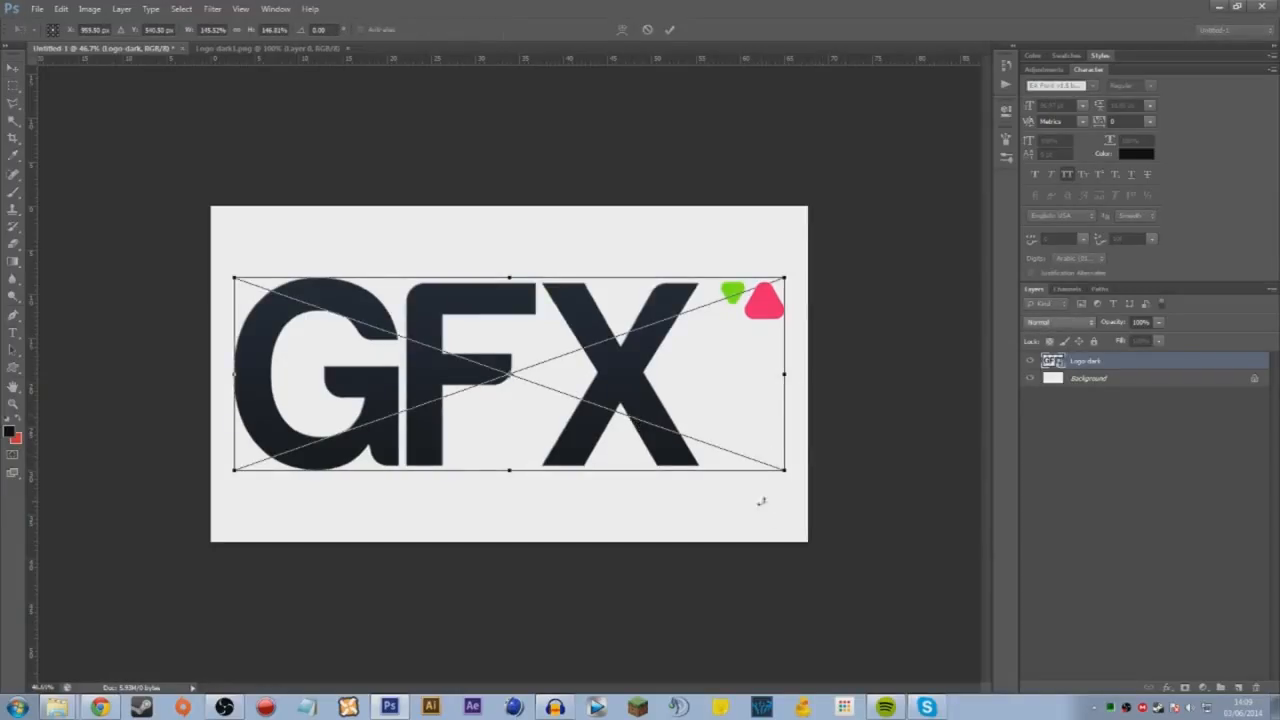
left_click_drag(784, 468, 697, 437)
left_click_drag(578, 392, 742, 303)
key("Return")
key("ctrl+j")
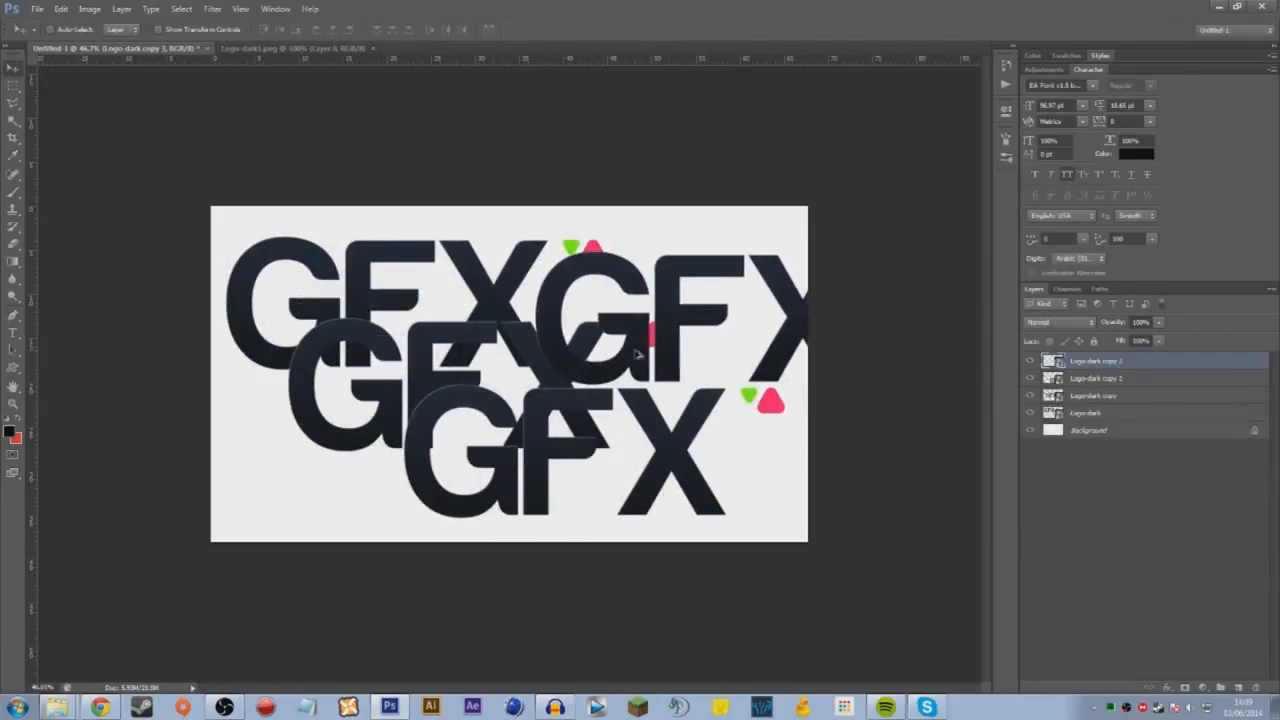
Shrink the topmost logo copy about its centre to roughly a third of its size
key("ctrl+t")
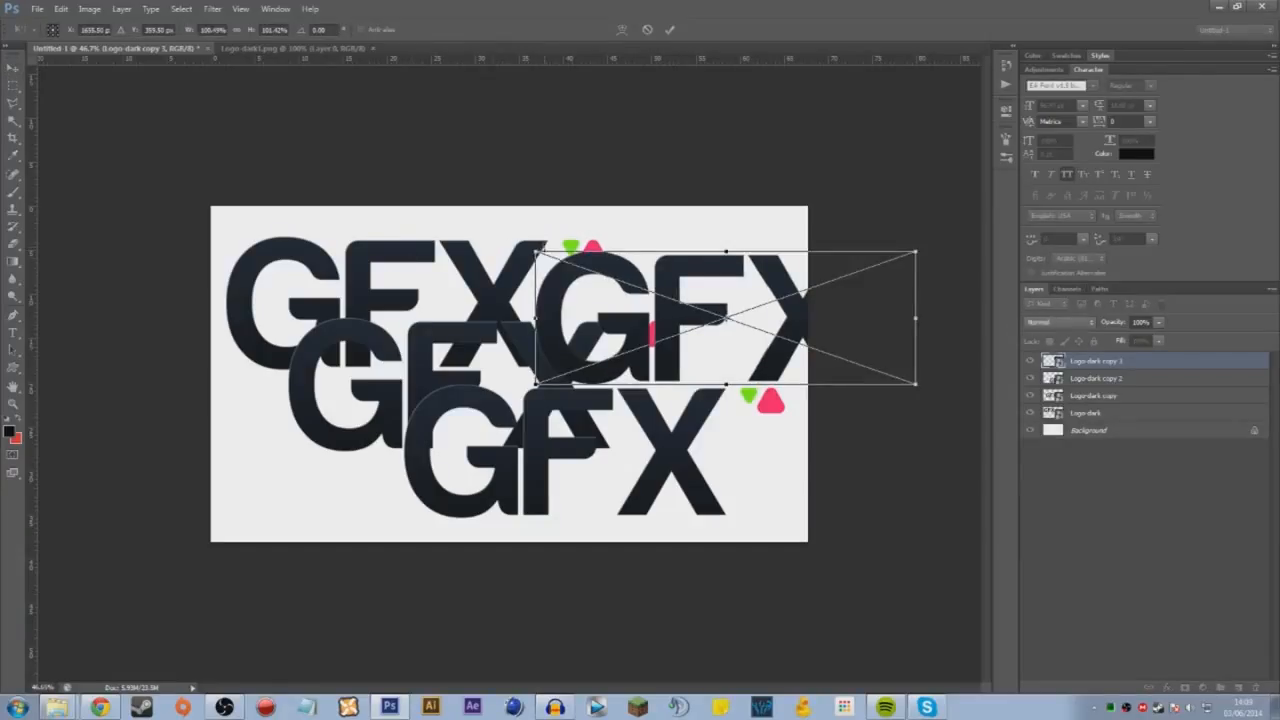
left_click_drag(540, 253, 662, 295, "alt+shift")
key("Return")
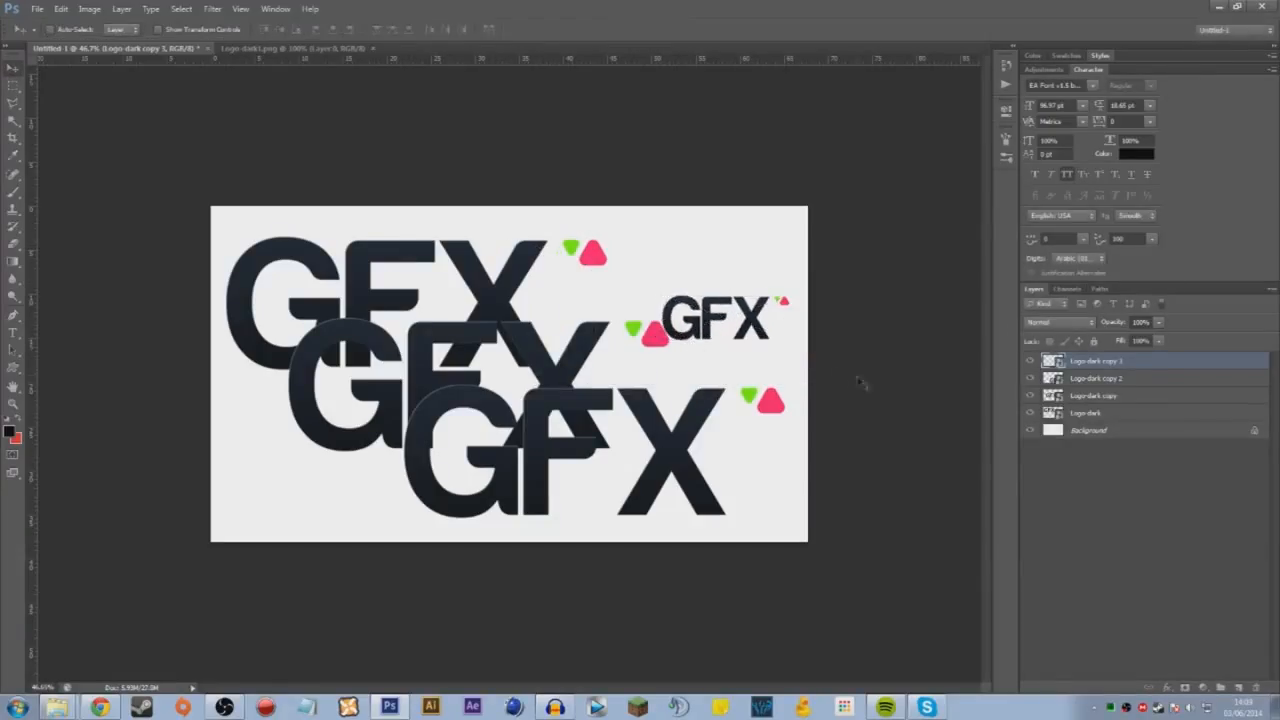
Warp the Logo-dark copy 2 layer into a distorted shape and position it in the lower-right area of the canvas
left_click(1103, 378)
left_click(61, 8)
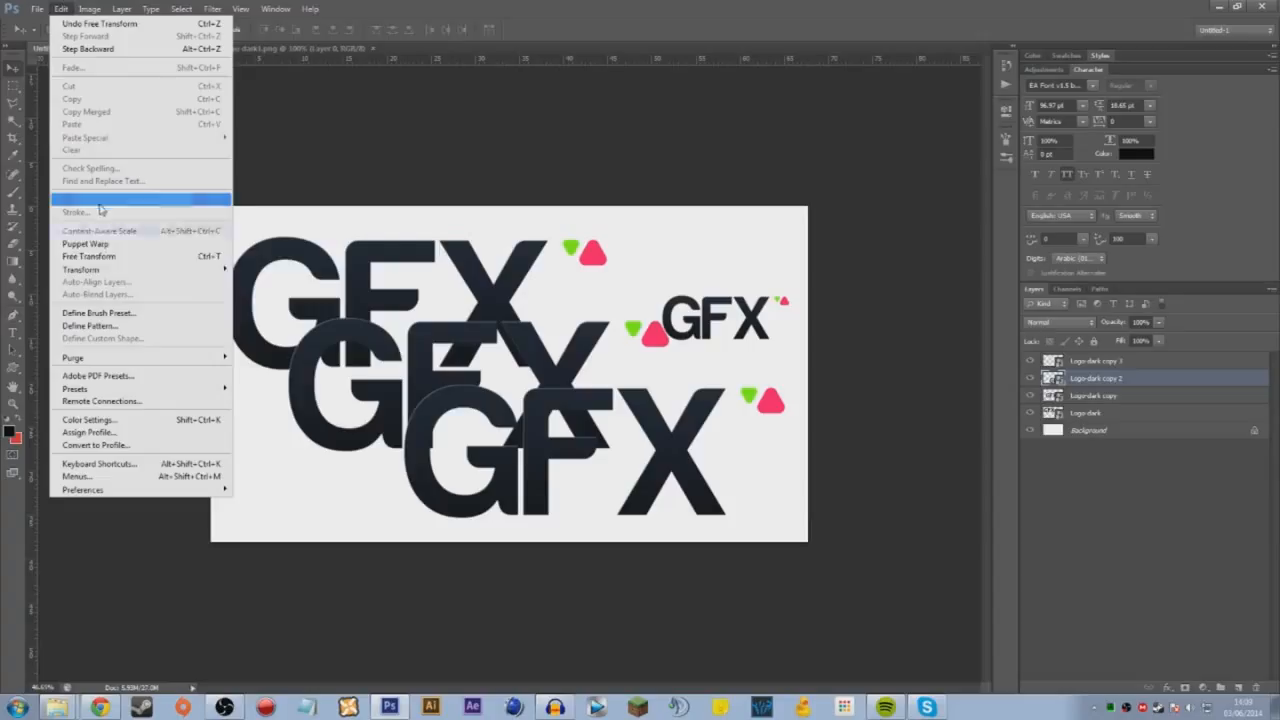
mouse_move(117, 277)
left_click(258, 350)
left_click_drag(537, 506, 618, 439)
left_click_drag(692, 479, 609, 491)
left_click_drag(738, 452, 603, 479)
key("Return")
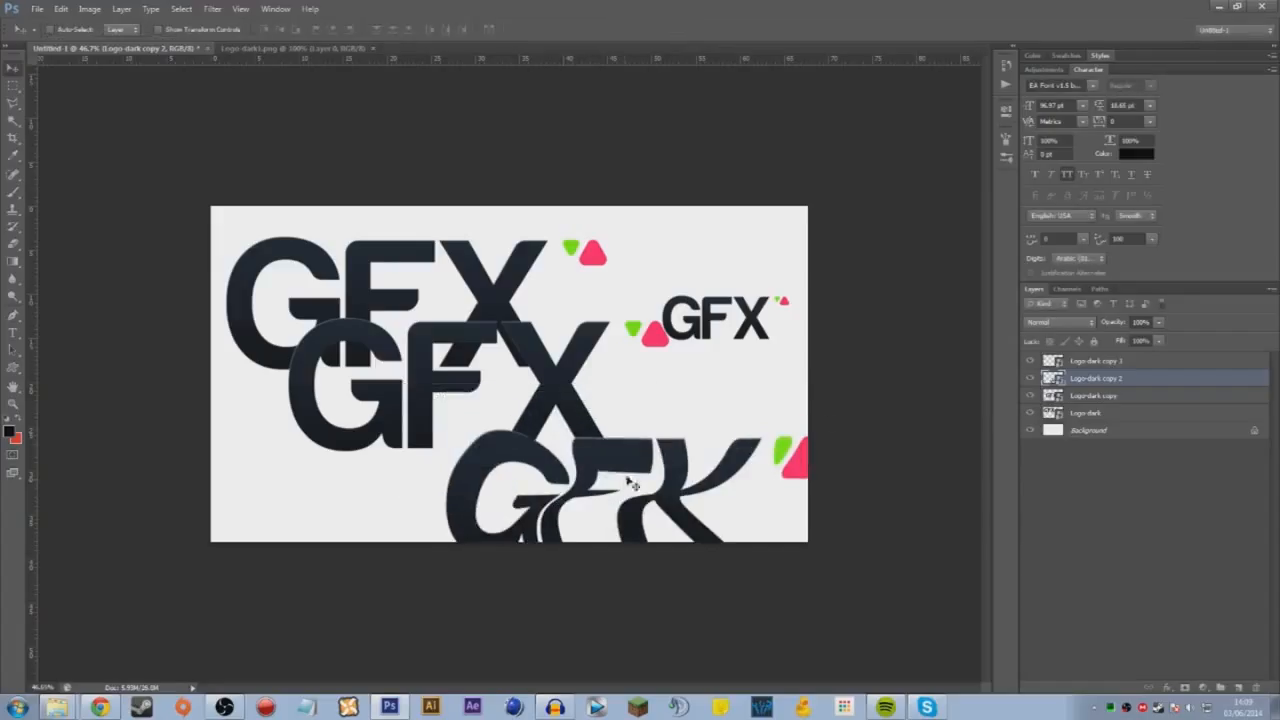
Taper the Logo-dark copy layer inward at its top edge, and shrink it into the lower-left area of the canvas
left_click(1090, 396)
left_click(61, 8)
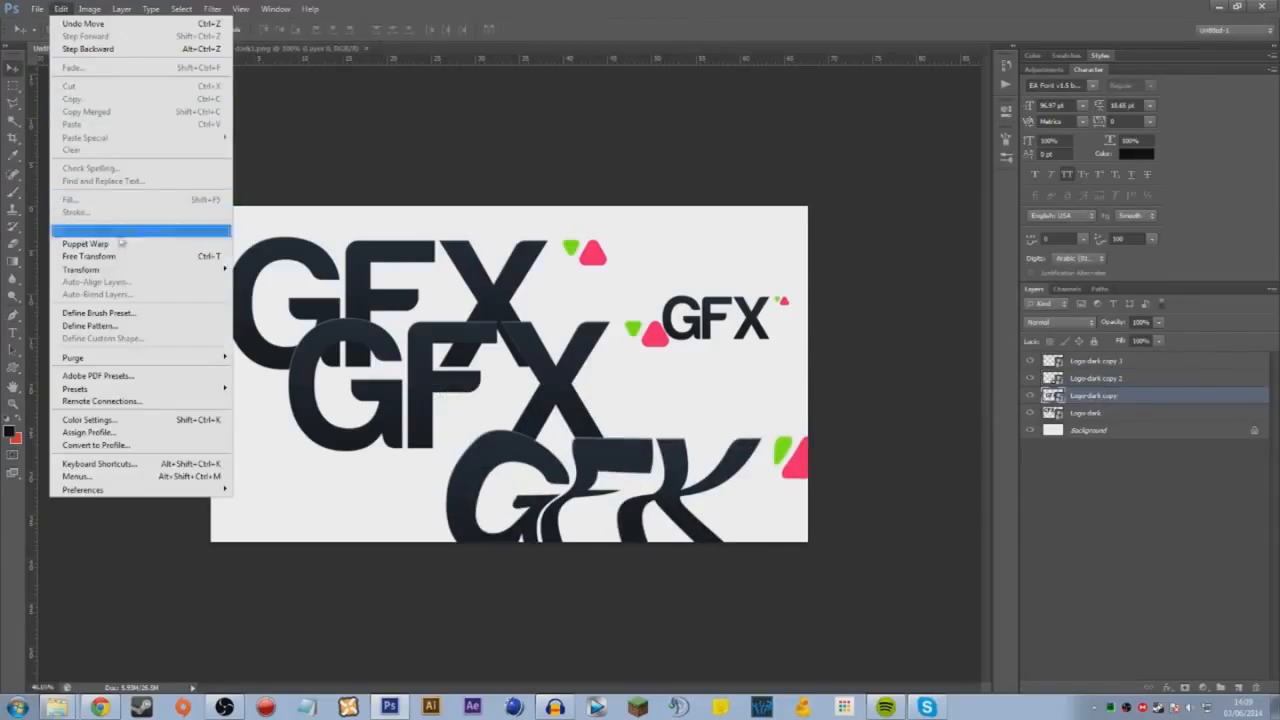
mouse_move(123, 277)
left_click(258, 288)
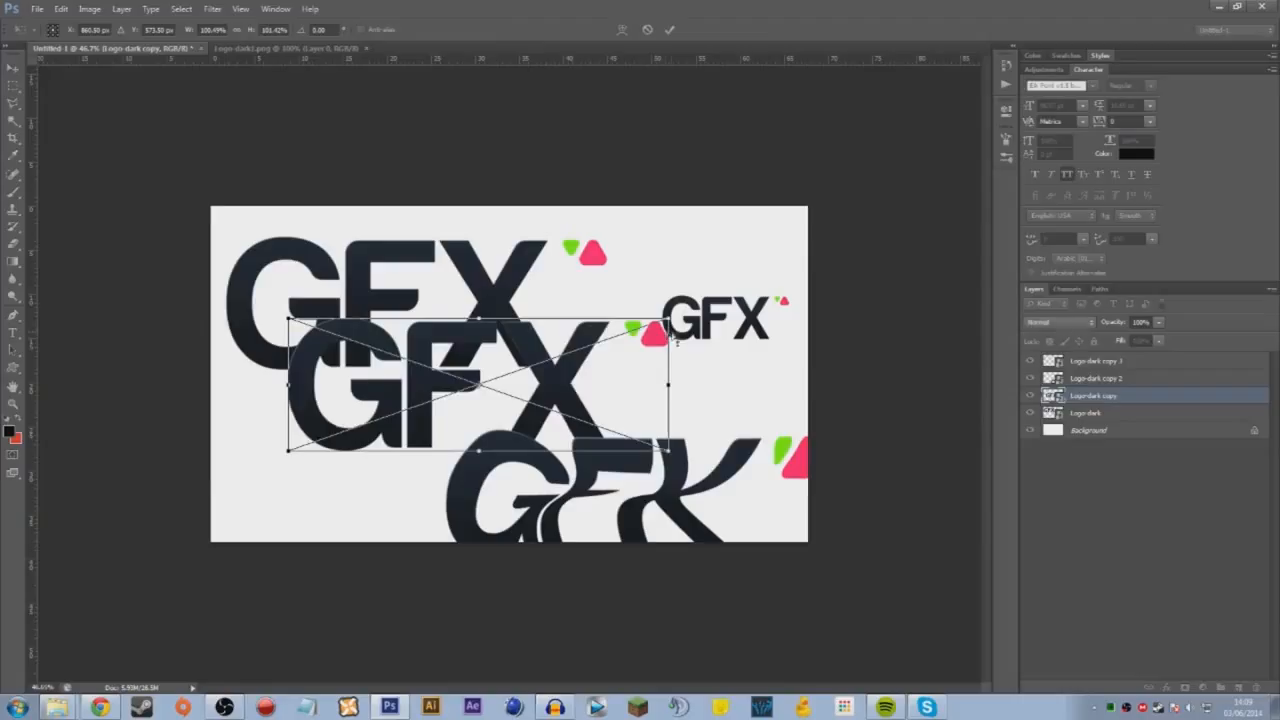
left_click_drag(668, 319, 527, 320)
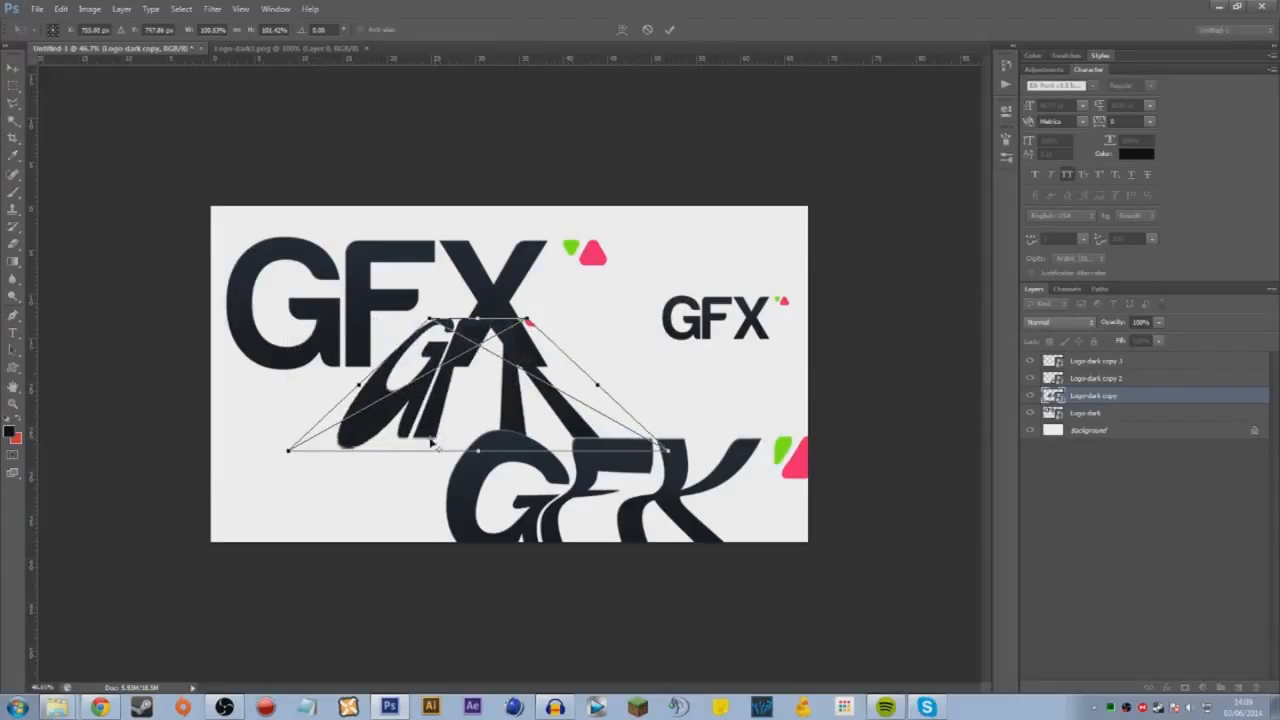
key("Return")
key("ctrl+t")
left_click_drag(532, 328, 334, 465)
key("Return")
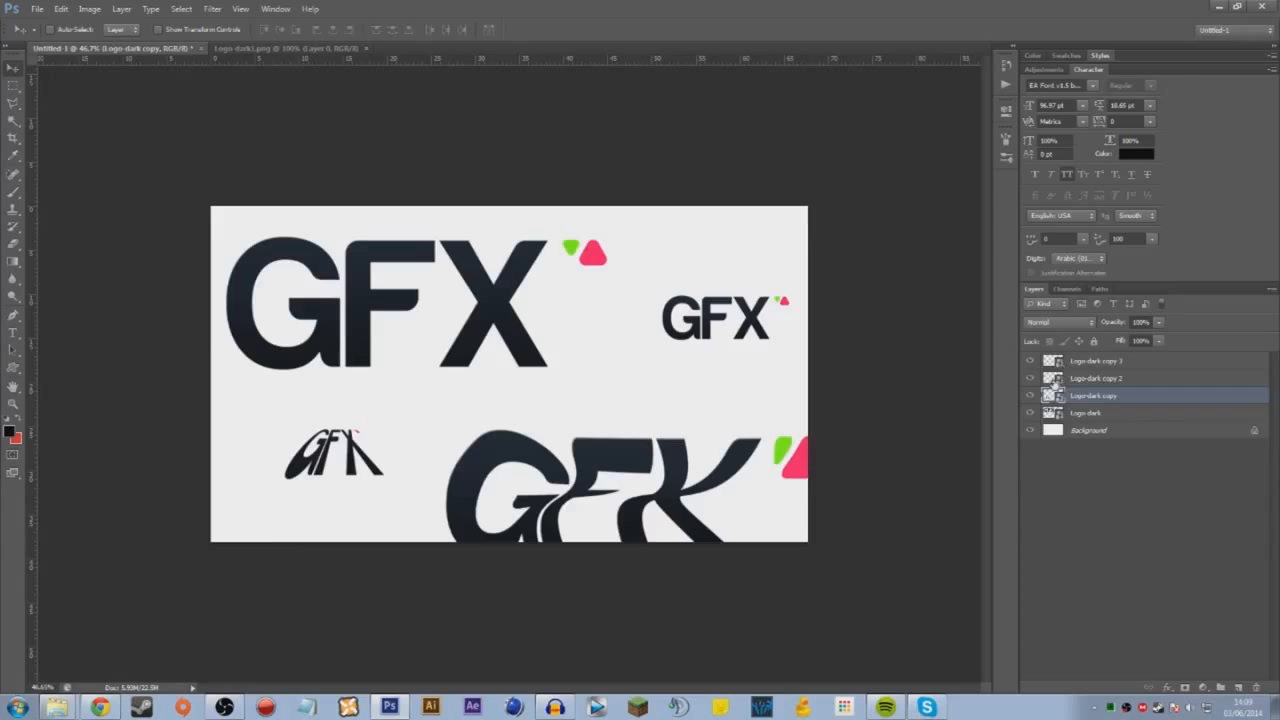
Scribble soft black and red brush strokes across the logo on a new layer in the smart object's contents, Logo-dark1.png
left_click(1053, 379)
key("ctrl+Tab")
left_click(13, 192)
left_click(1238, 688)
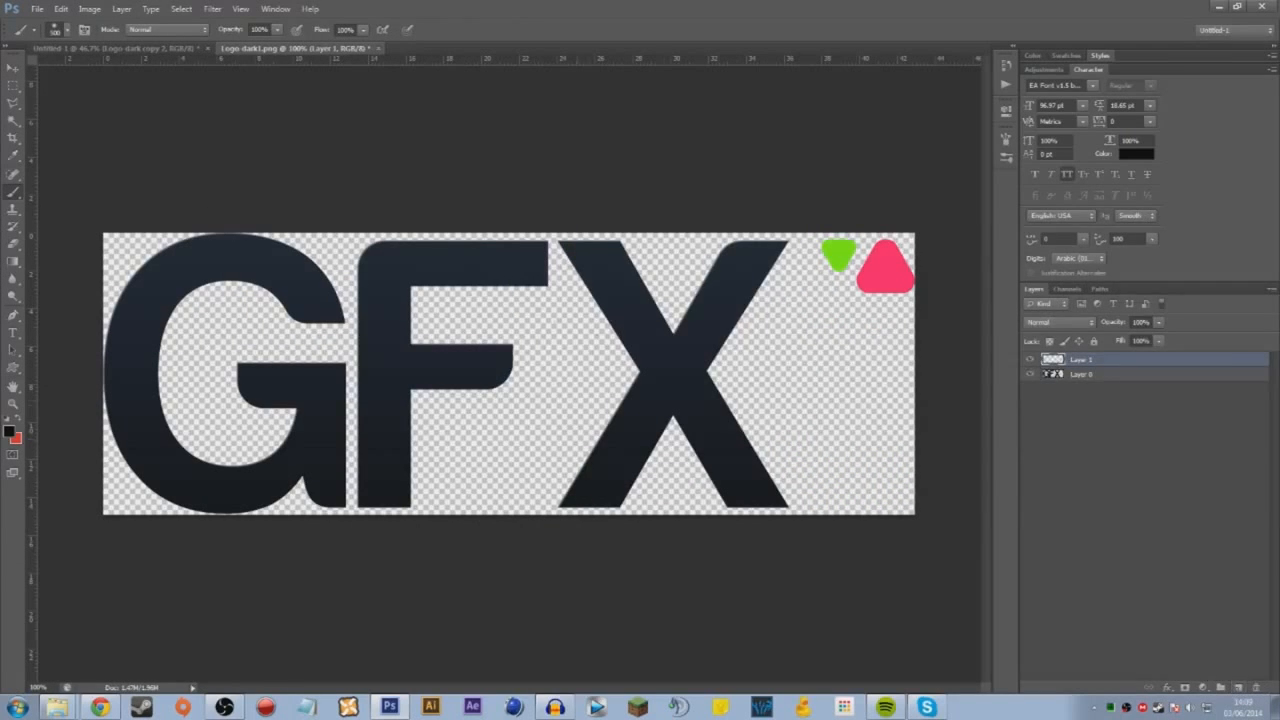
right_click(606, 332)
left_click(495, 245)
key("Return")
mouse_move(145, 320)
left_mouse_down()
mouse_move(189, 383)
mouse_move(289, 394)
mouse_move(516, 389)
mouse_move(838, 343)
left_mouse_up()
mouse_move(848, 432)
left_mouse_down()
mouse_move(650, 418)
mouse_move(445, 395)
left_mouse_up()
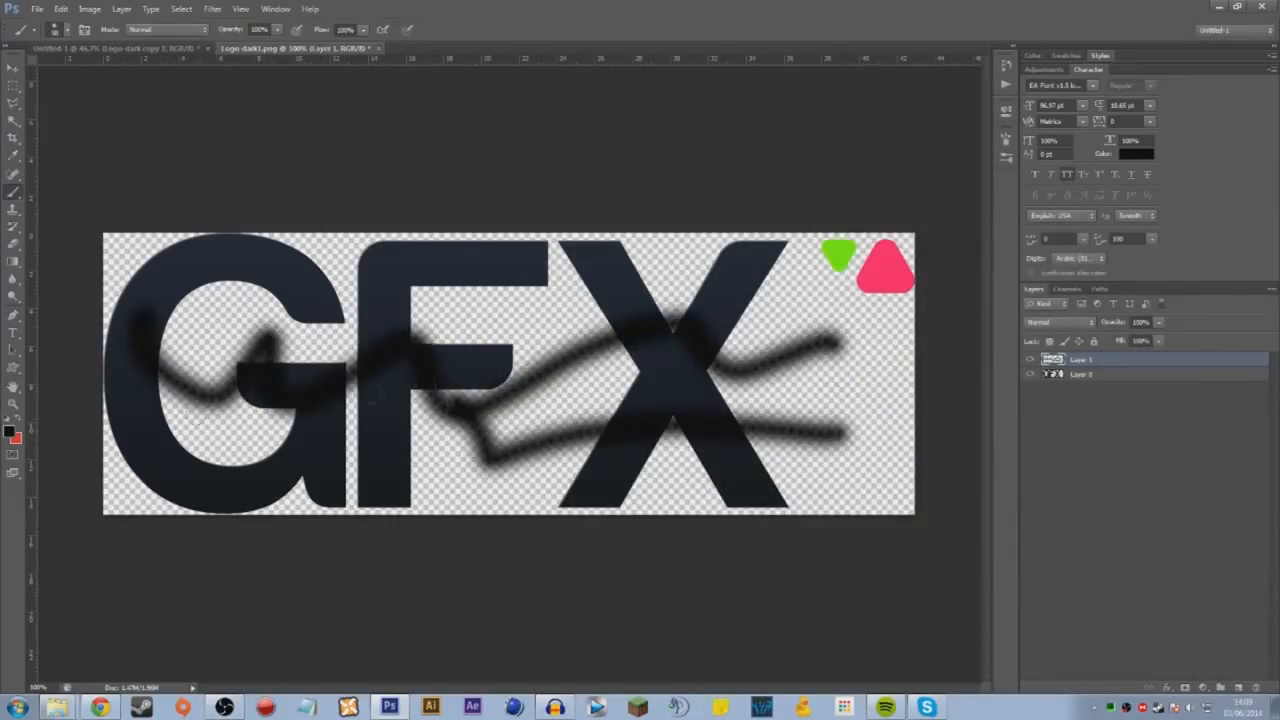
key("x")
mouse_move(130, 425)
left_mouse_down()
mouse_move(300, 310)
mouse_move(680, 350)
mouse_move(648, 508)
mouse_move(325, 335)
mouse_move(360, 320)
mouse_move(720, 390)
mouse_move(400, 405)
mouse_move(362, 456)
left_mouse_up()
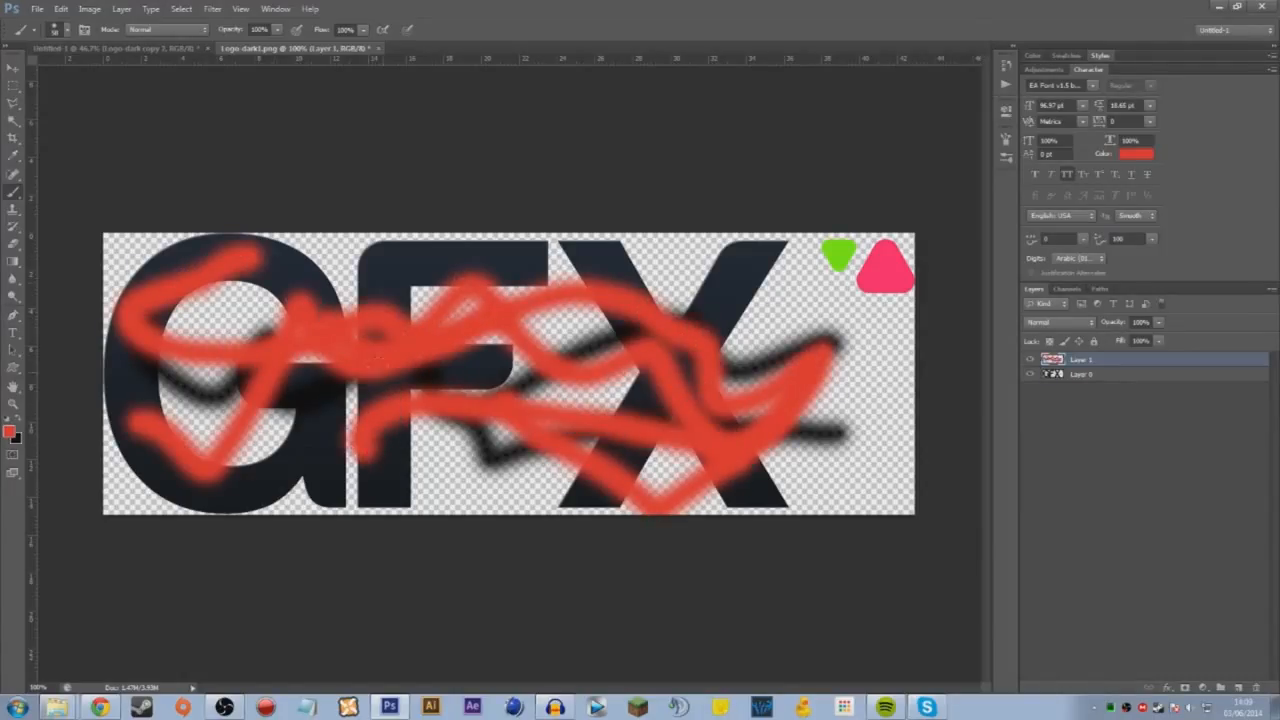
key("ctrl+shift+s")
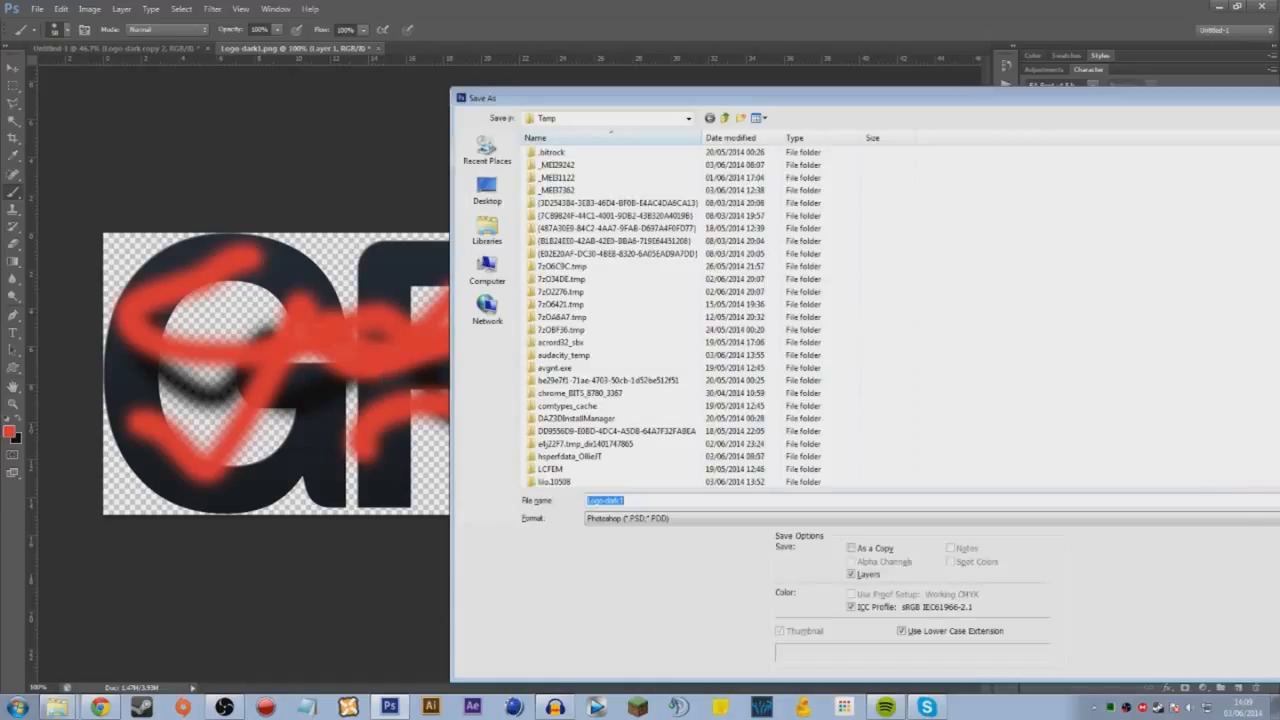
key("Escape")
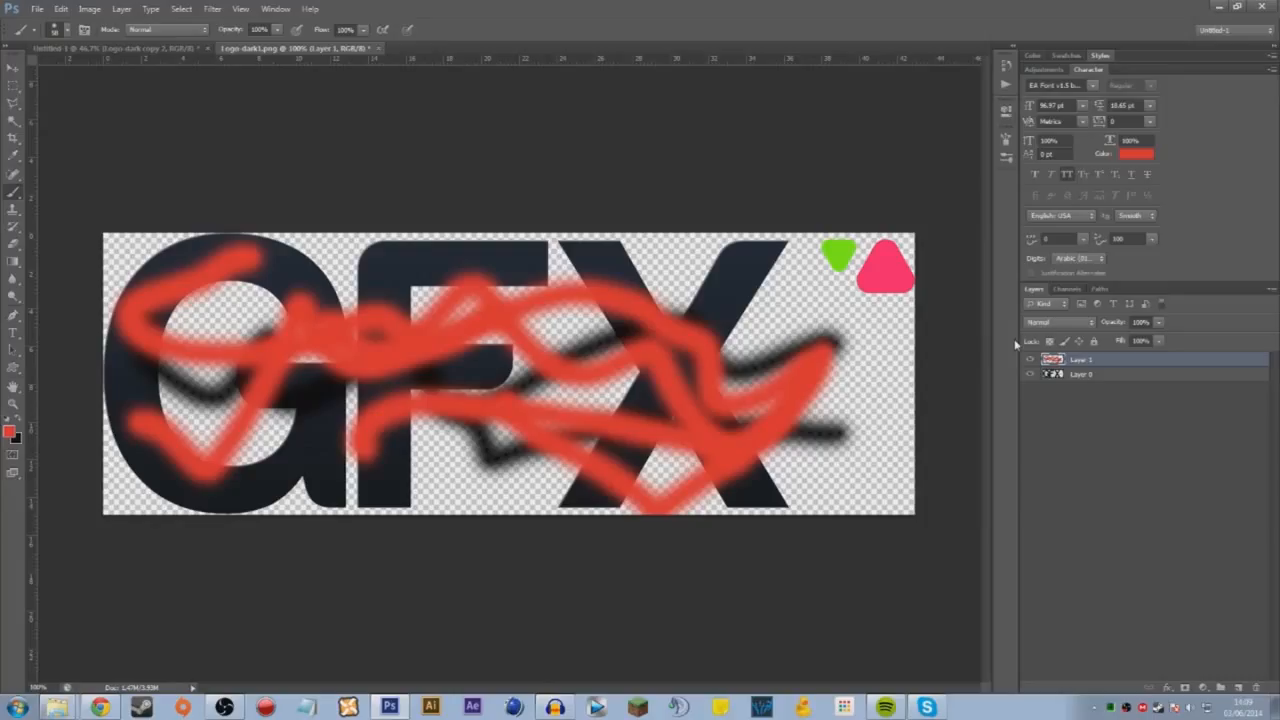
left_click(55, 48)
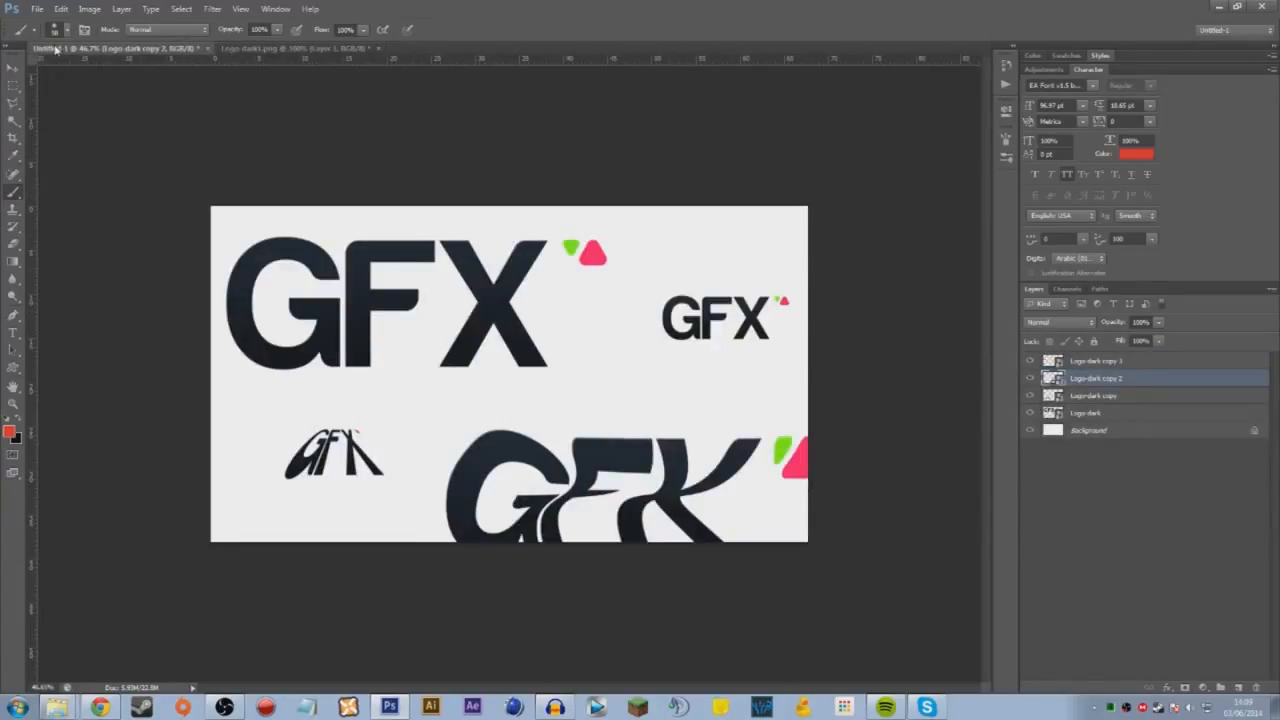
left_click(291, 48)
Merge the scribble and logo layers of Logo-dark1.png and save the contents to update all copies in Untitled-1
left_click(1097, 374, "shift")
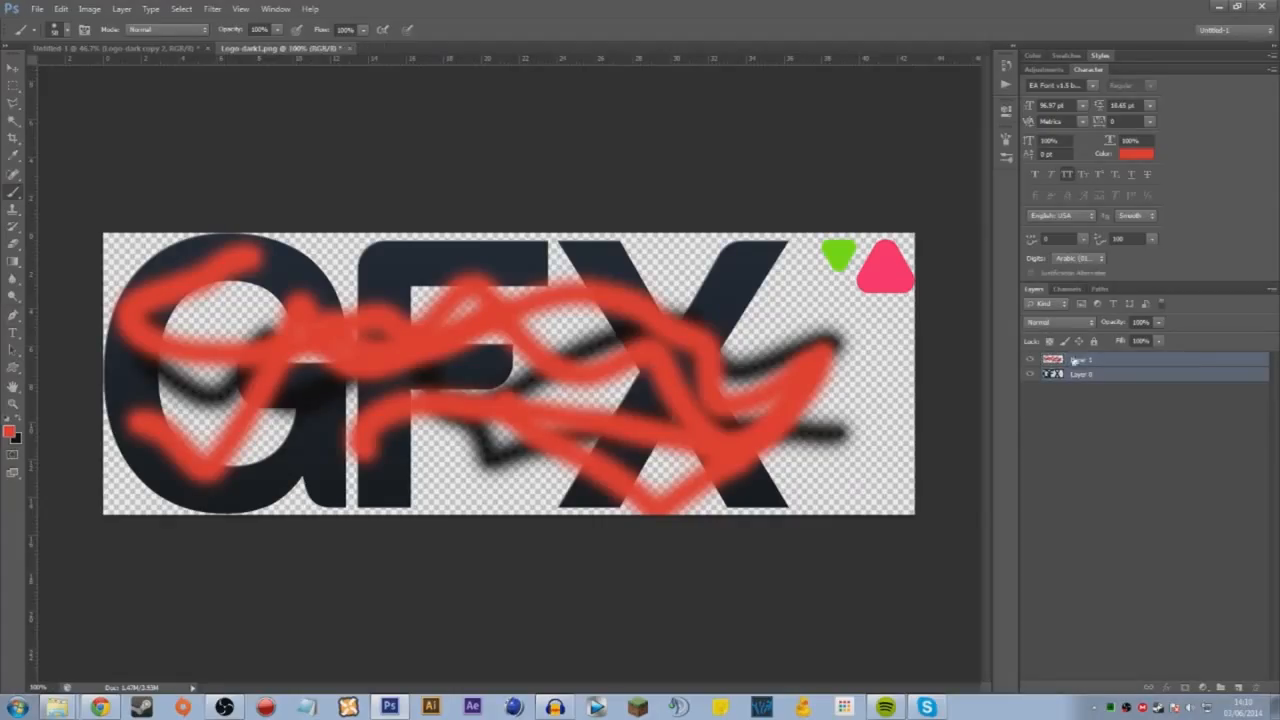
key("ctrl+shift+s")
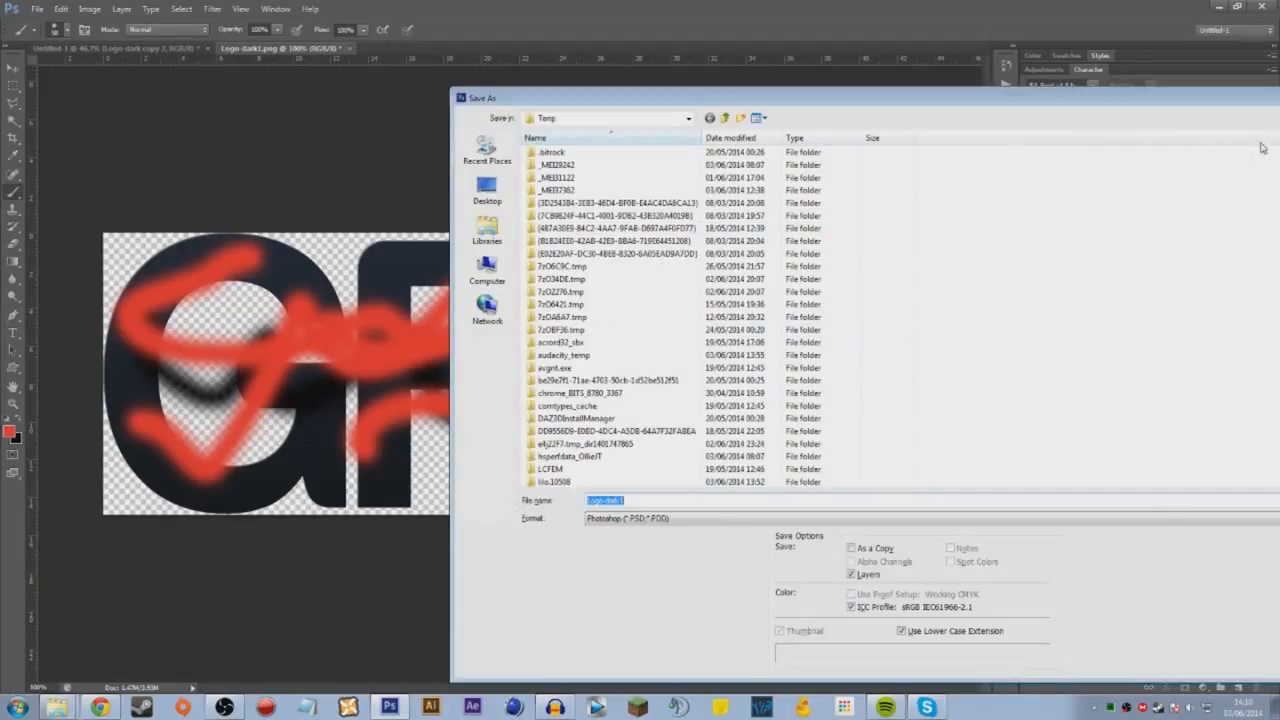
key("Escape")
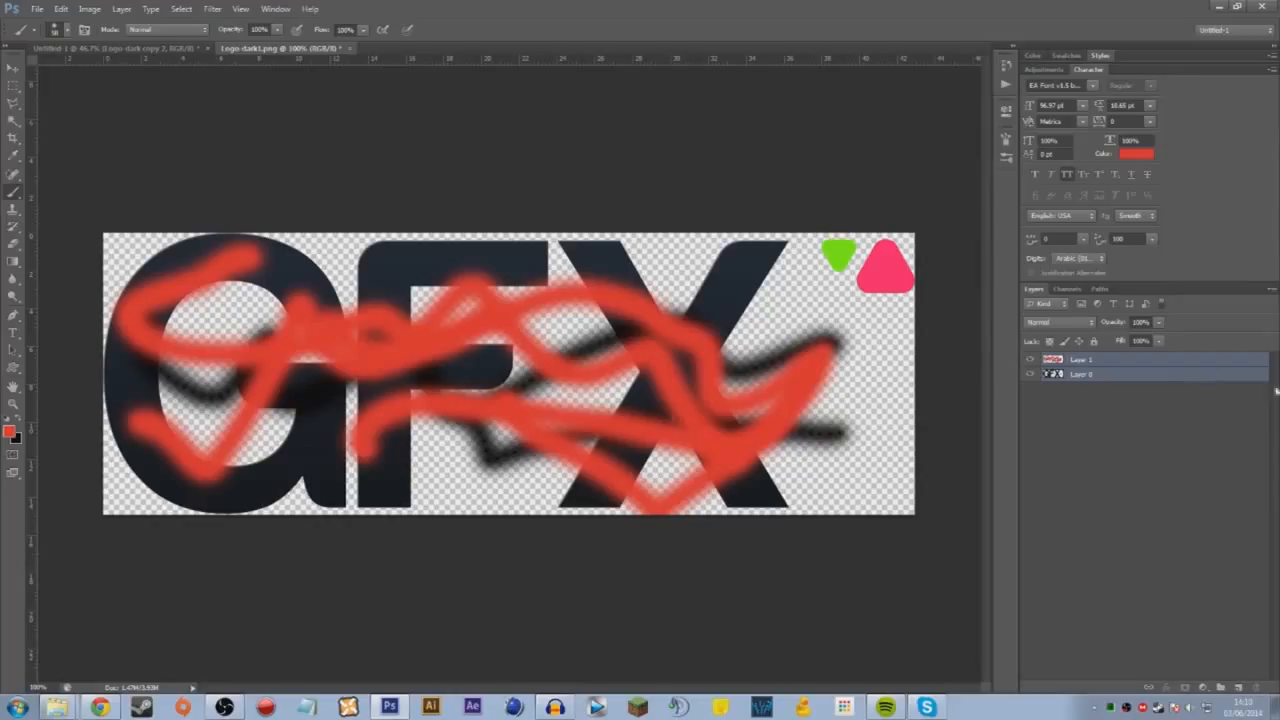
key("ctrl+e")
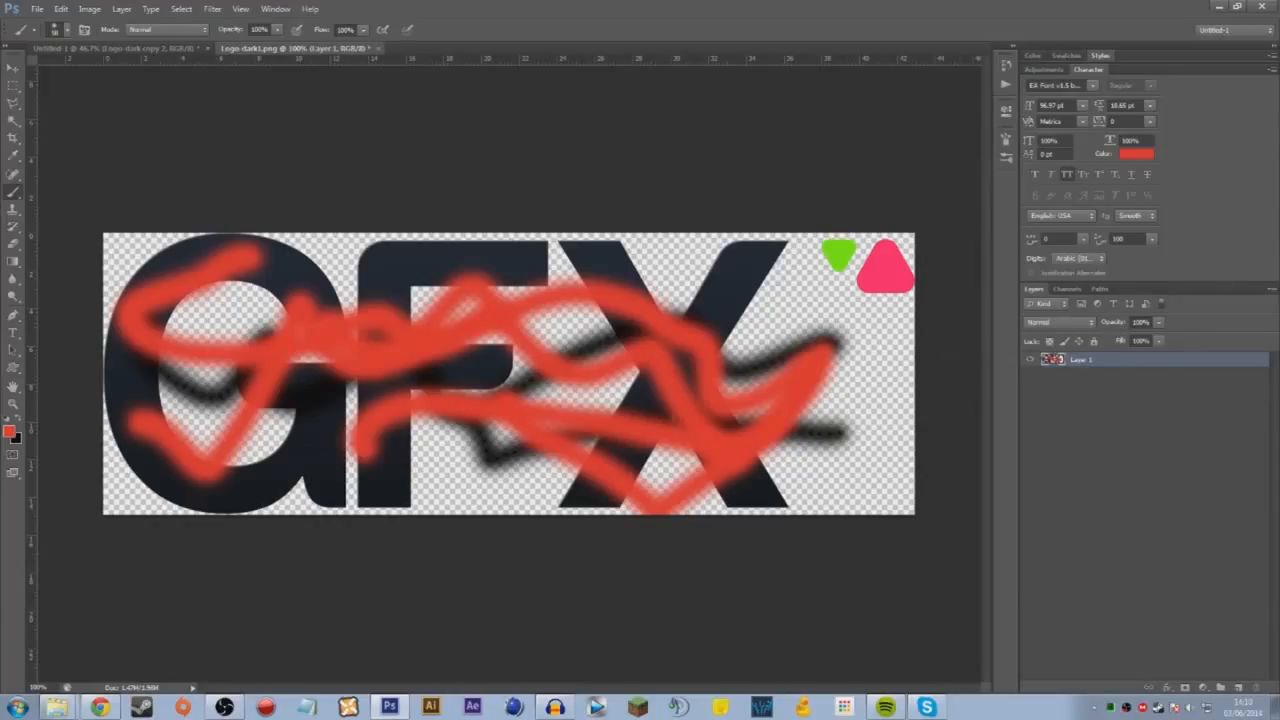
key("ctrl+s")
left_click(95, 48)
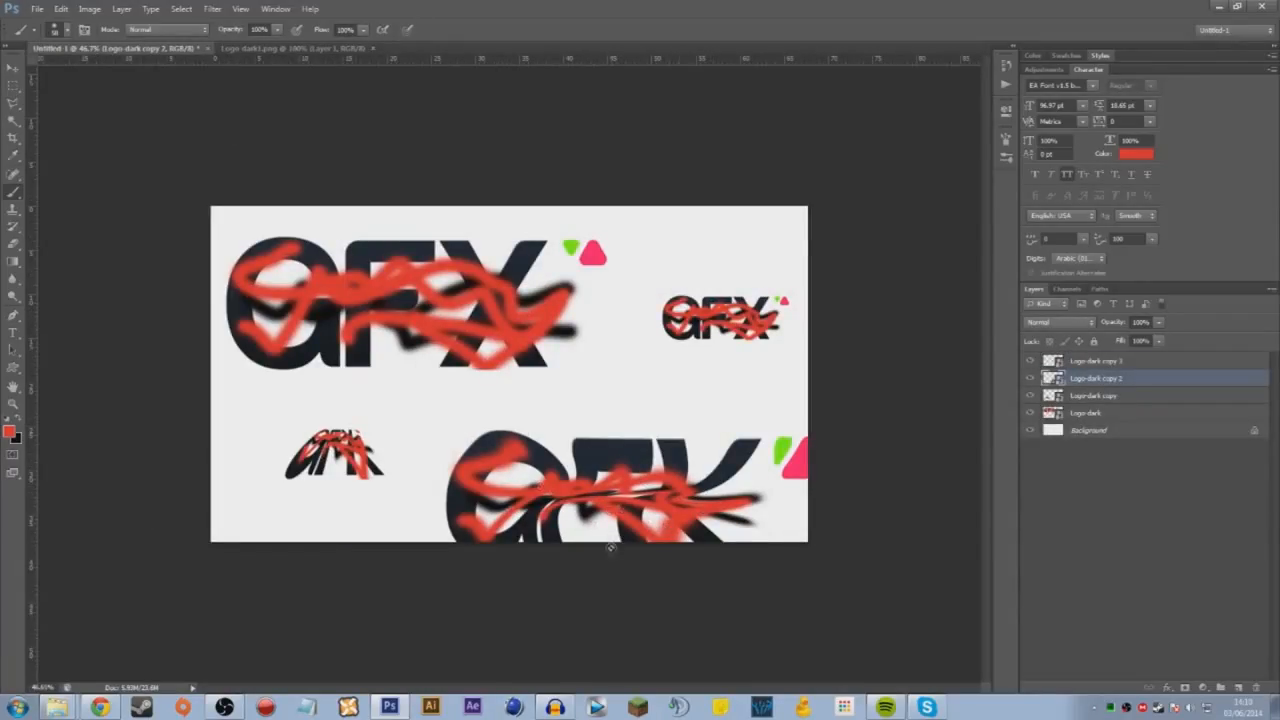
Close the Logo-dark1.png contents and select the logo layer in Untitled-1
left_click(295, 48)
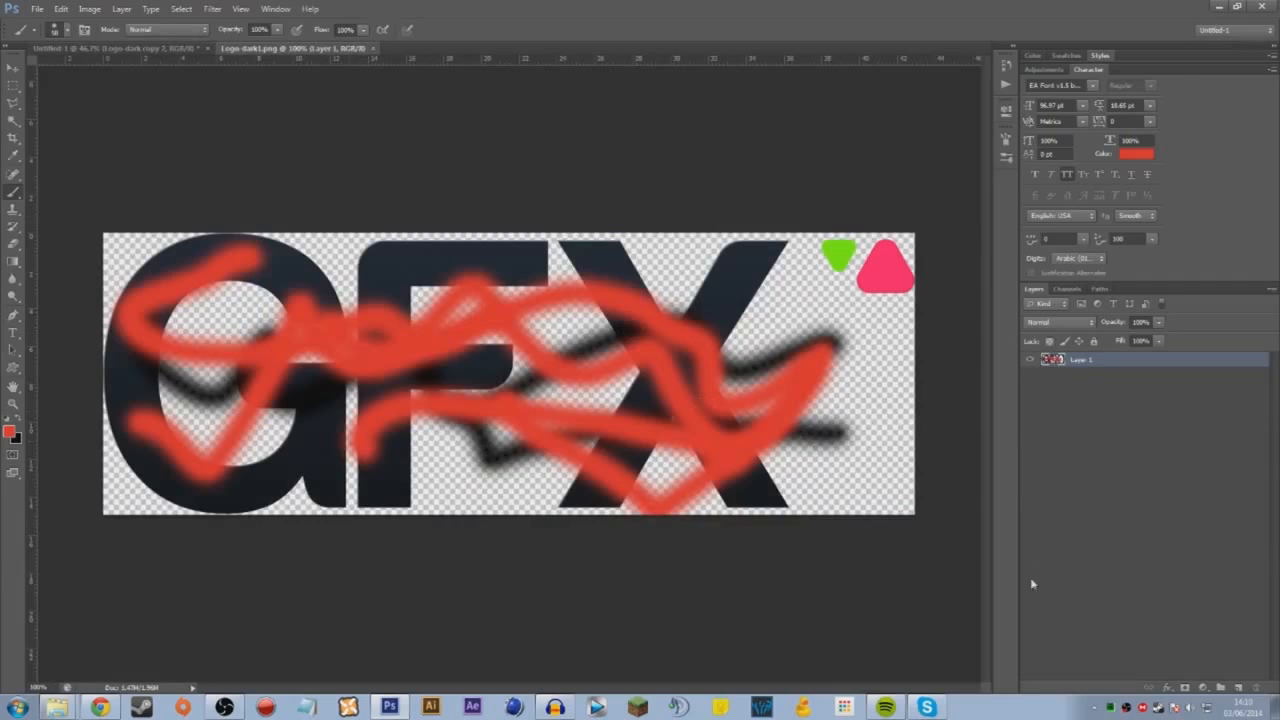
left_click(372, 49)
left_click(1066, 361)
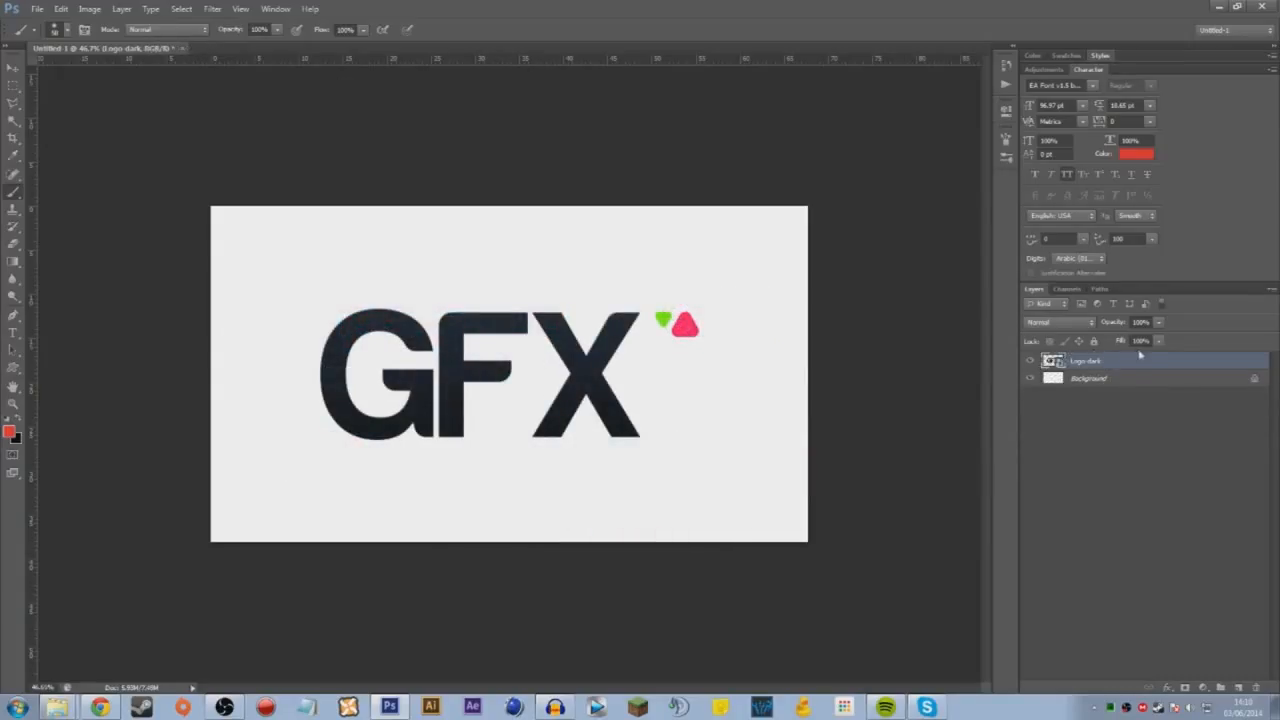
Rasterize the Logo-dark layer and duplicate it
right_click(1127, 372)
left_click(990, 363)
right_click(1107, 367)
left_click(1080, 359)
key("ctrl+j")
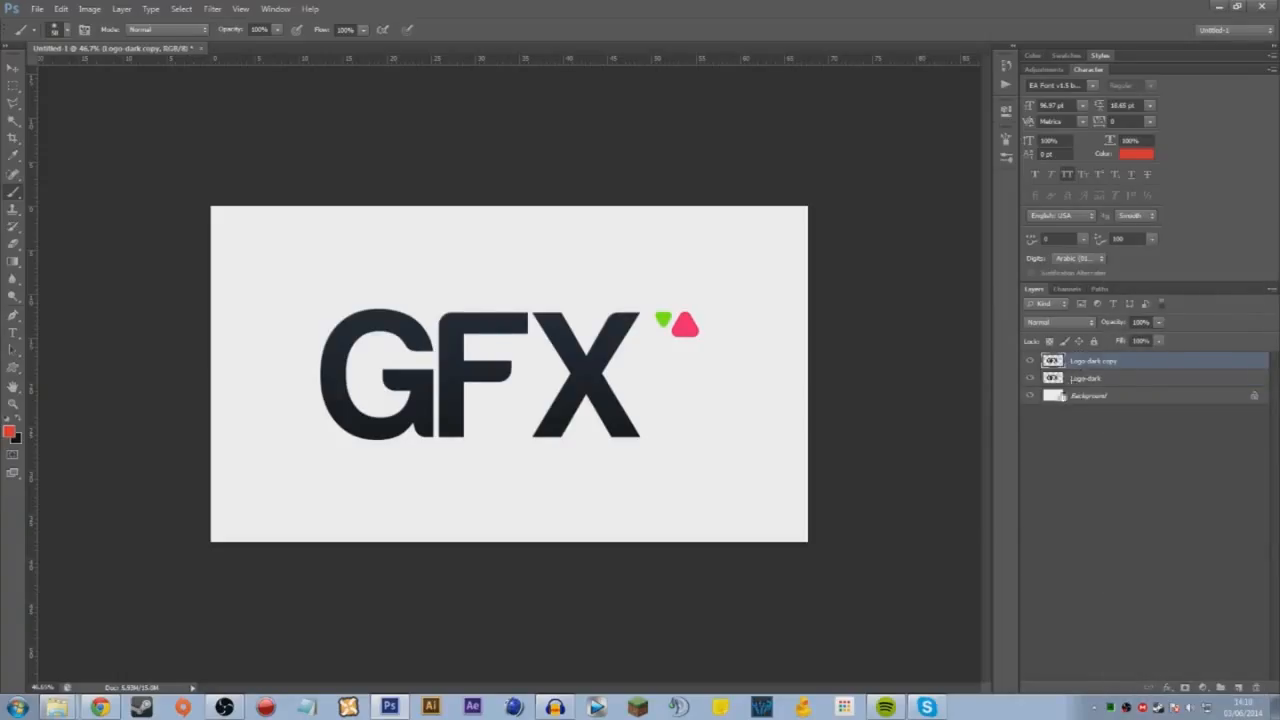
Combine both logo layers into one smart object, and merge the layers inside its contents
left_click(1093, 379, "shift")
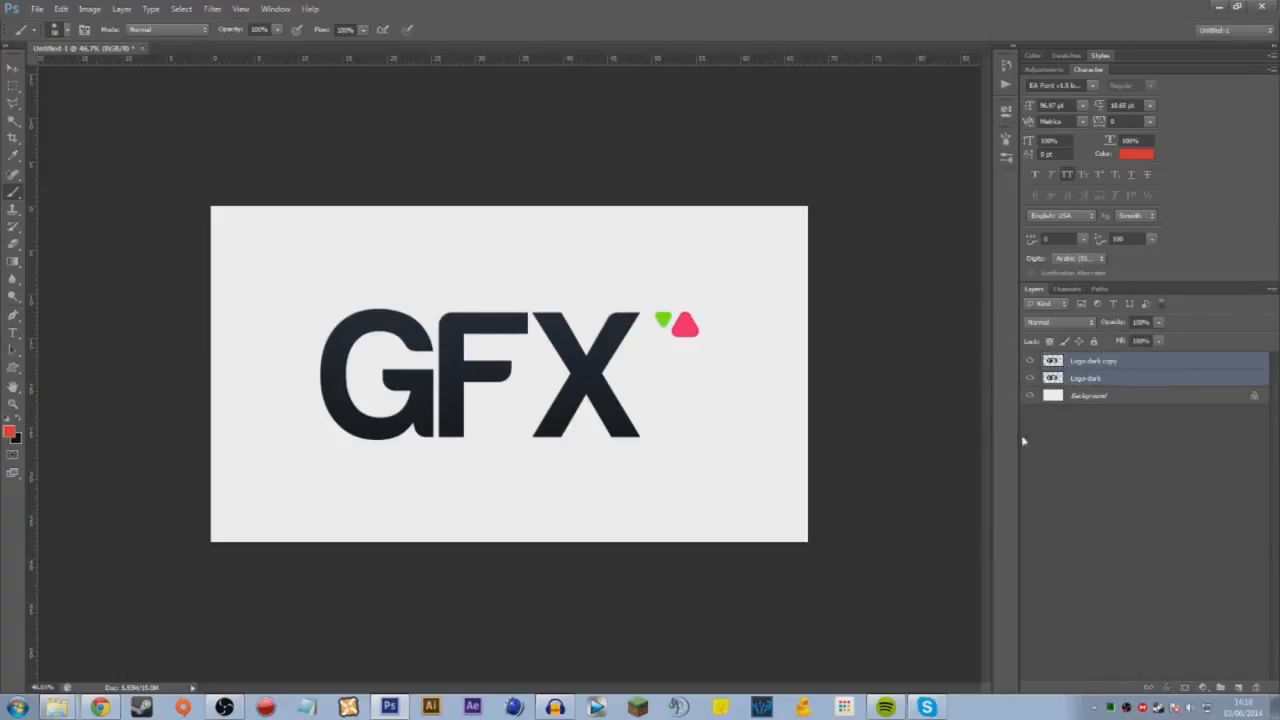
right_click(1105, 395)
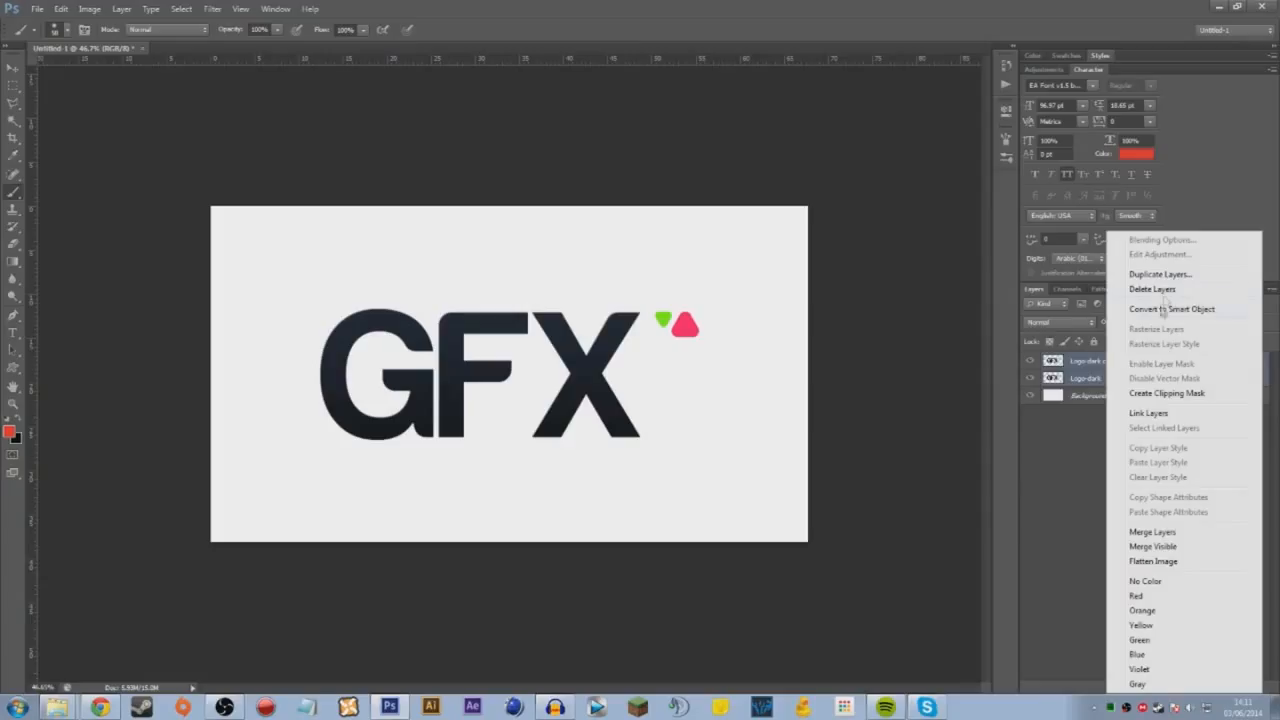
left_click(1140, 531)
double_click(1058, 361)
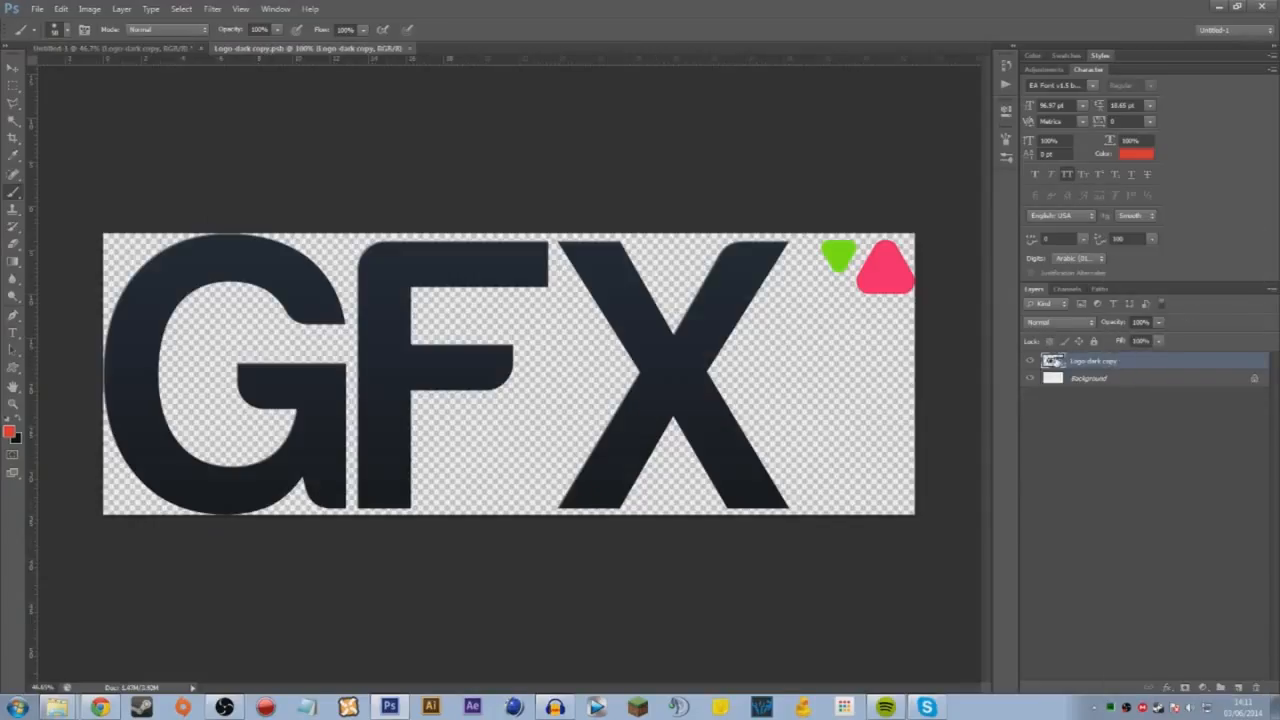
key("ctrl+e")
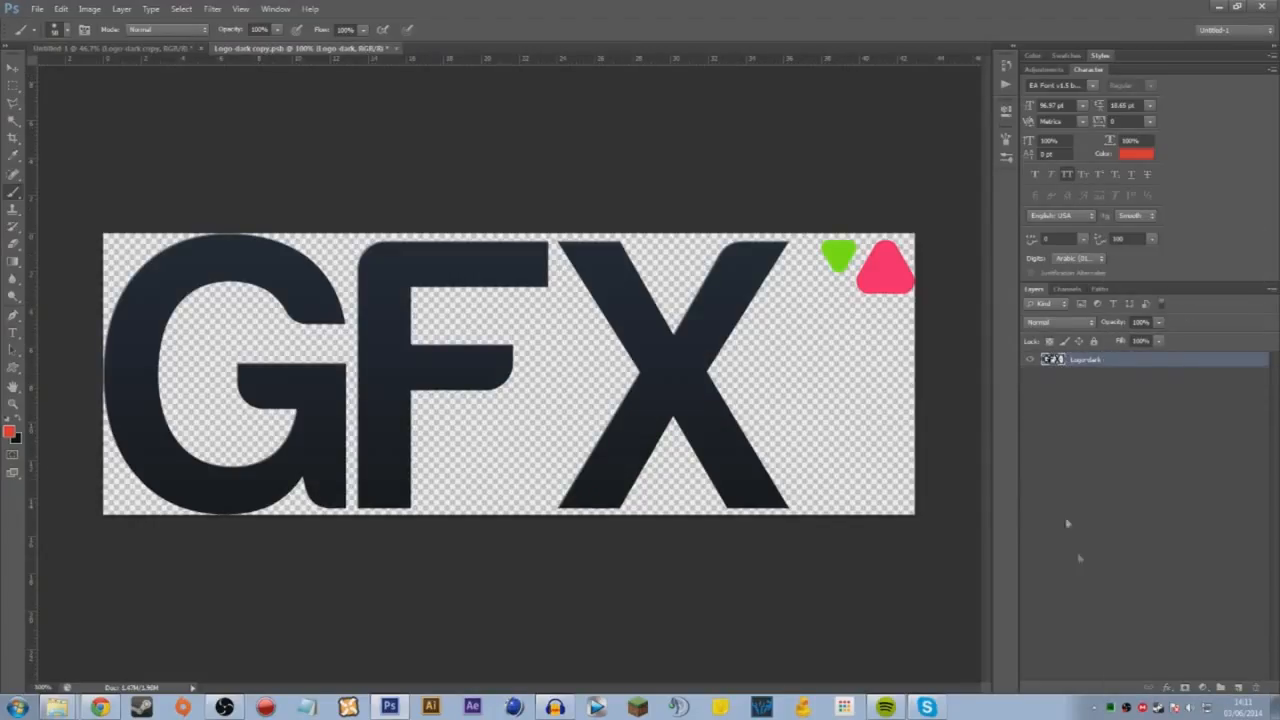
Add six empty layers above the logo, painting a red stroke on the fifth and a stroke inverted to cyan on the sixth
left_click(1237, 688)
left_click(1237, 688)
left_click(1237, 688)
left_click(1237, 688)
left_click(1237, 688)
mouse_move(282, 278)
left_mouse_down()
mouse_move(428, 302)
mouse_move(620, 395)
left_mouse_up()
left_click(1237, 688)
mouse_move(808, 305)
left_mouse_down()
mouse_move(762, 372)
mouse_move(688, 366)
left_mouse_up()
key("ctrl+i")
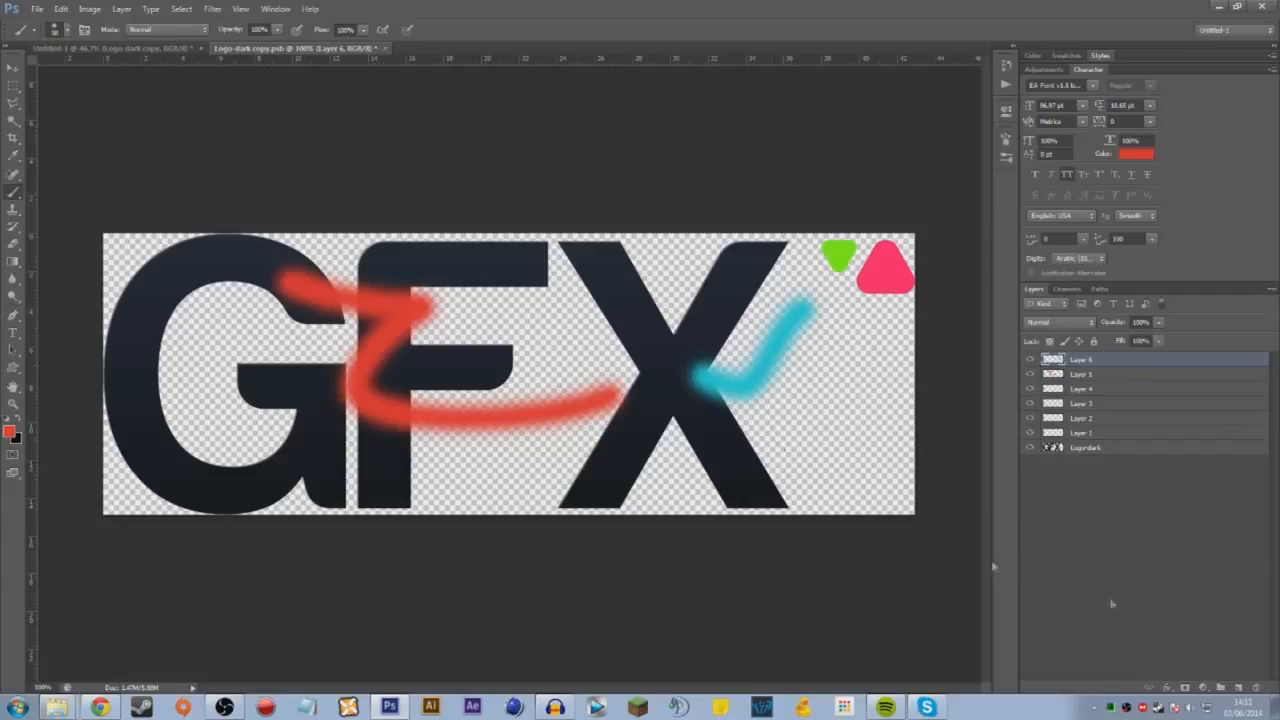
Save the painted contents to update Untitled-1, and reopen them to toggle the visibility of the topmost stroke layer
key("ctrl+s")
left_click(110, 48)
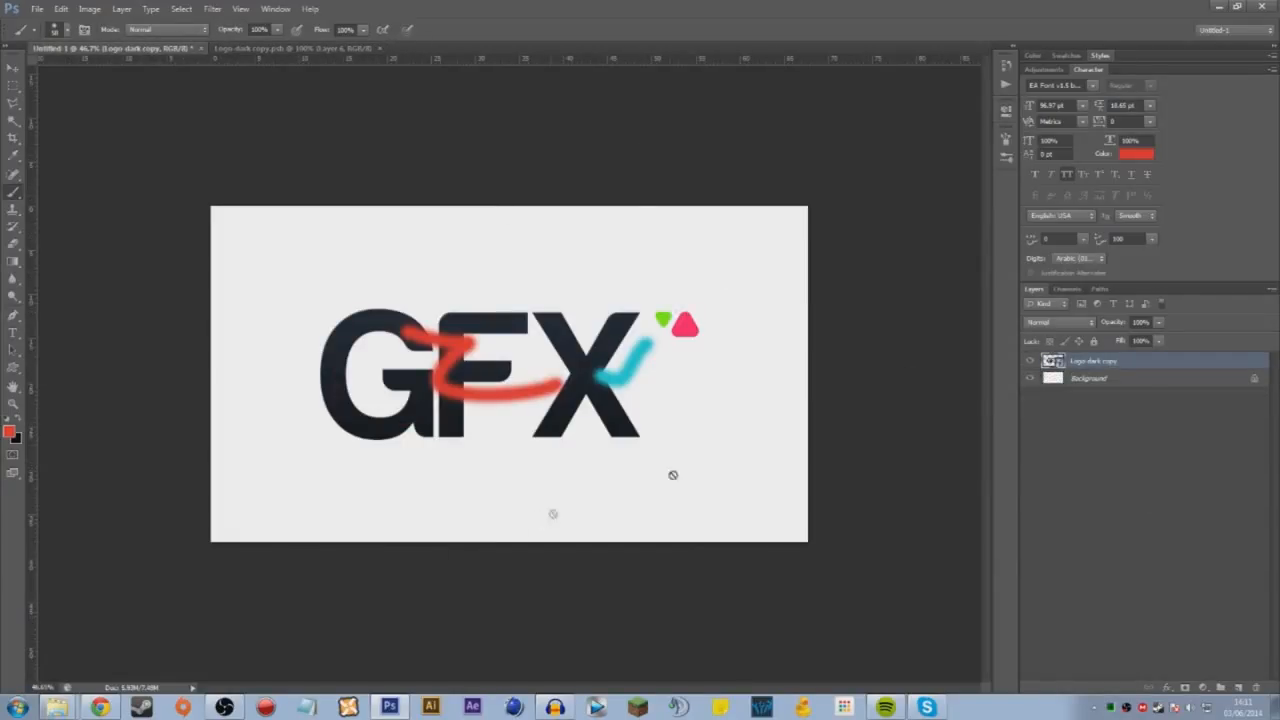
double_click(1047, 361)
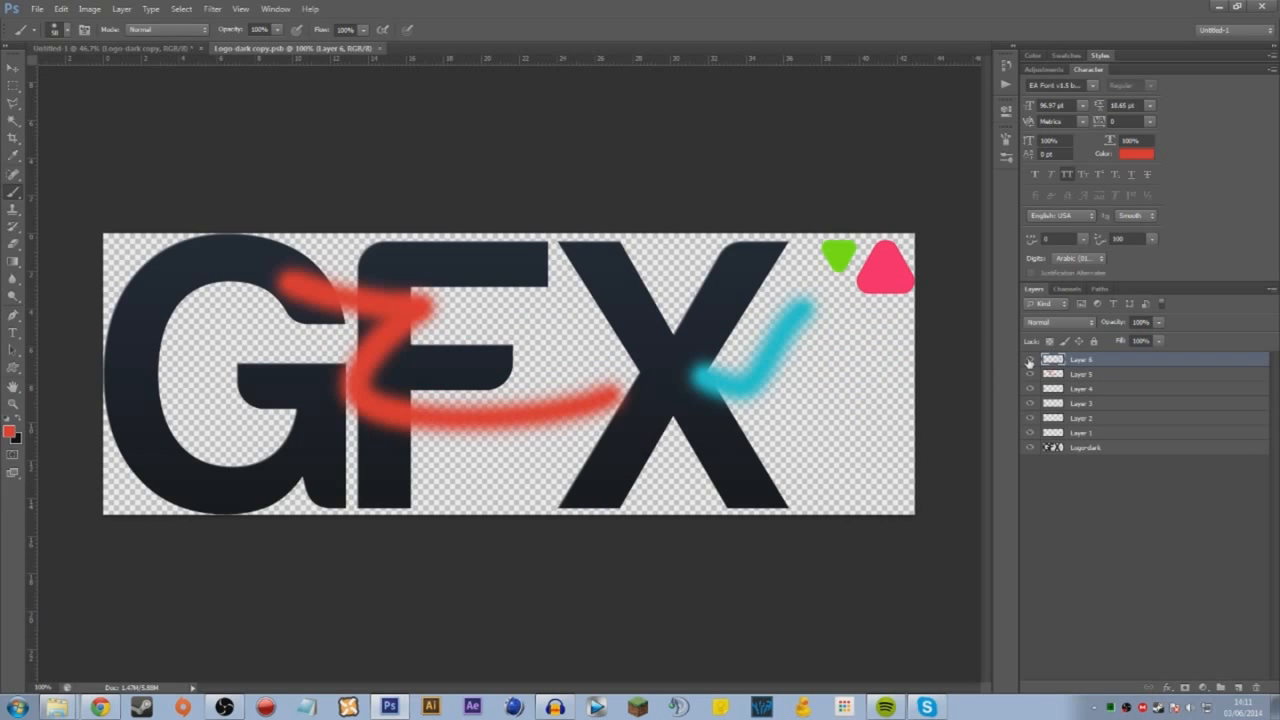
left_click(1030, 362)
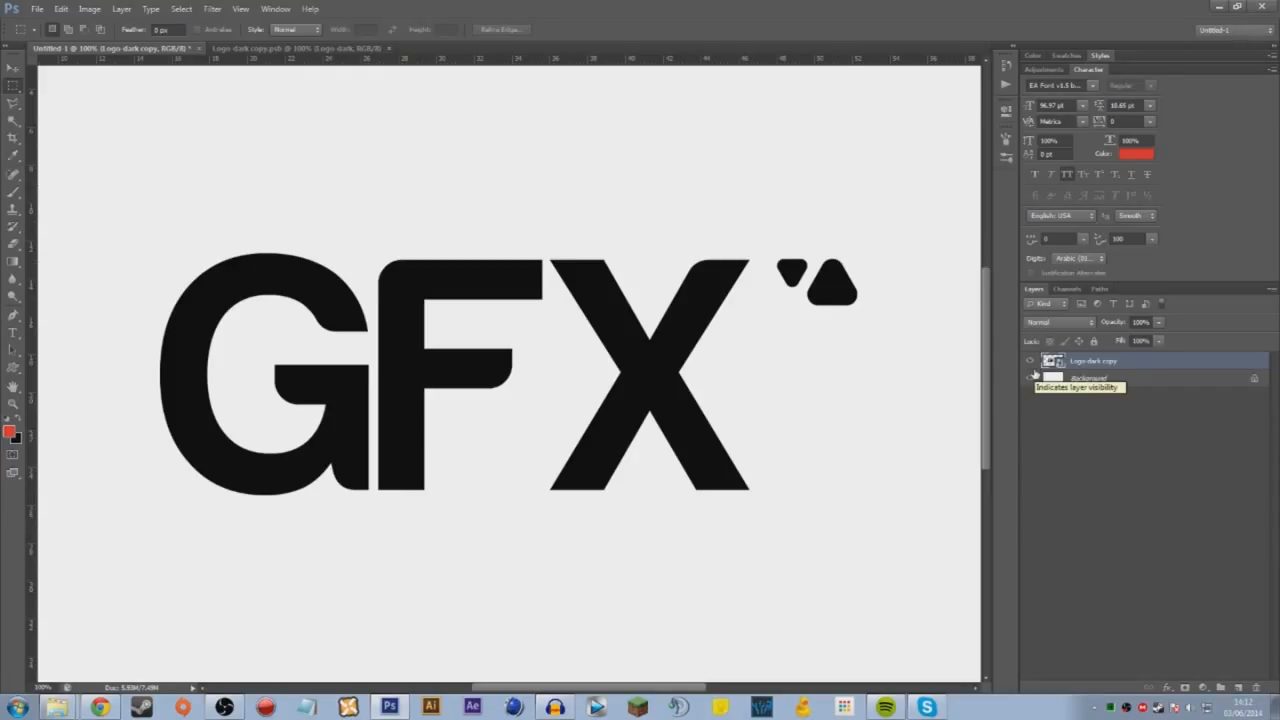
Add a red outside Stroke effect to the logo layer within Logo-dark copy.psb, and update it in Untitled-1
key("ctrl+Tab")
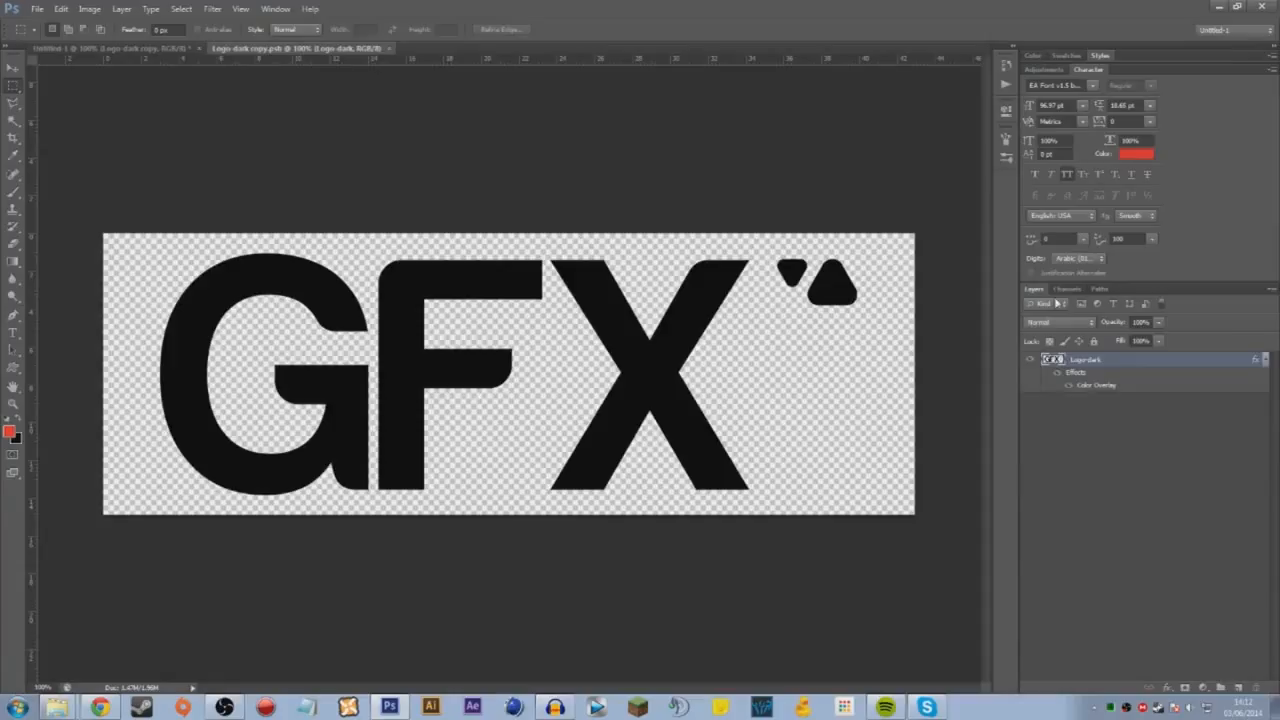
double_click(1256, 363)
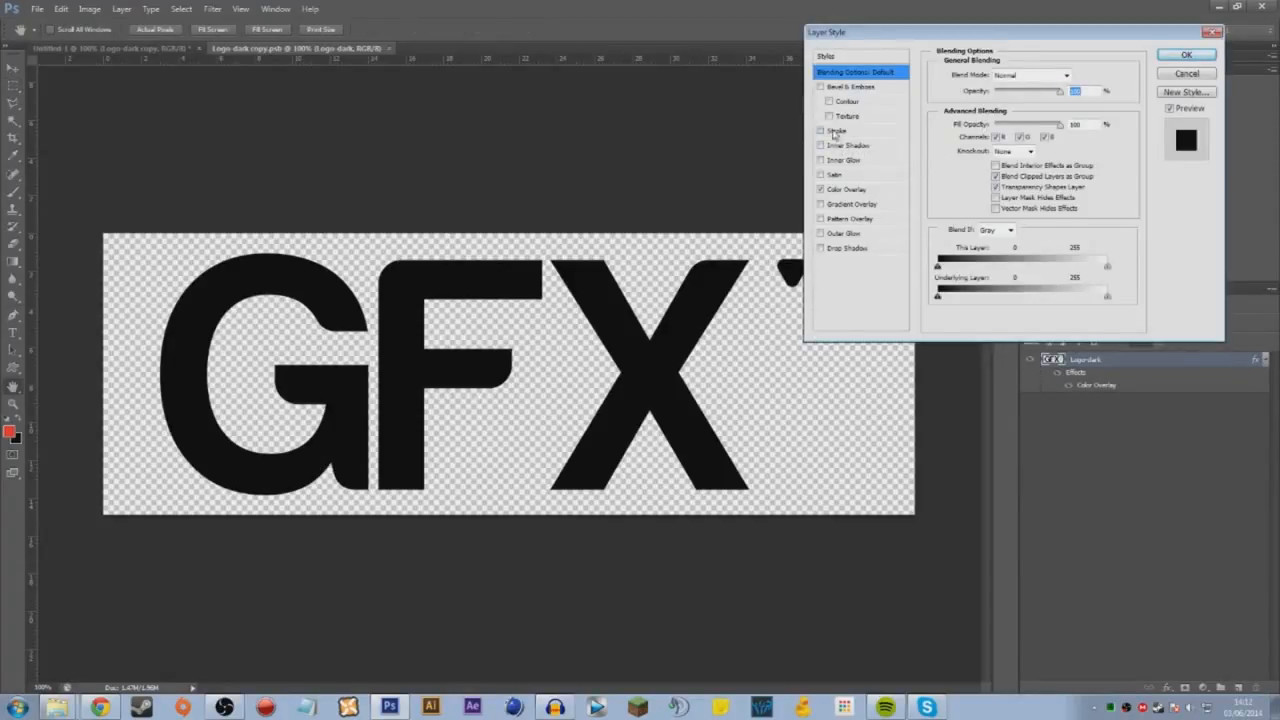
left_click(836, 131)
left_click(976, 167)
left_click_drag(868, 268, 925, 238)
left_click(1040, 242)
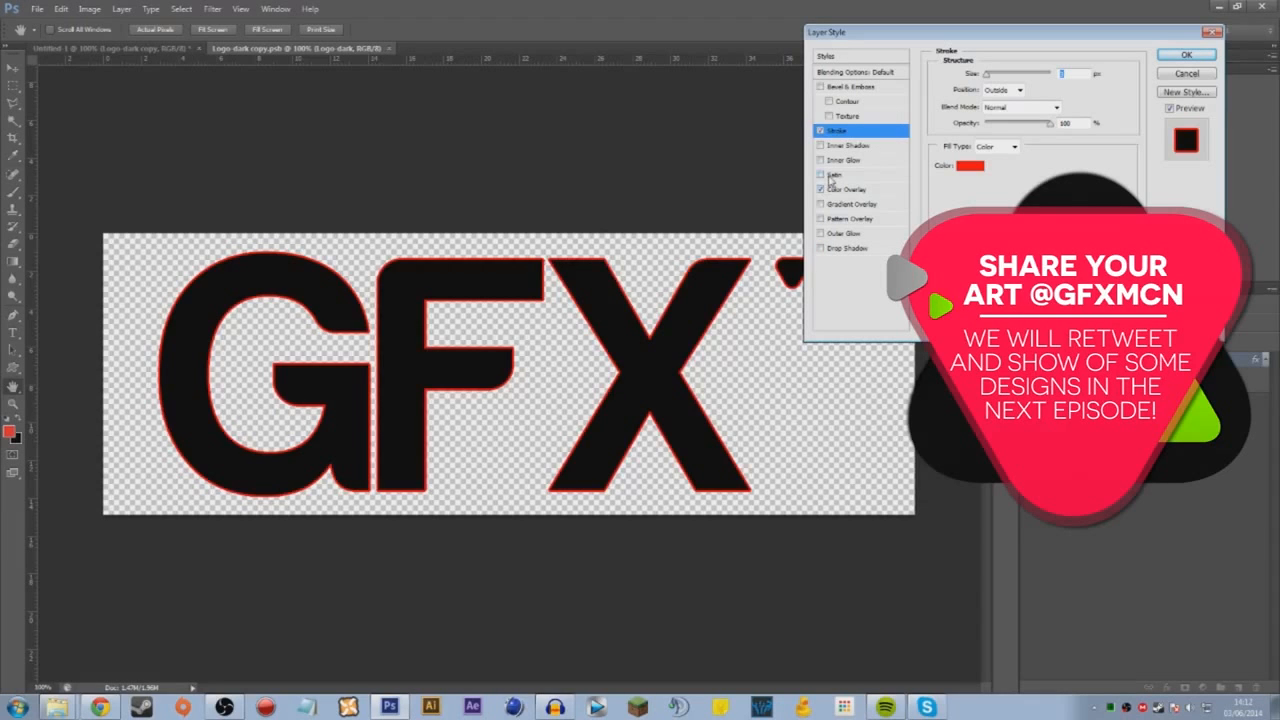
left_click(1186, 55)
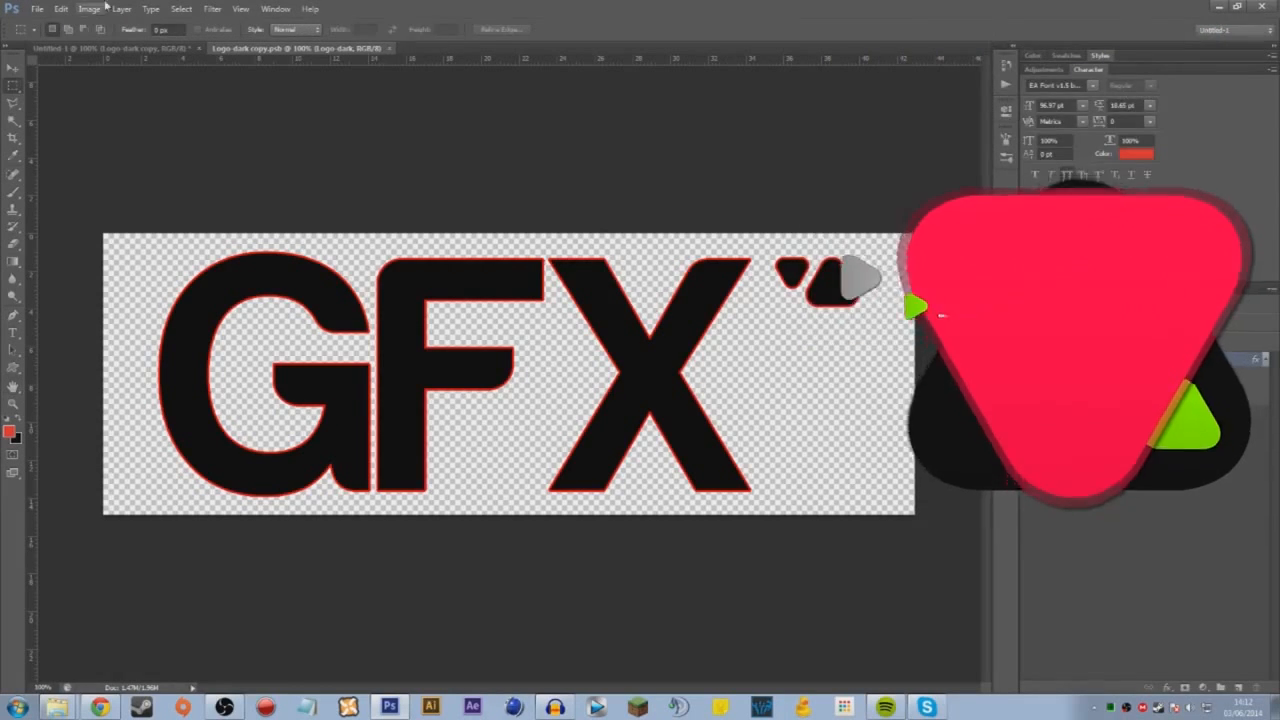
left_click(99, 52)
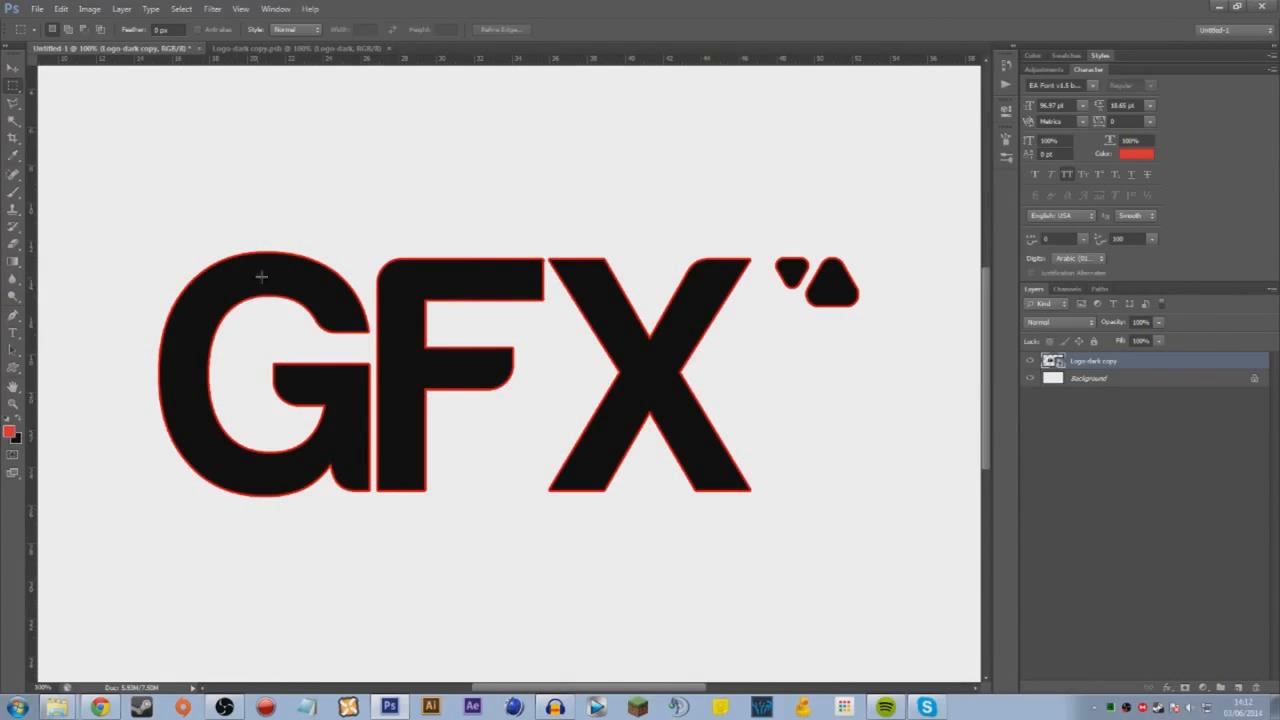
Add a 3 px bright green outside Stroke effect to the Logo-dark copy smart object in Untitled-1
double_click(1257, 364)
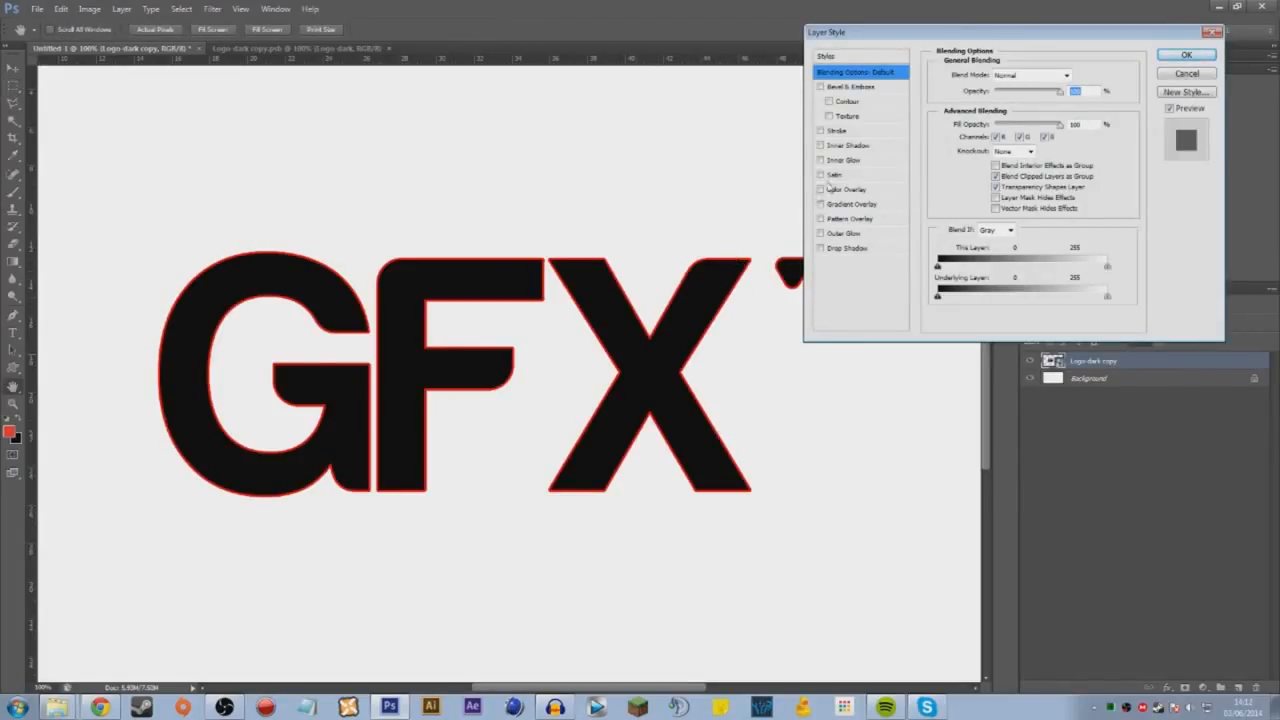
left_click(842, 133)
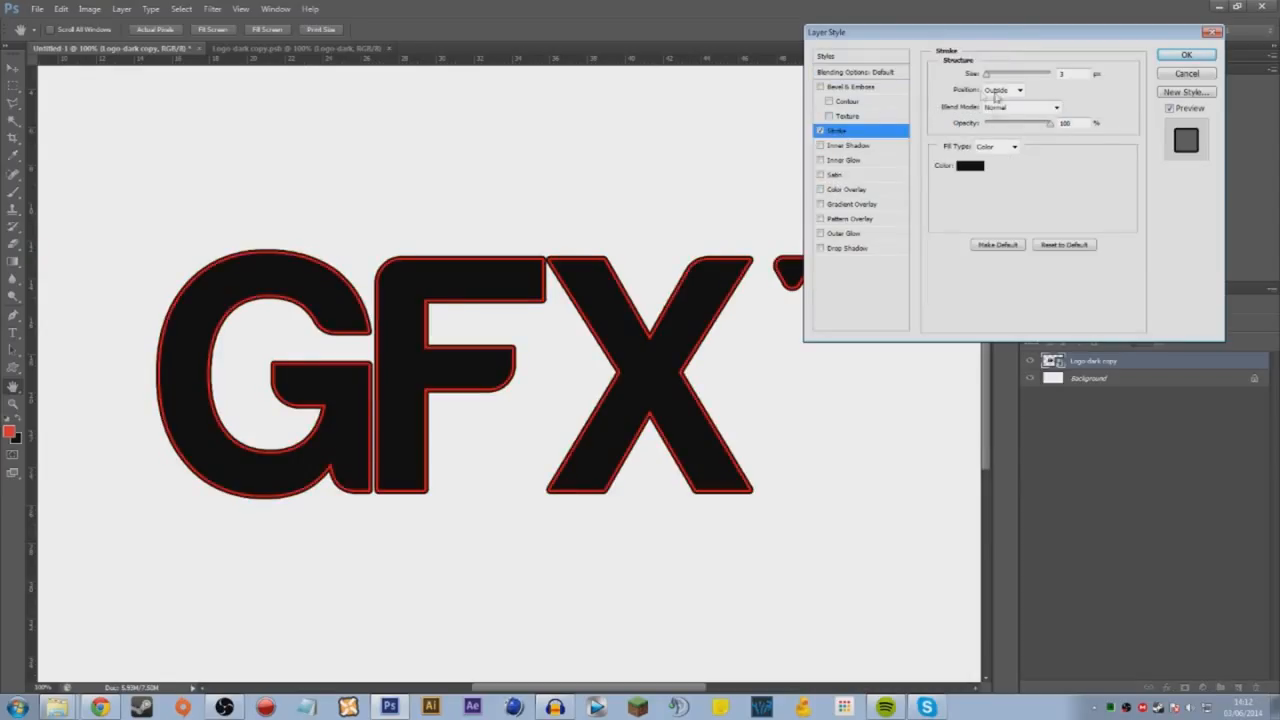
left_click(968, 166)
left_click(910, 373)
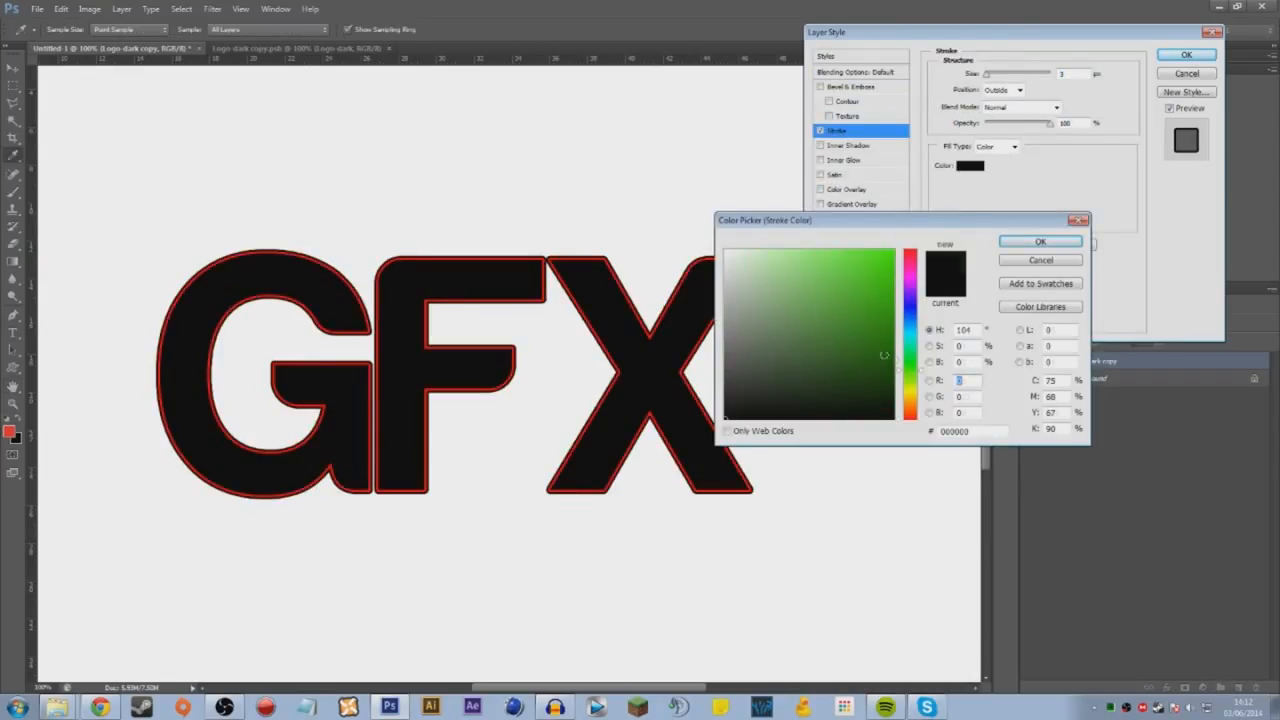
left_click(893, 250)
left_click(1041, 240)
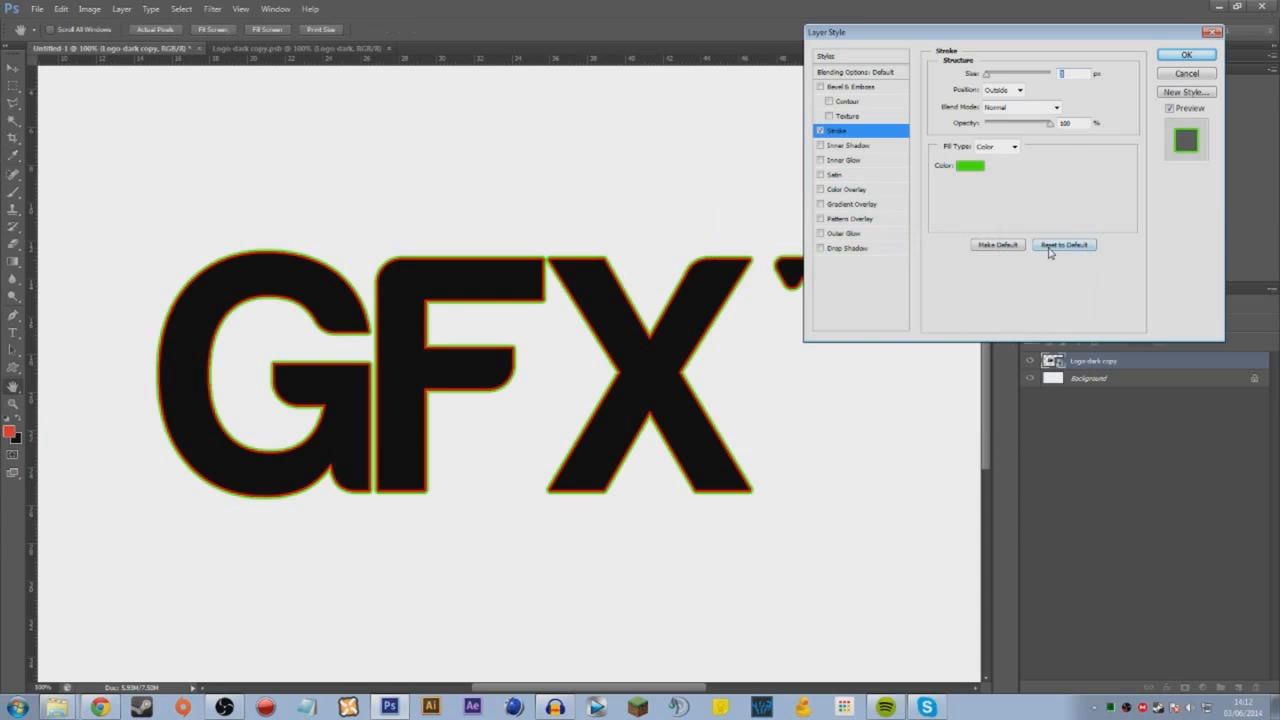